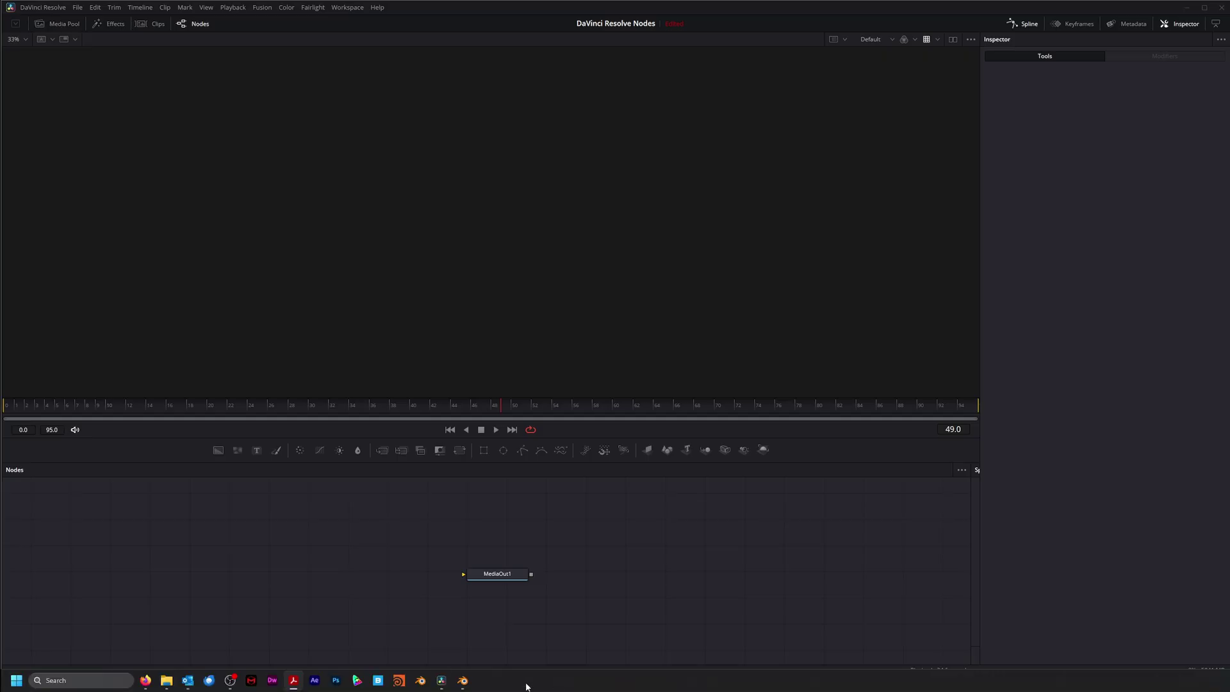
- Switch to Blender and review the scene's Redshift Renderer settings
left_click(463, 680)
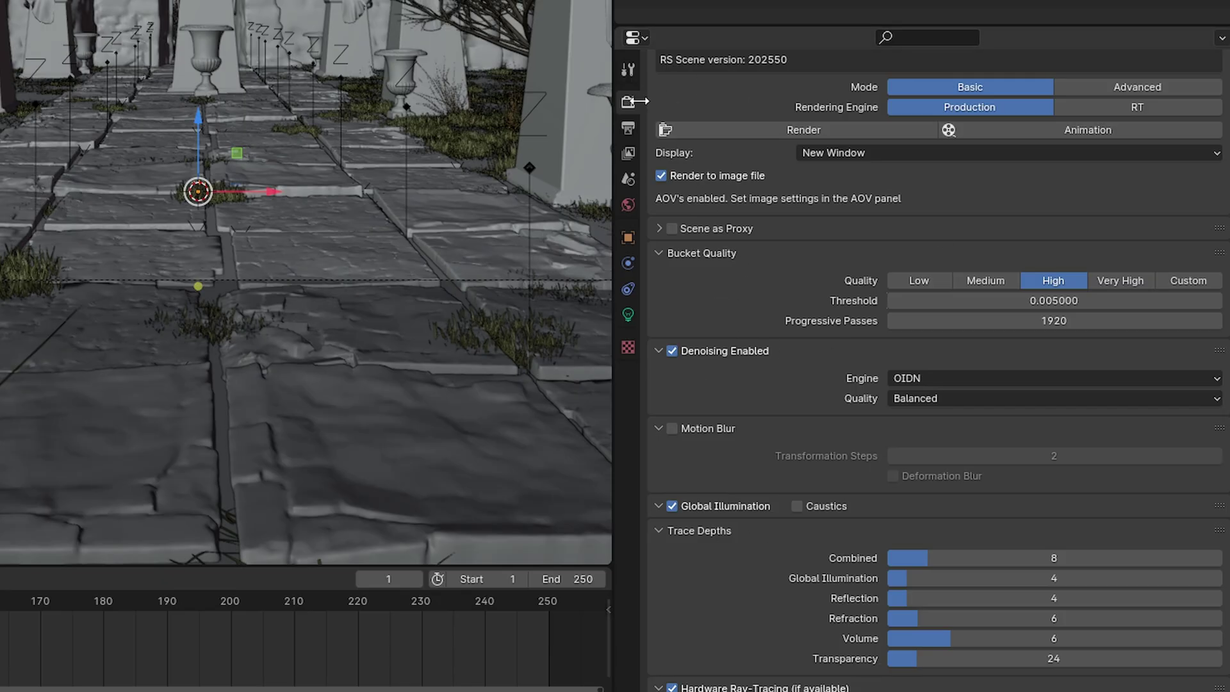
scroll(893, 105, "up", 5)
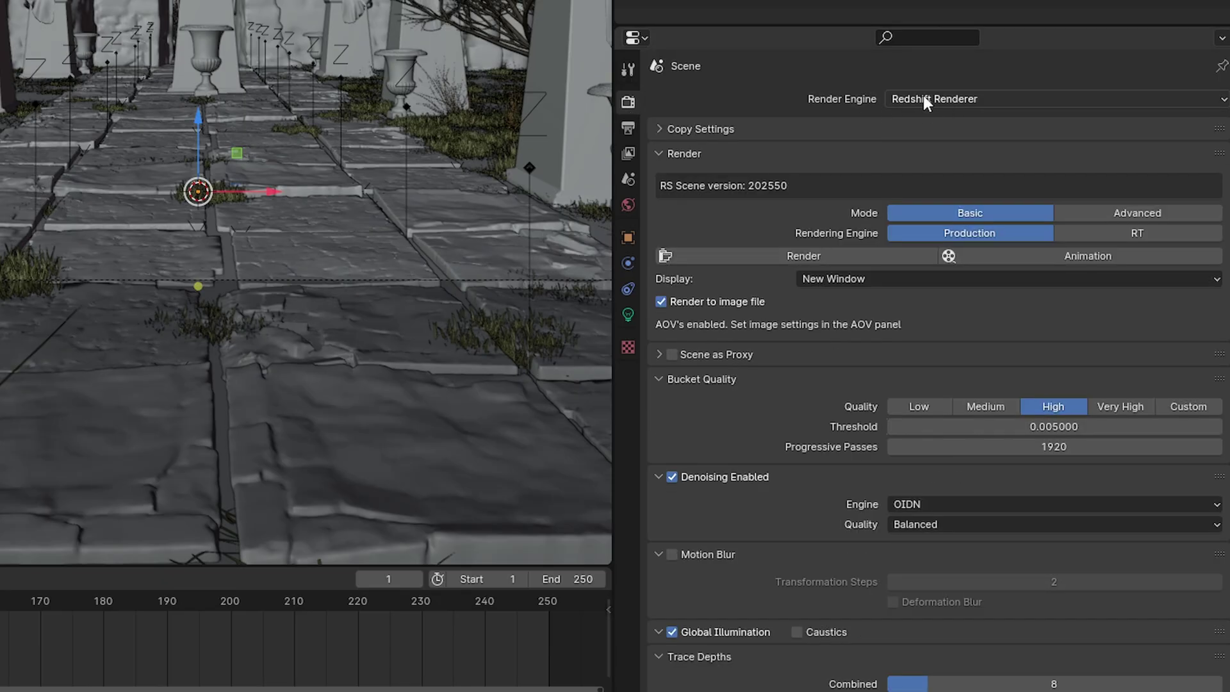
scroll(728, 283, "down", 3)
scroll(728, 283, "up", 3)
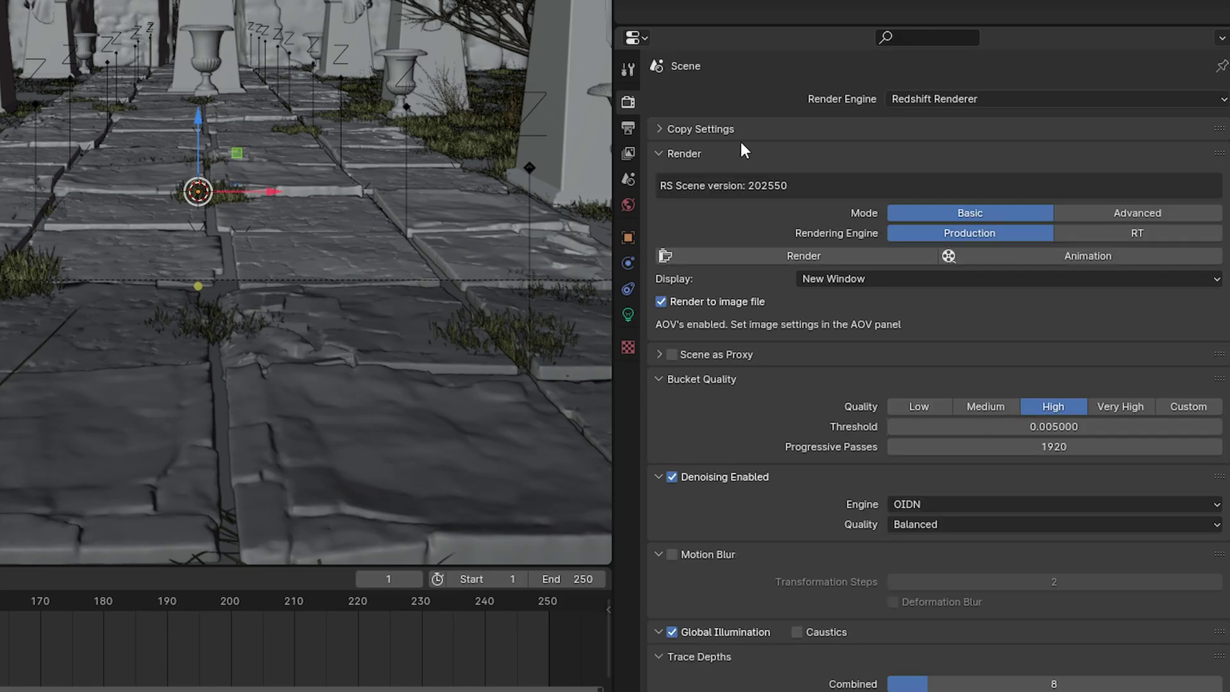
- Select the stone statue and inspect the Object Id and Crypto Id in its Redshift object settings
key("ctrl+z")
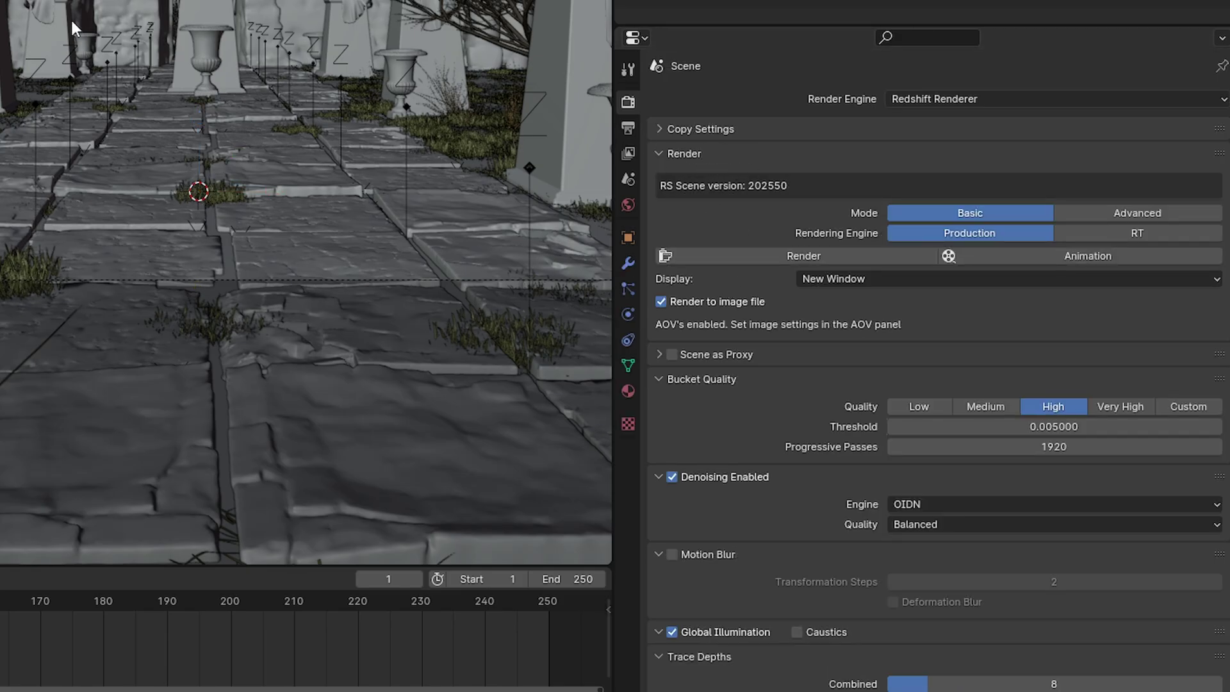
left_click(8, 58)
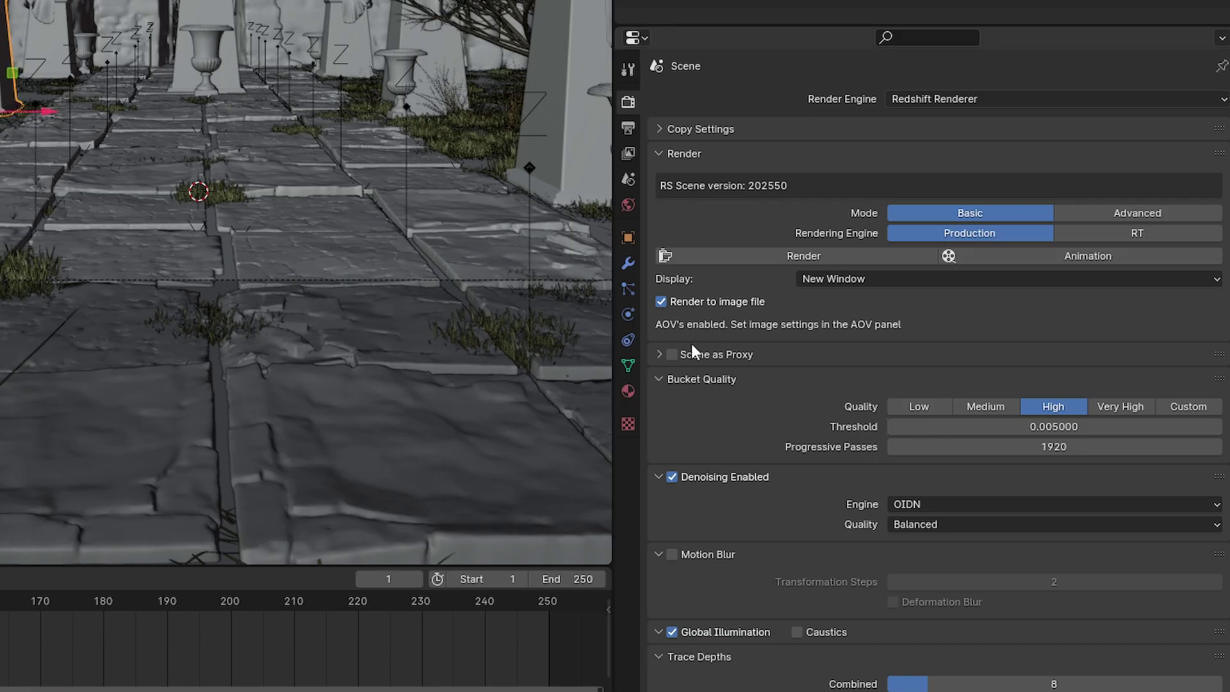
left_click(628, 237)
scroll(767, 436, "down", 12)
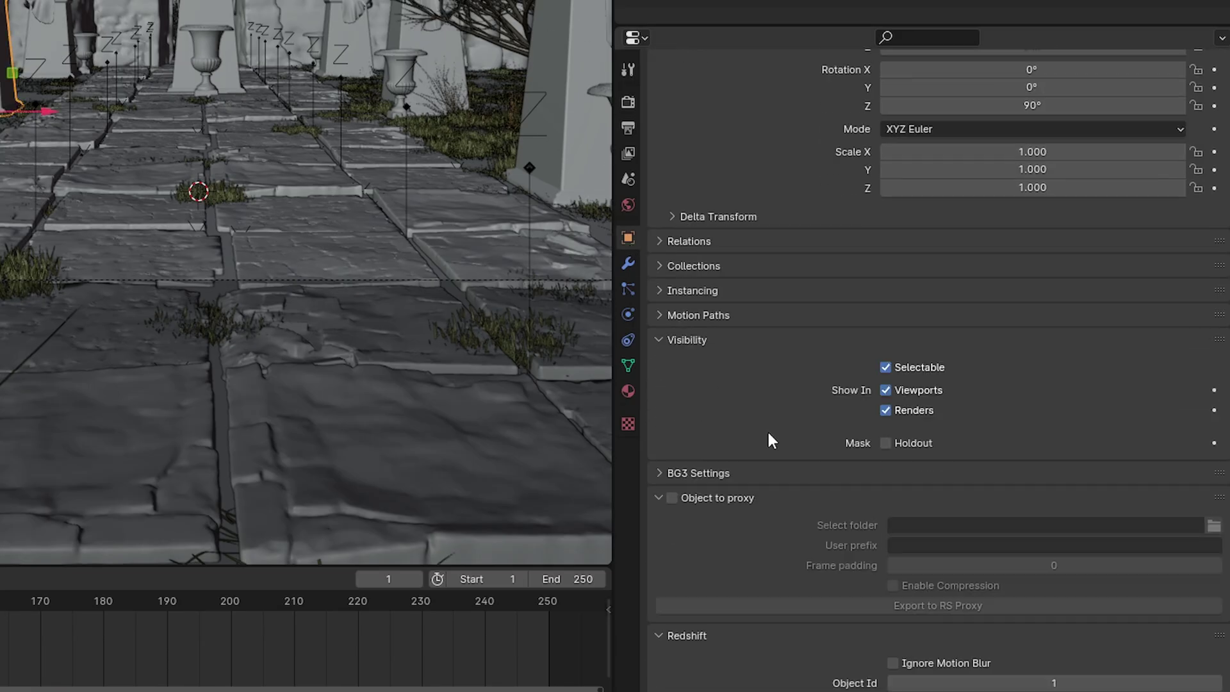
scroll(754, 481, "down", 3)
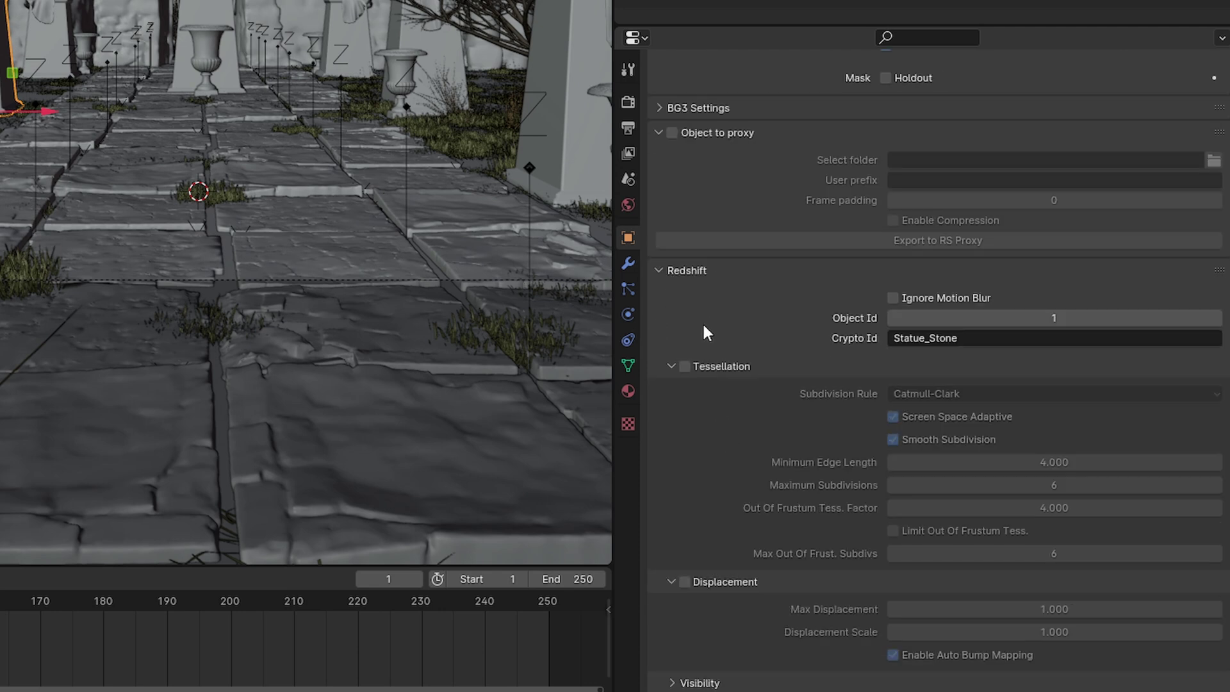
scroll(708, 314, "down", 3)
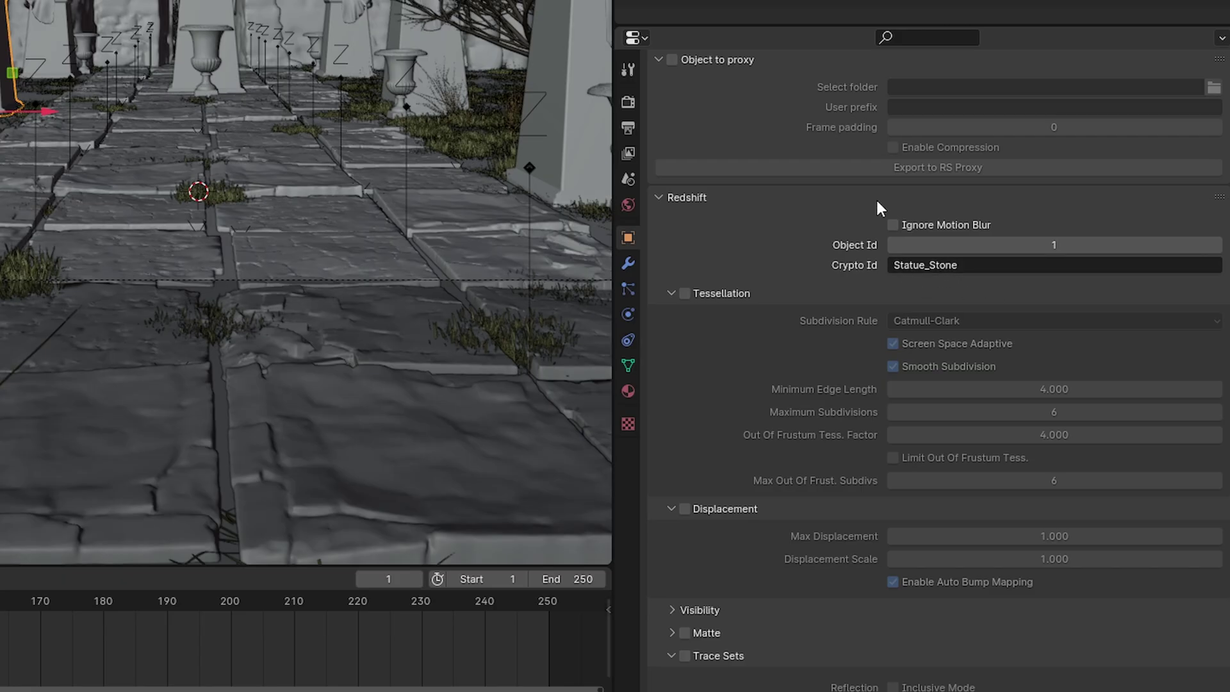
- Review the view layer's Redshift AOV settings, including Z Depth, the Cryptomatte pass's ID Type and the EXR output options
left_click(626, 152)
scroll(727, 391, "down", 7)
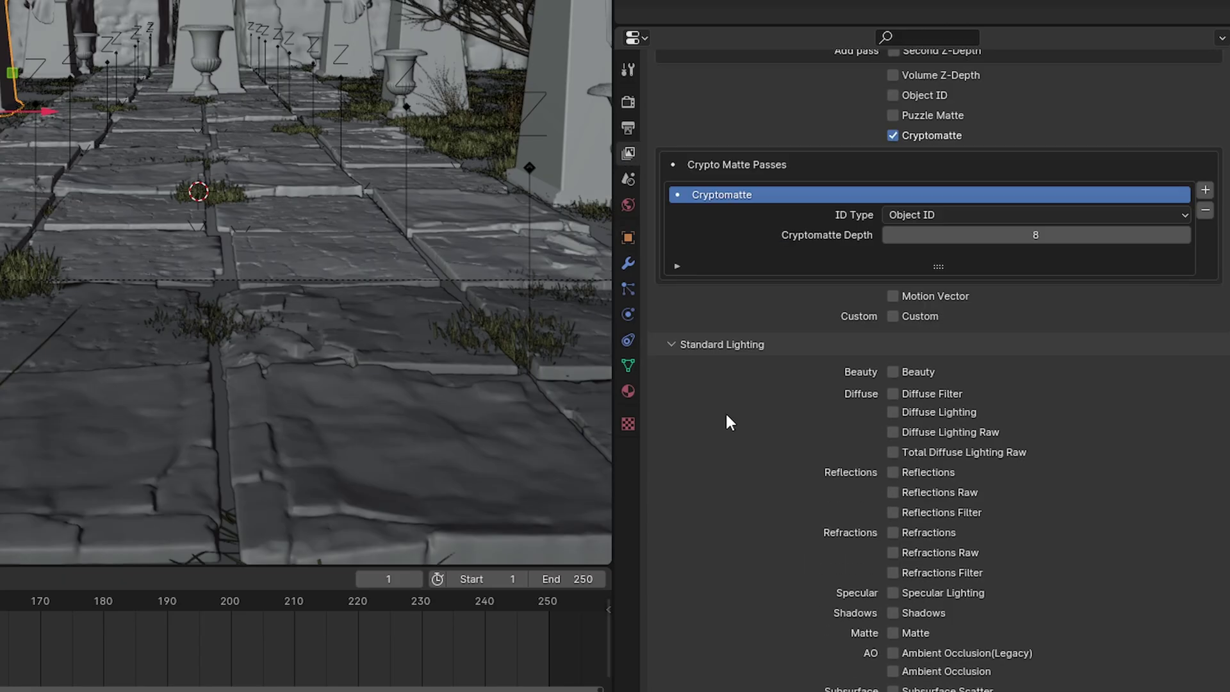
scroll(734, 359, "up", 7)
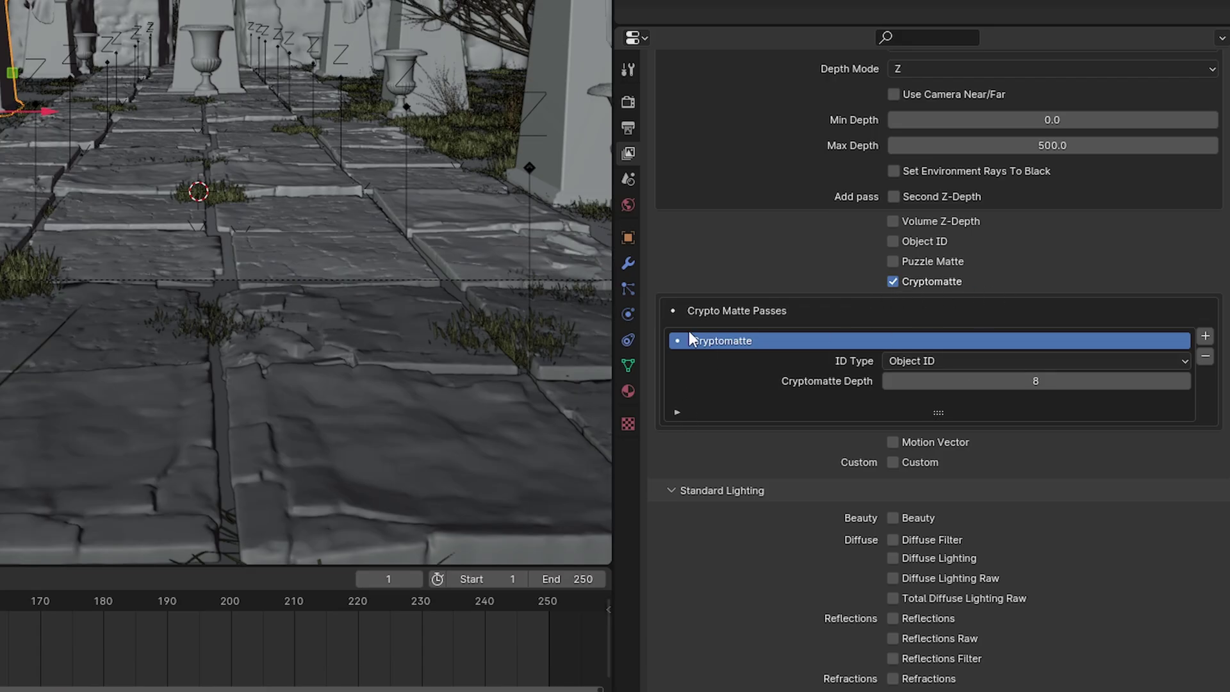
left_click(942, 359)
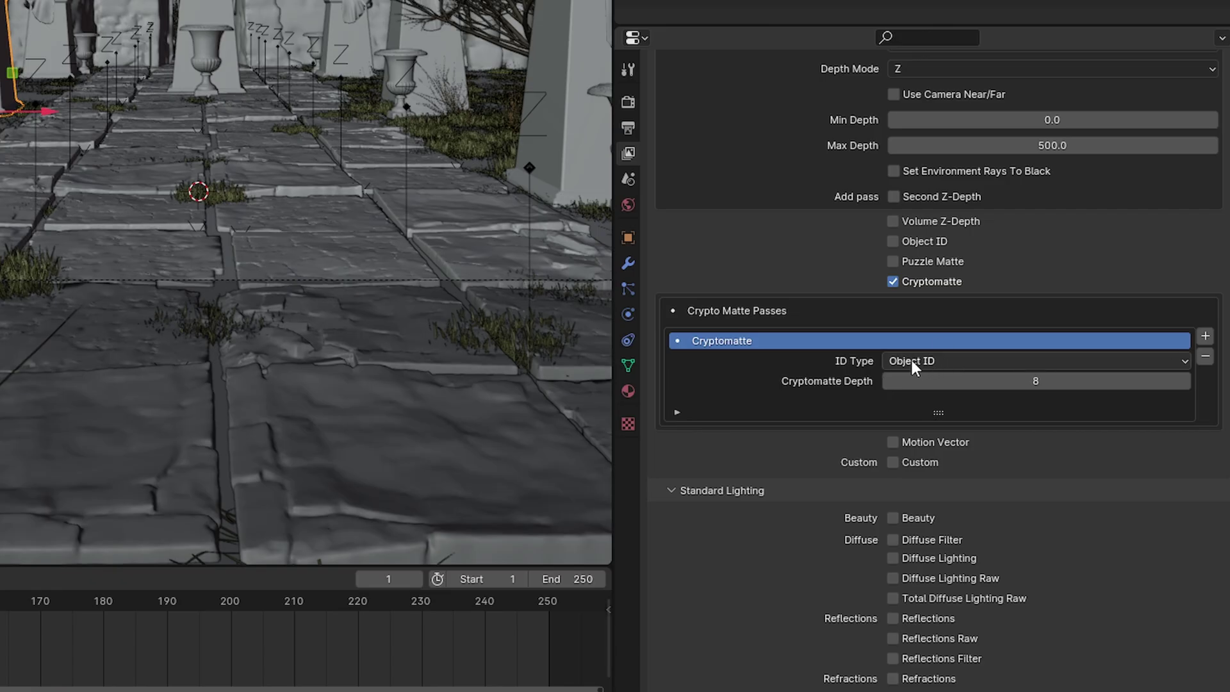
scroll(910, 357, "up", 10)
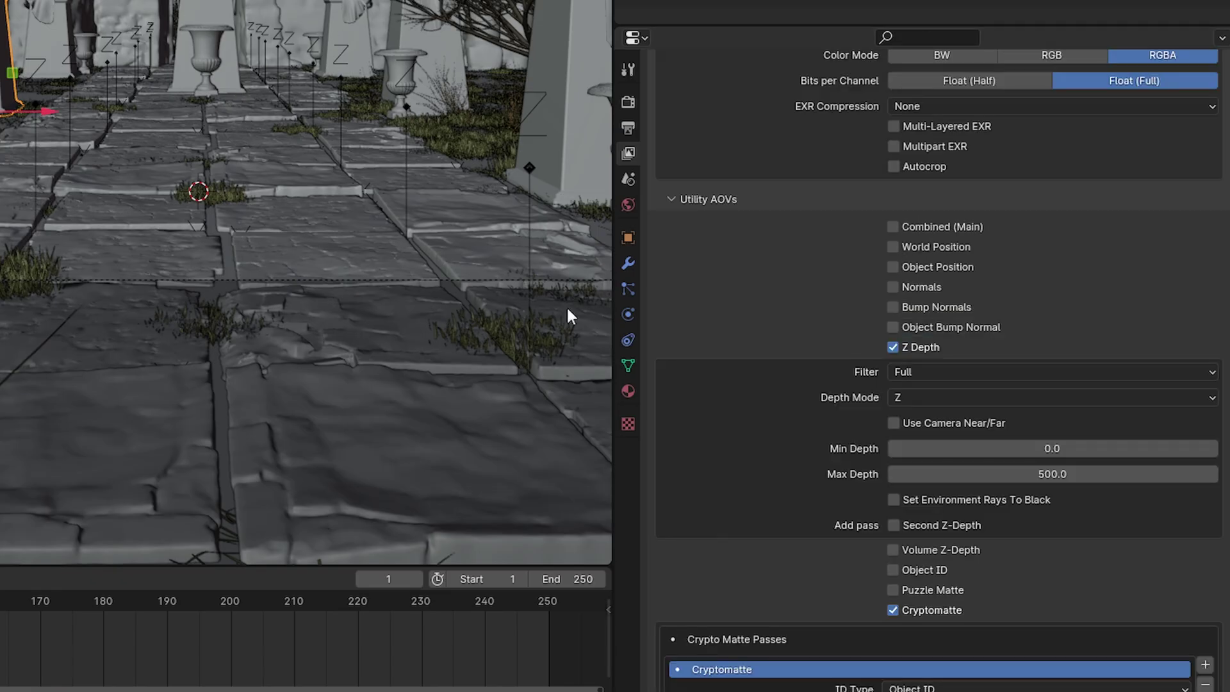
scroll(751, 224, "up", 8)
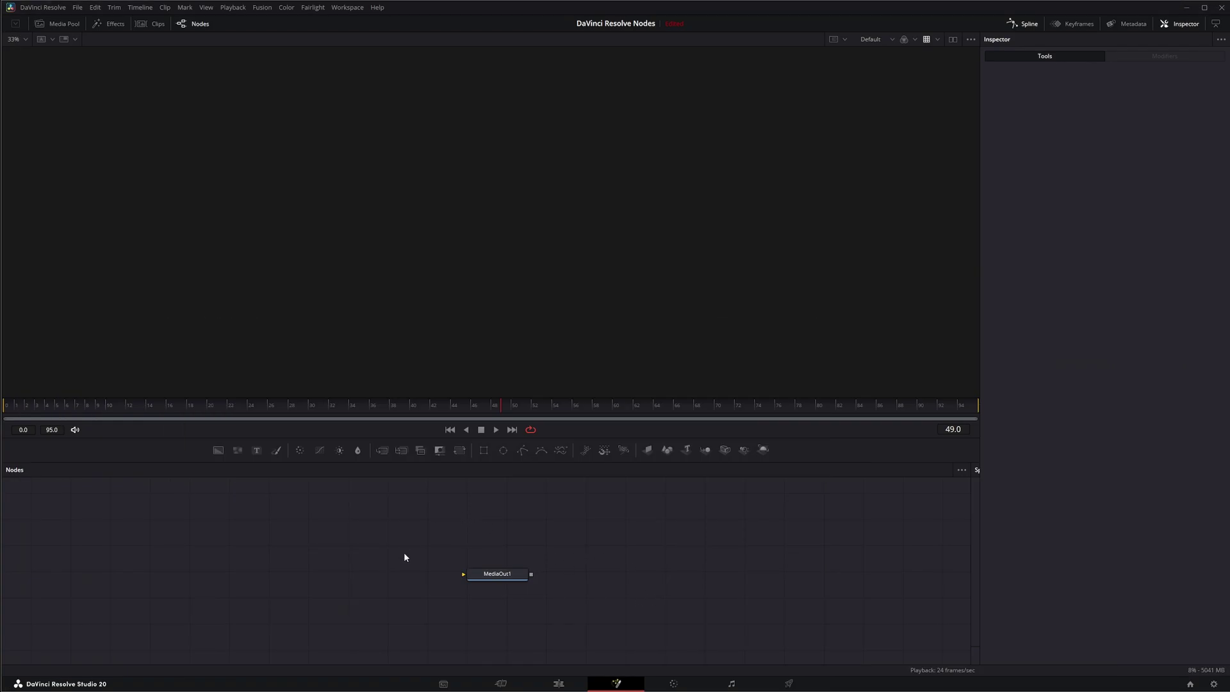
- Add a Loader node for the Scene_Rough_03_Crypto_Scene_Main_Layer_Main_001 EXR and show it in the viewer
key("shift+space")
type("load")
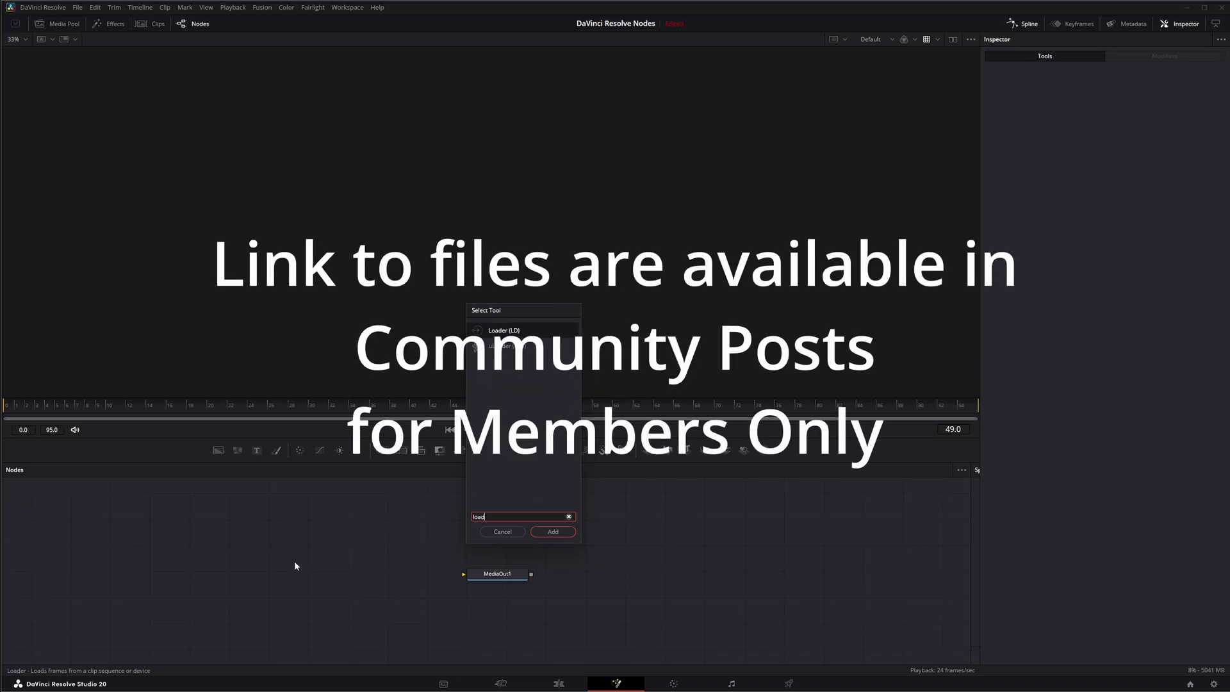
left_click(552, 533)
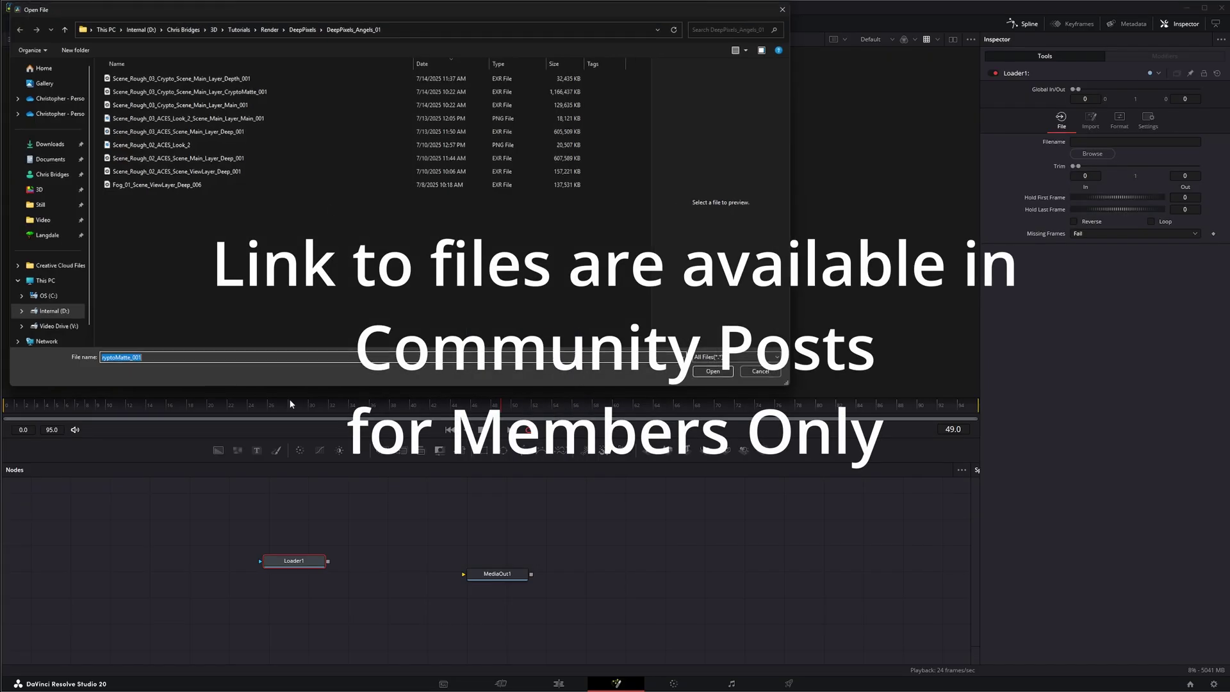
double_click(203, 106)
left_click_drag(301, 561, 324, 282)
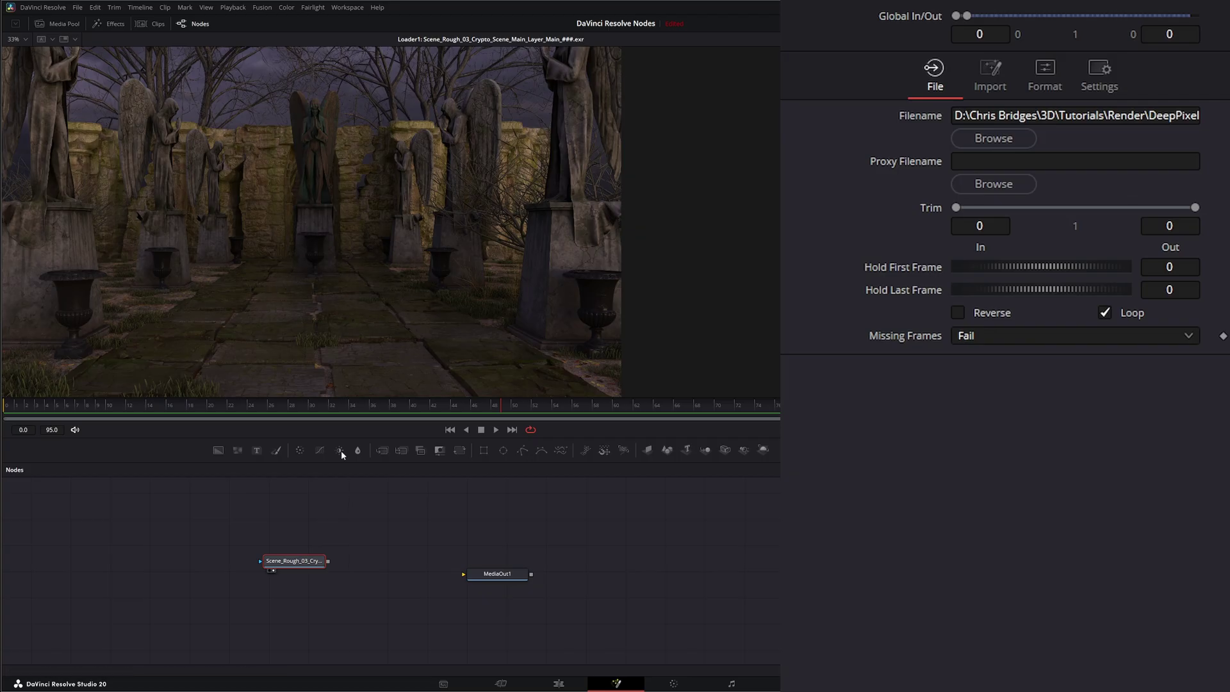
left_click_drag(307, 567, 292, 571)
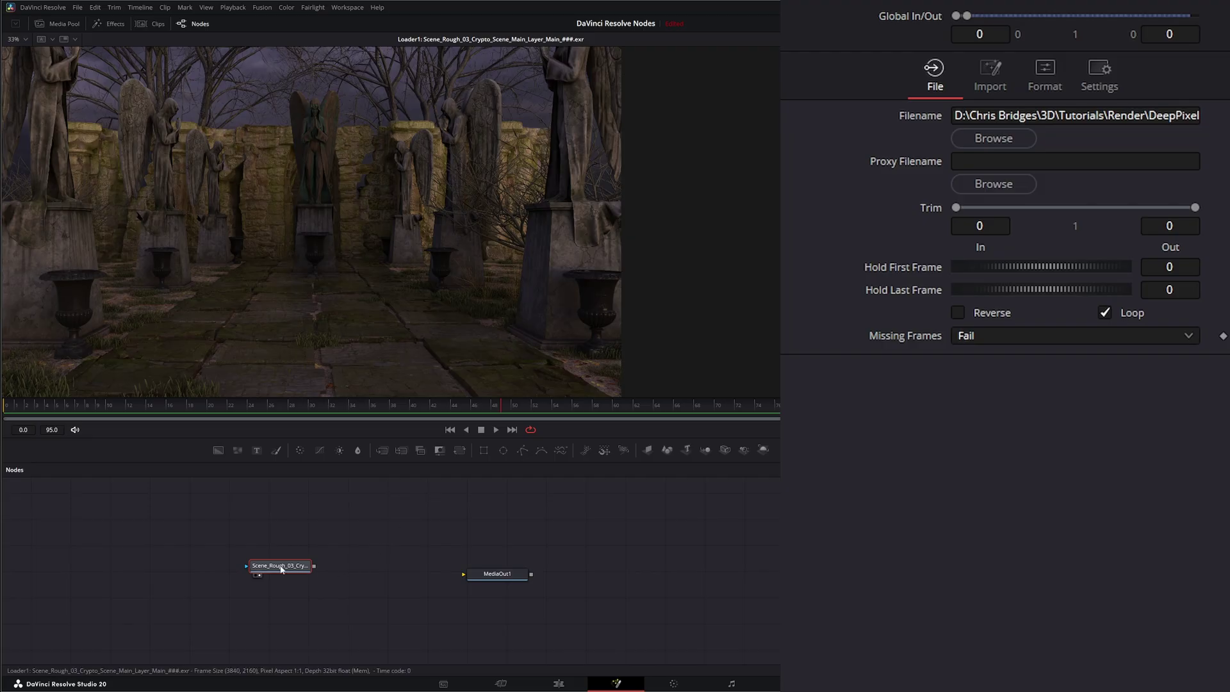
left_click_drag(281, 568, 281, 574)
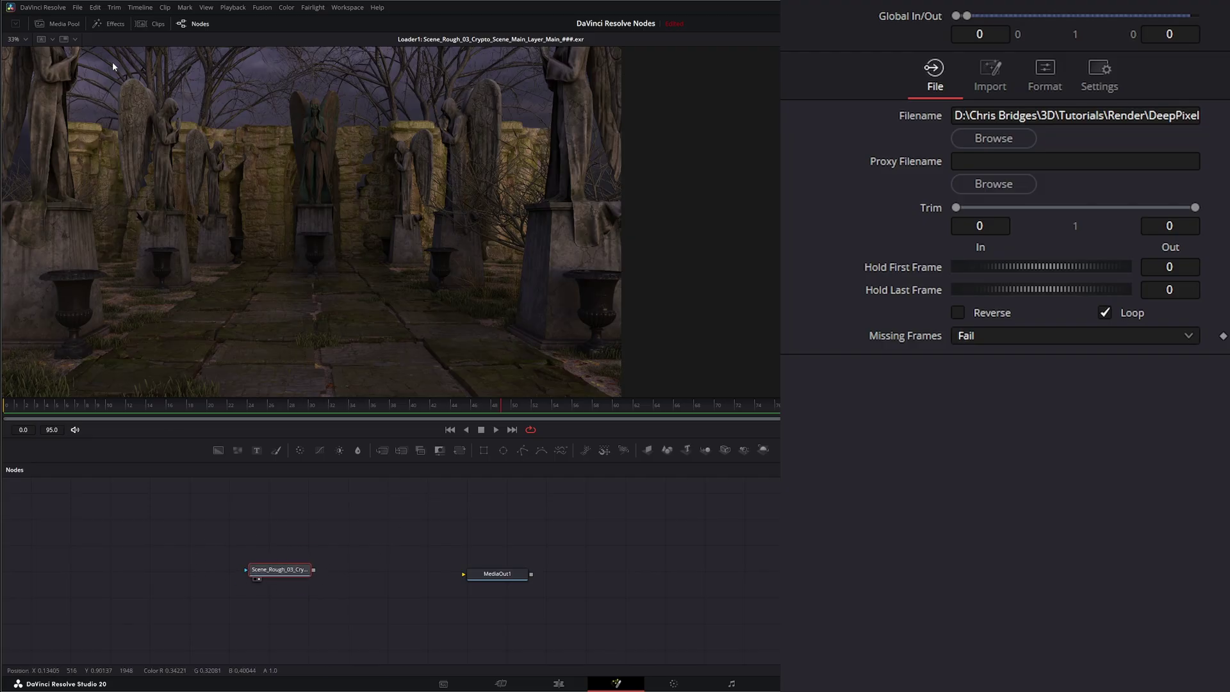
mouse_move(284, 575)
left_mouse_down()
mouse_move(271, 583)
mouse_move(296, 580)
left_mouse_up()
- Add a second Loader node for the Scene_Rough_03_Crypto_Scene_Main_Layer_CryptoMatte_001 EXR, placed above the main render's loader
key("shift+space")
type("load")
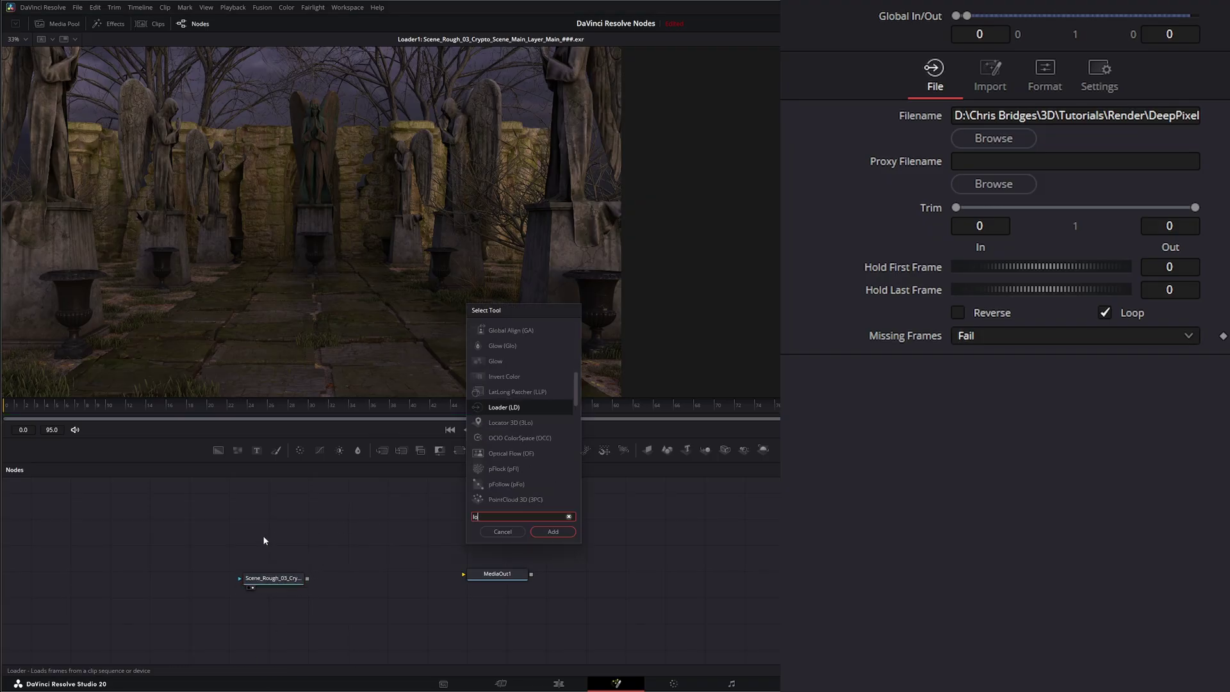
key("BackSpace")
left_click(553, 532)
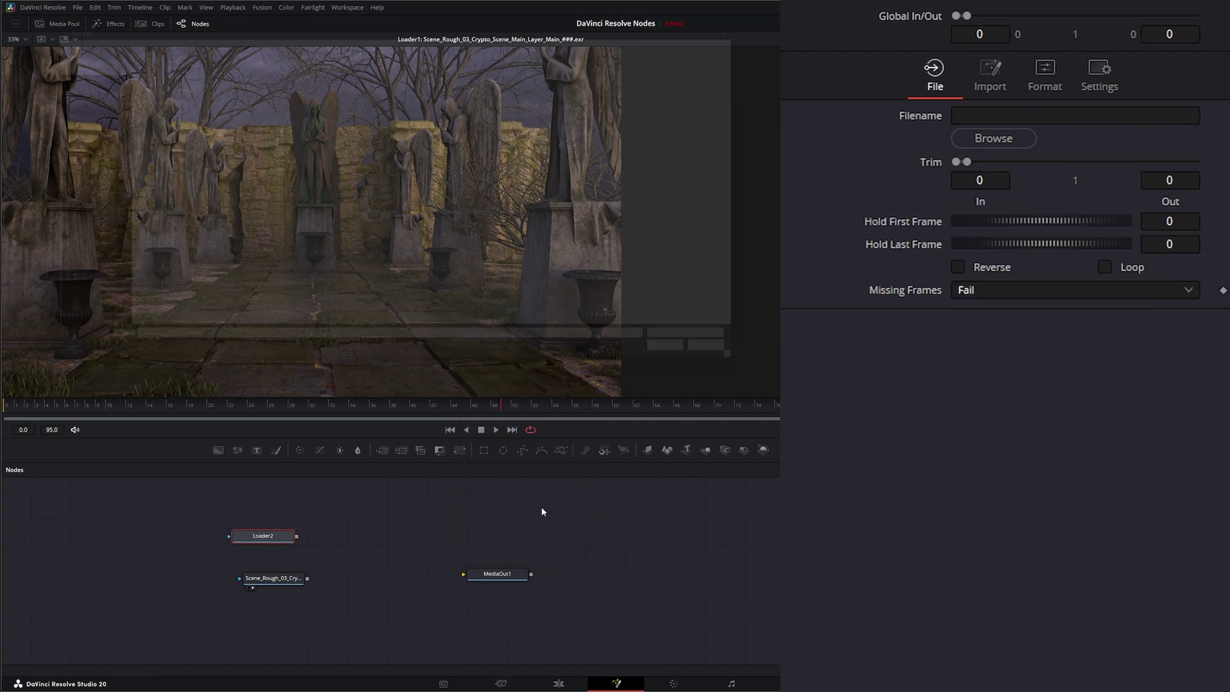
double_click(214, 90)
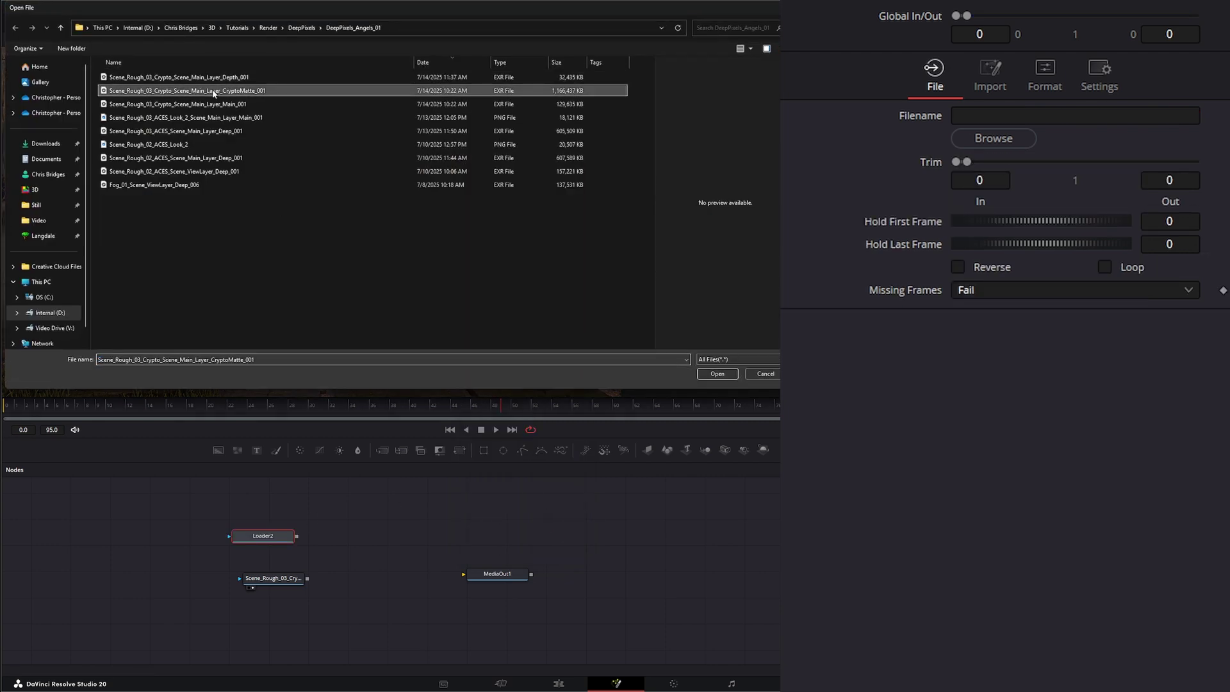
left_click_drag(272, 540, 275, 533)
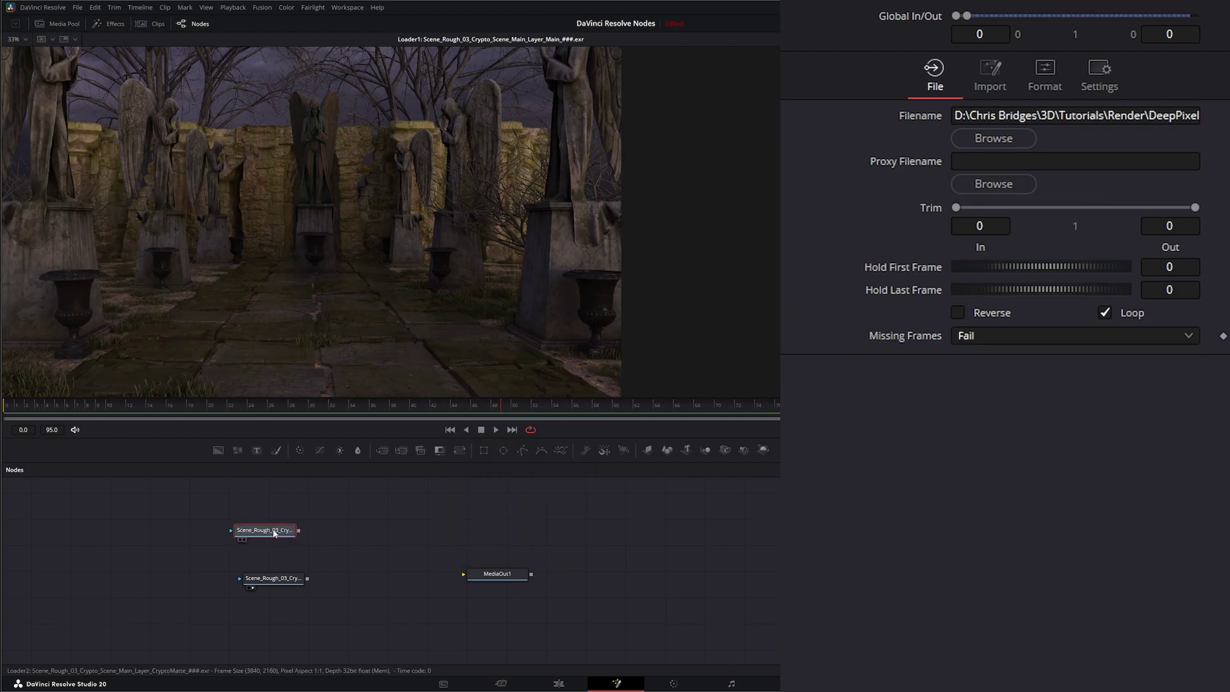
- Connect a new Cryptomatte node to the CryptoMatte loader and show it in the viewer
key("shift+space")
type("loa")
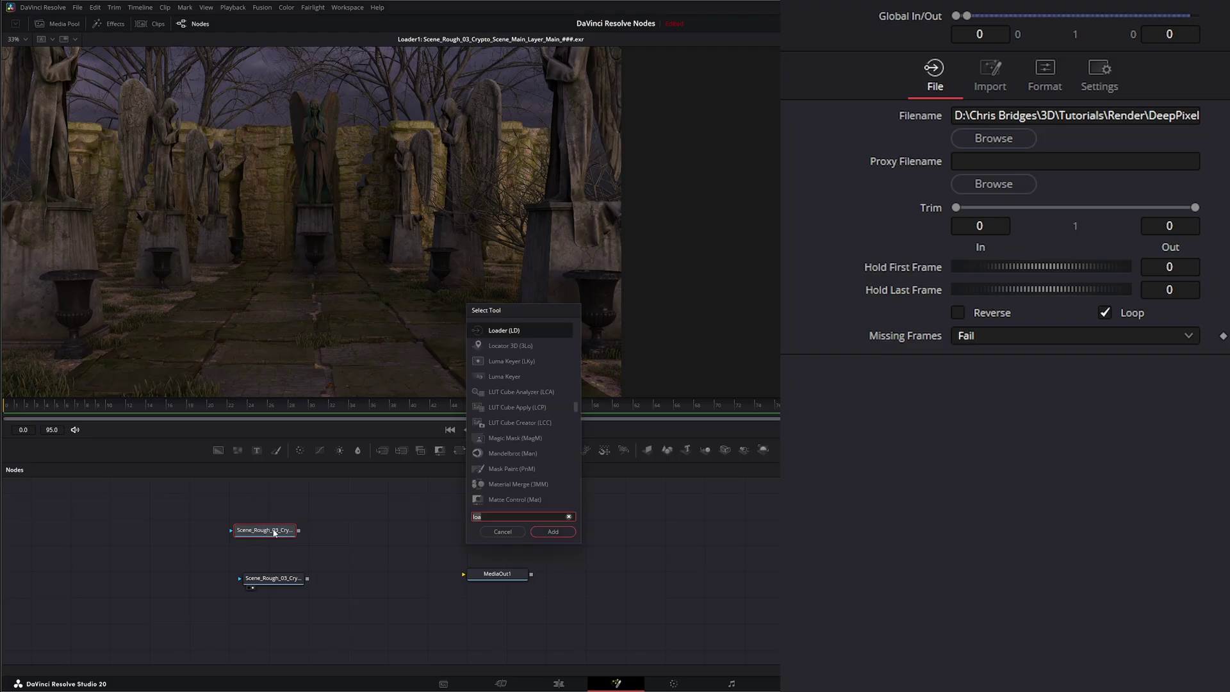
key("BackSpace")
key("BackSpace")
key("BackSpace")
type("crypto")
key("Return")
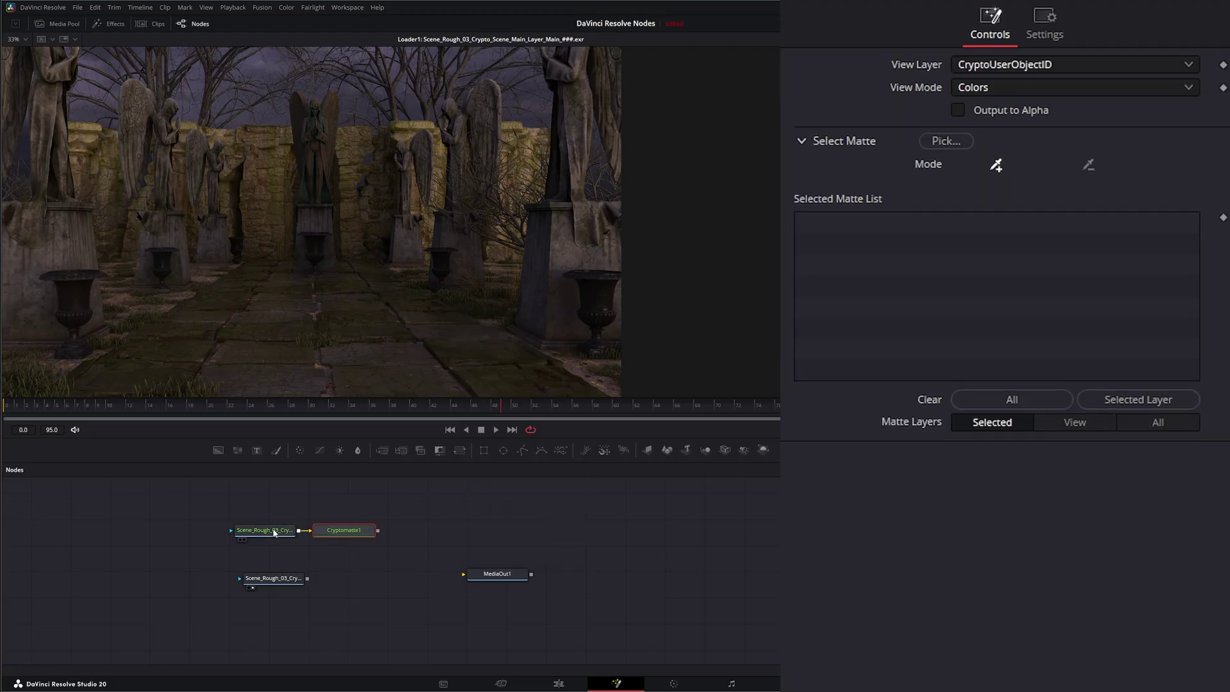
key("1")
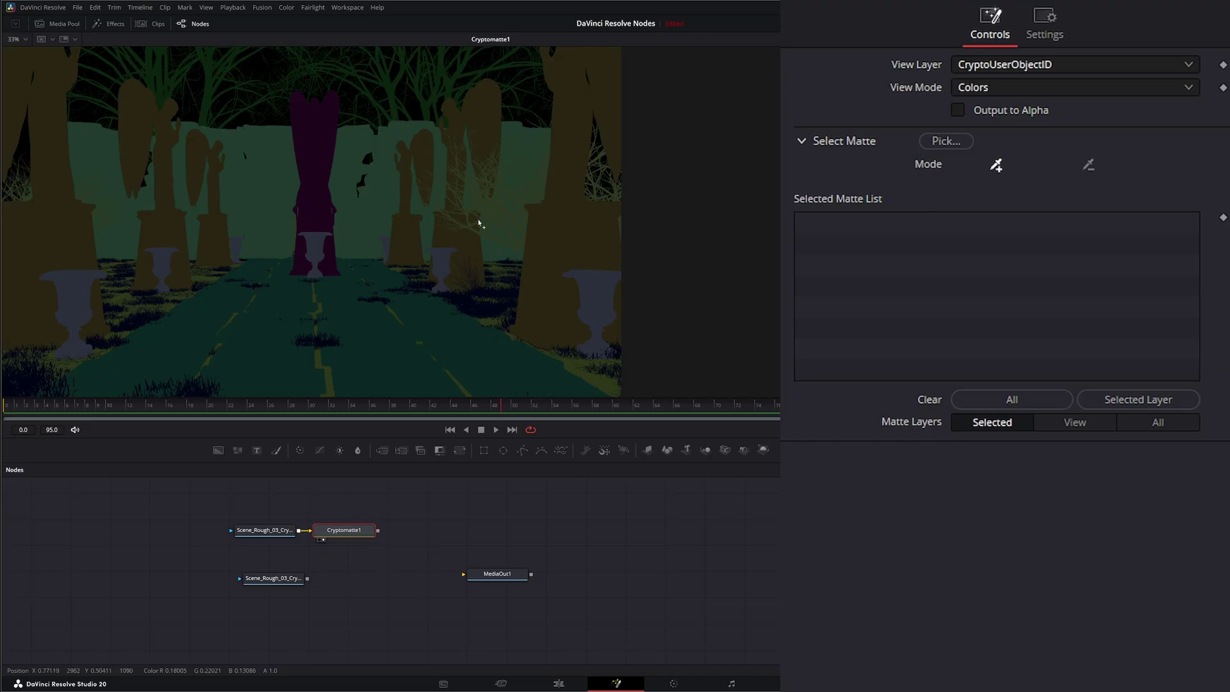
left_click_drag(337, 530, 342, 531)
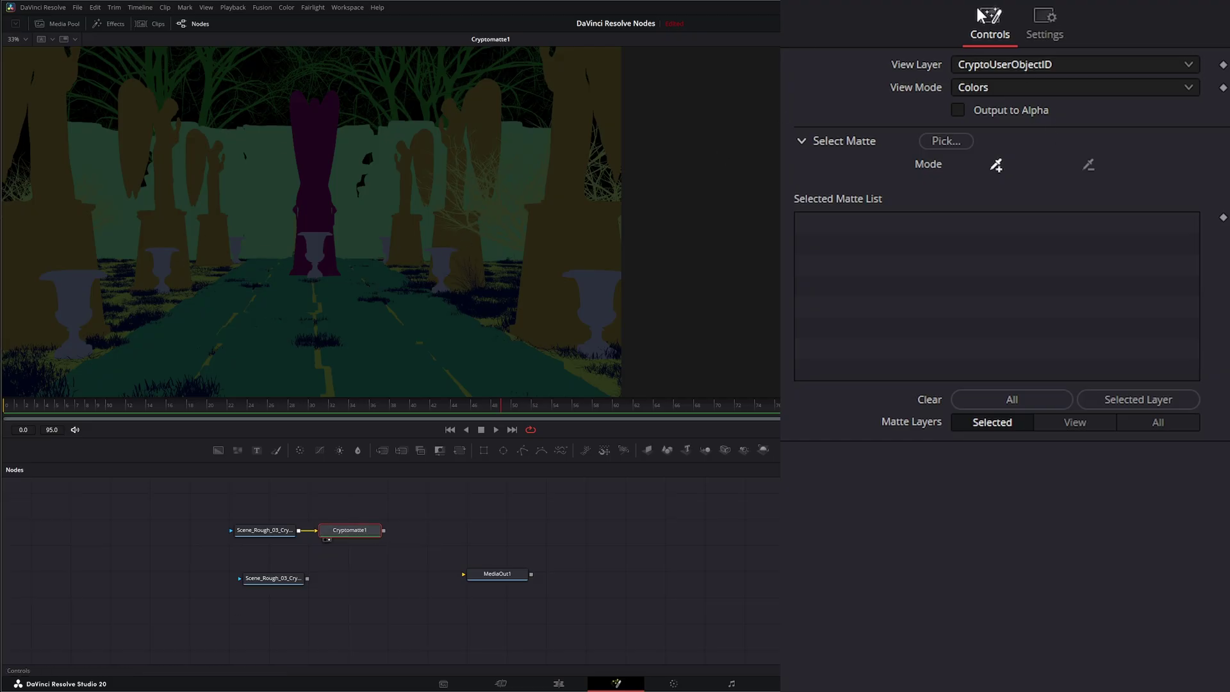
- Check the Cryptomatte node's View Layer options, preview the Edges, Beauty and Matte view modes, and return to Colors
left_click(987, 64)
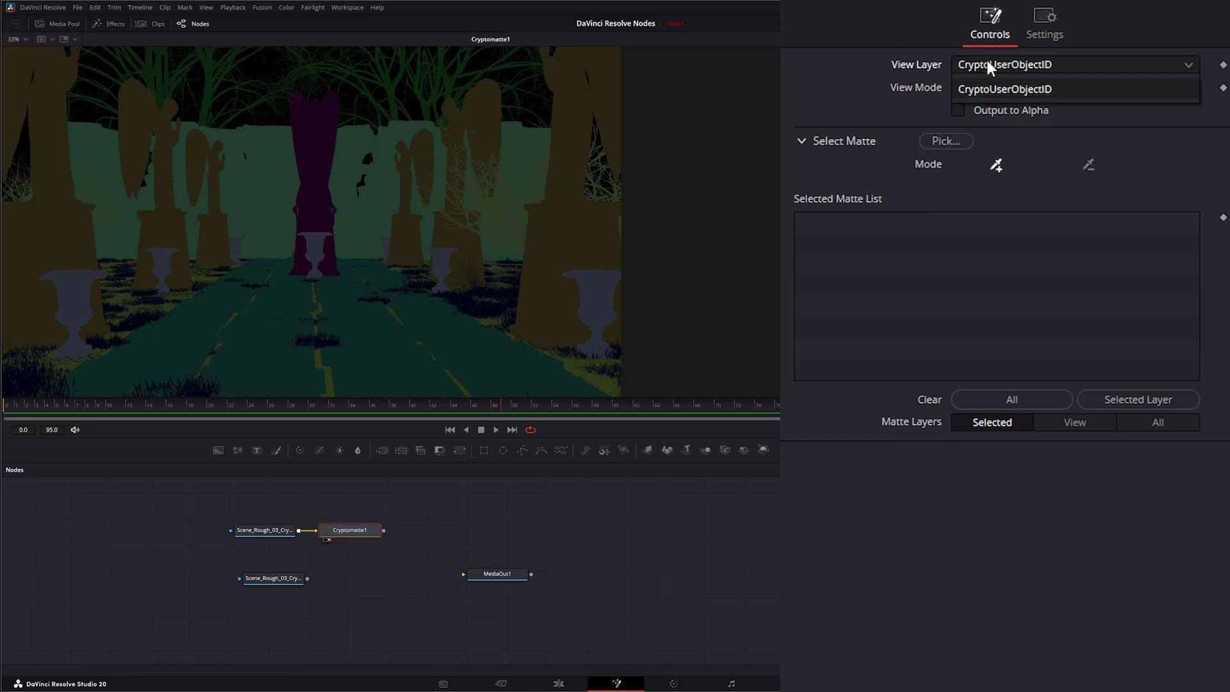
left_click(1038, 89)
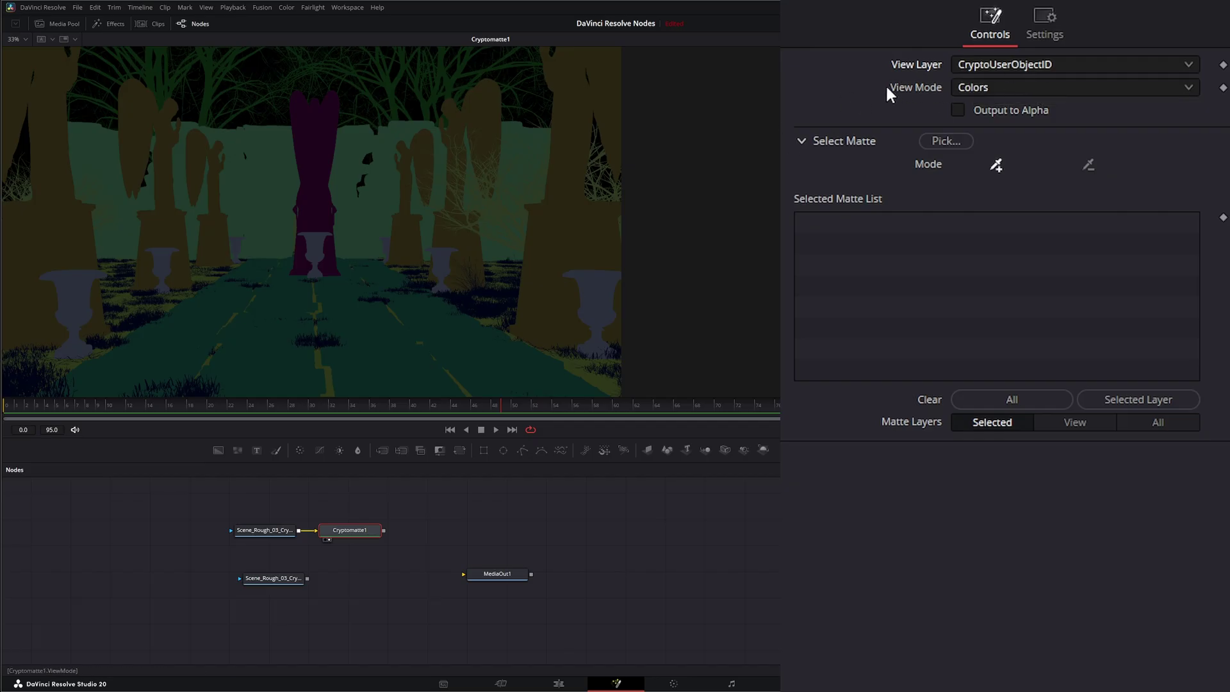
left_click(986, 87)
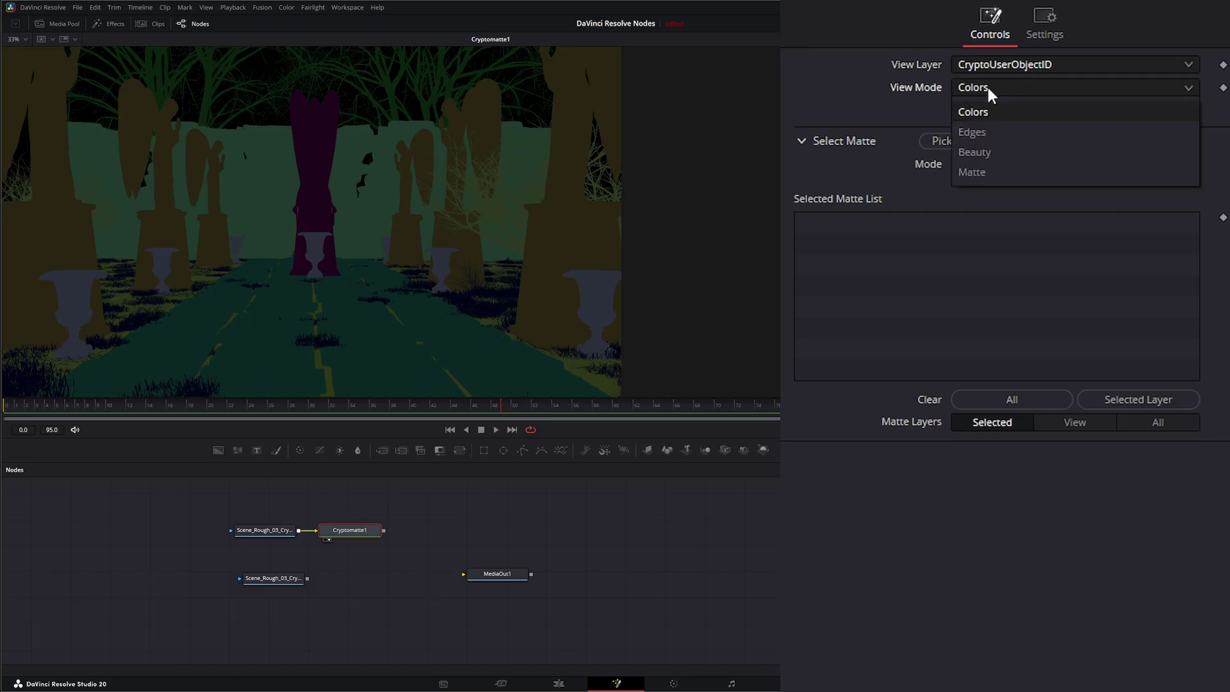
left_click(1004, 127)
left_click(1001, 93)
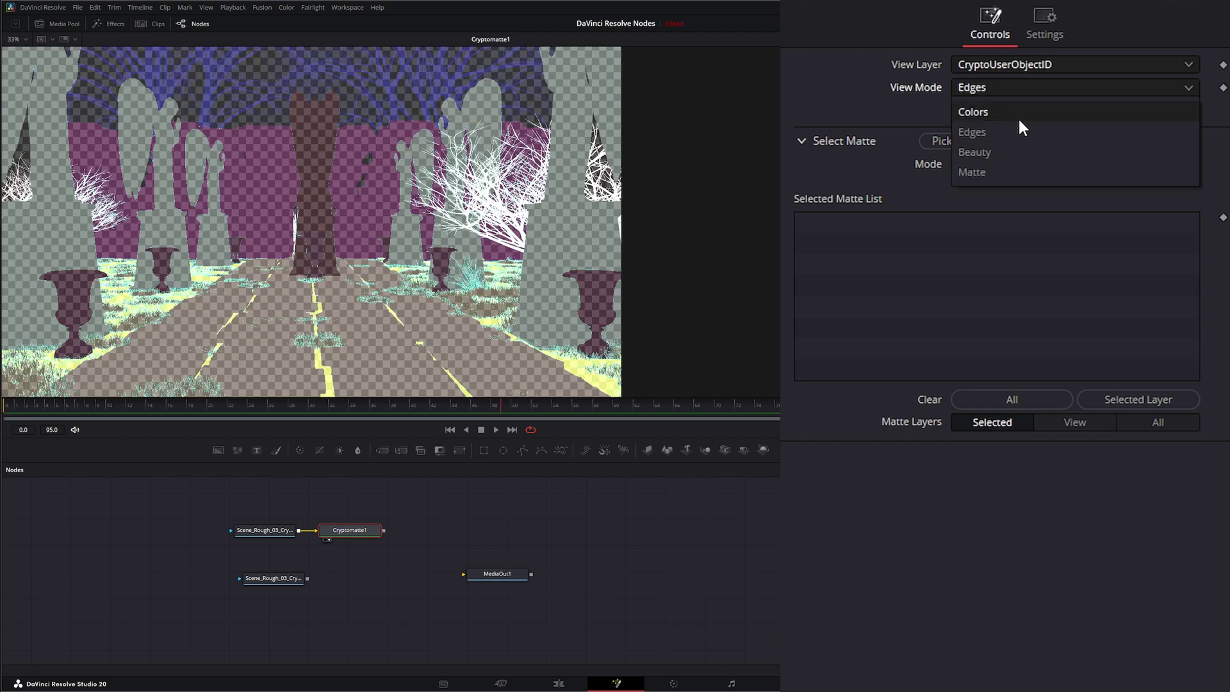
left_click(1004, 151)
left_click(1002, 93)
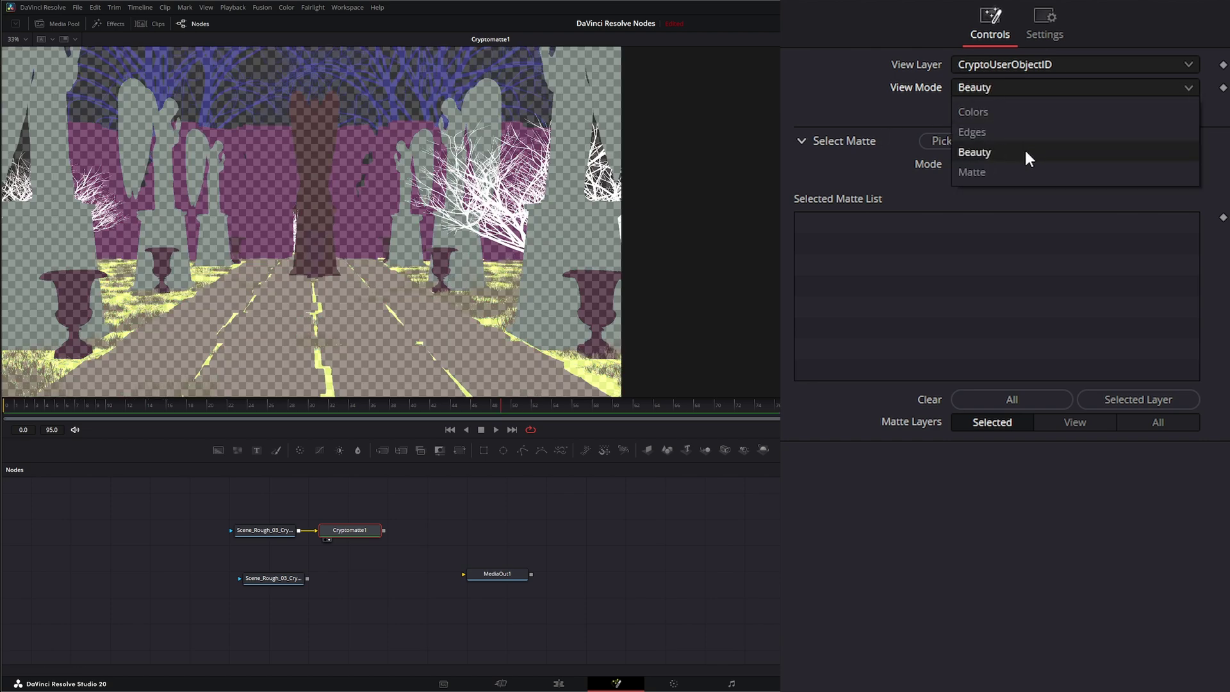
left_click(999, 170)
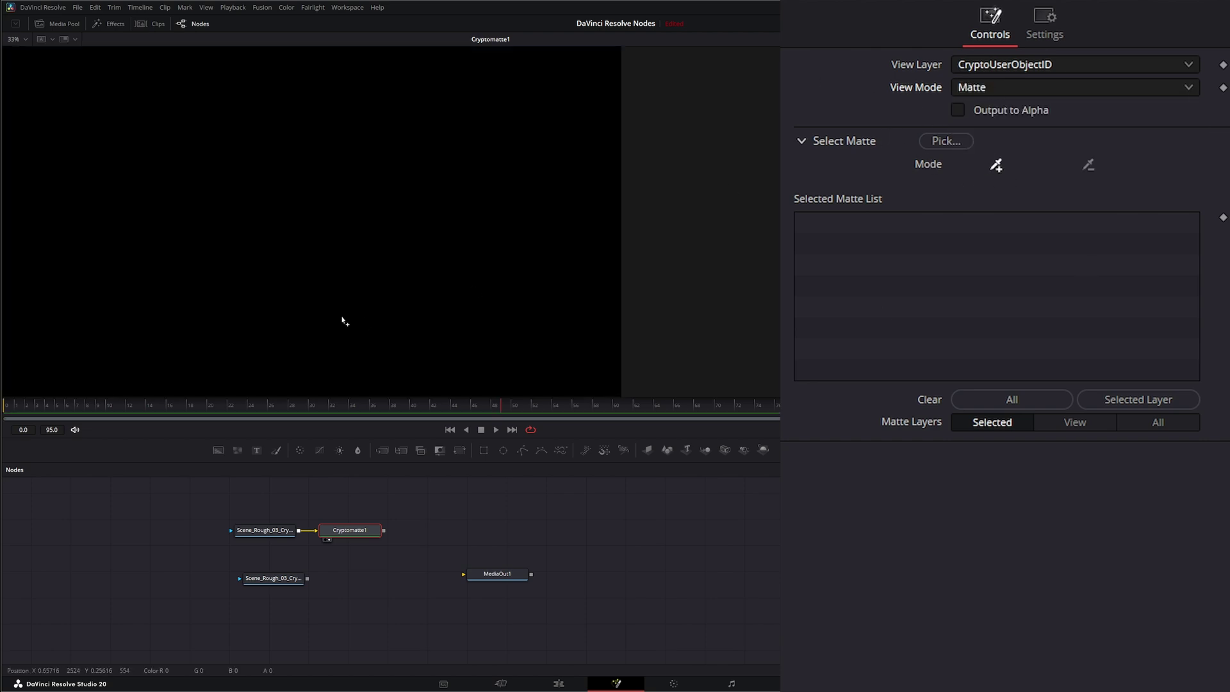
left_click(987, 84)
left_click(993, 111)
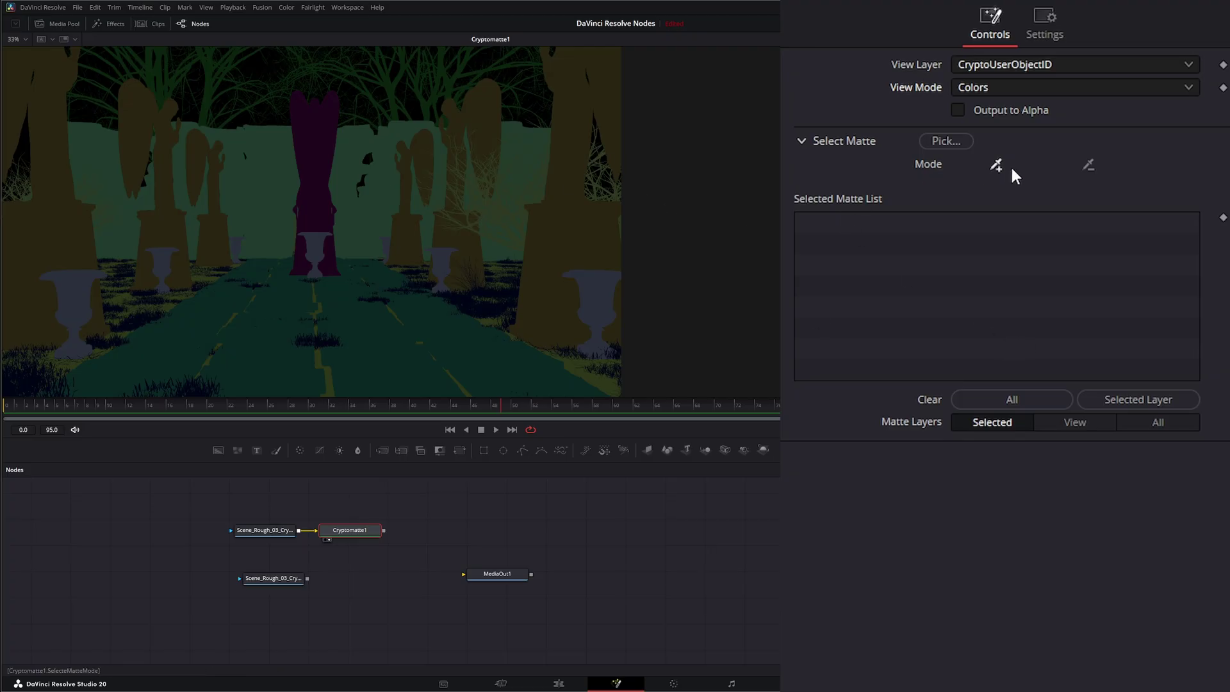
- Choose the ObjectID_2 matte from the CryptoUserObjectID object list and add it to the Cryptomatte node's selected mattes
left_click(947, 141)
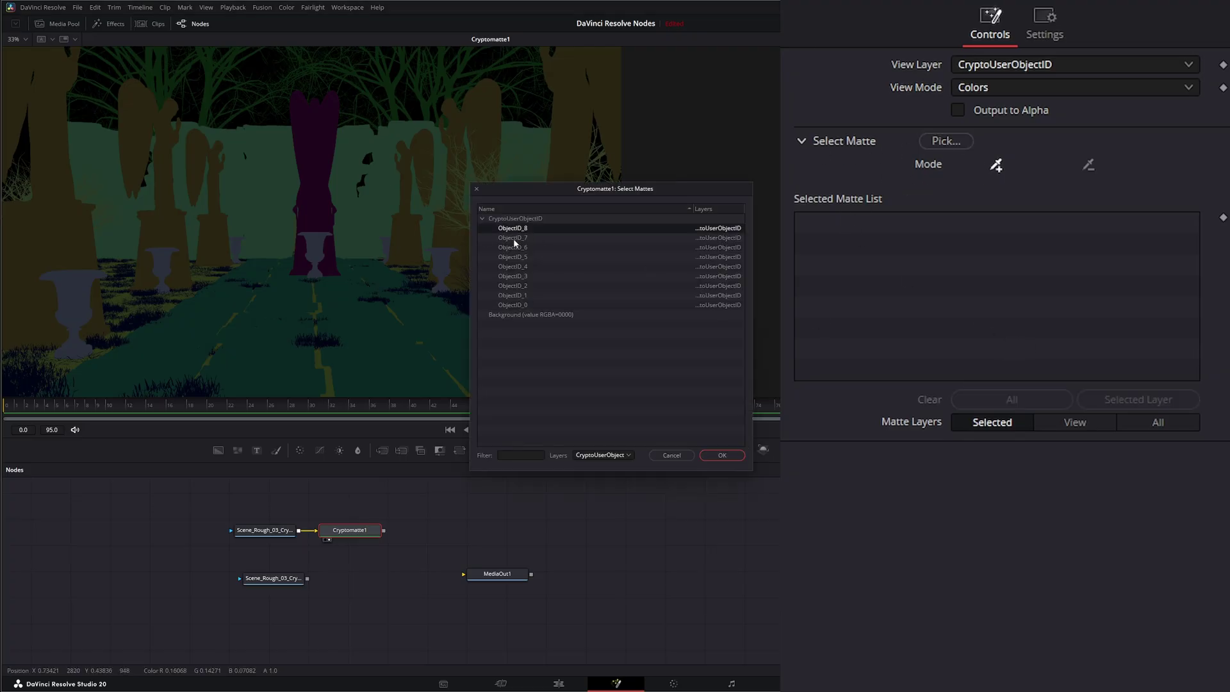
left_click(514, 264)
left_click(515, 286)
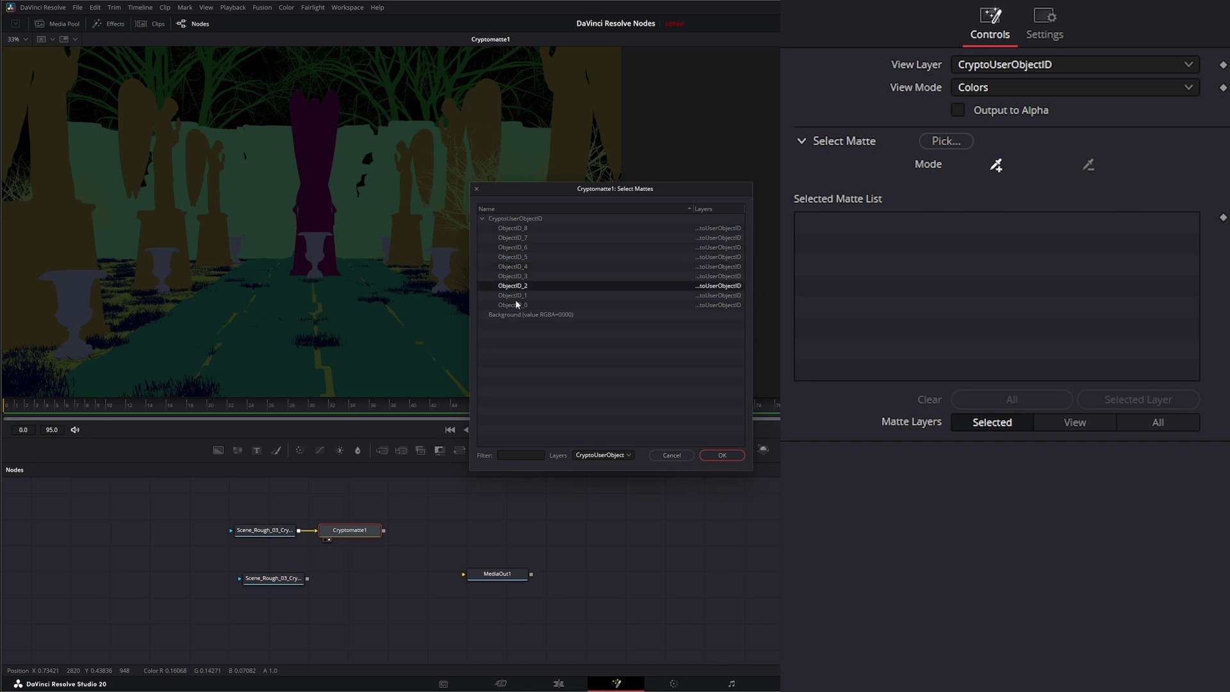
left_click(515, 296)
left_click(516, 305)
double_click(522, 287)
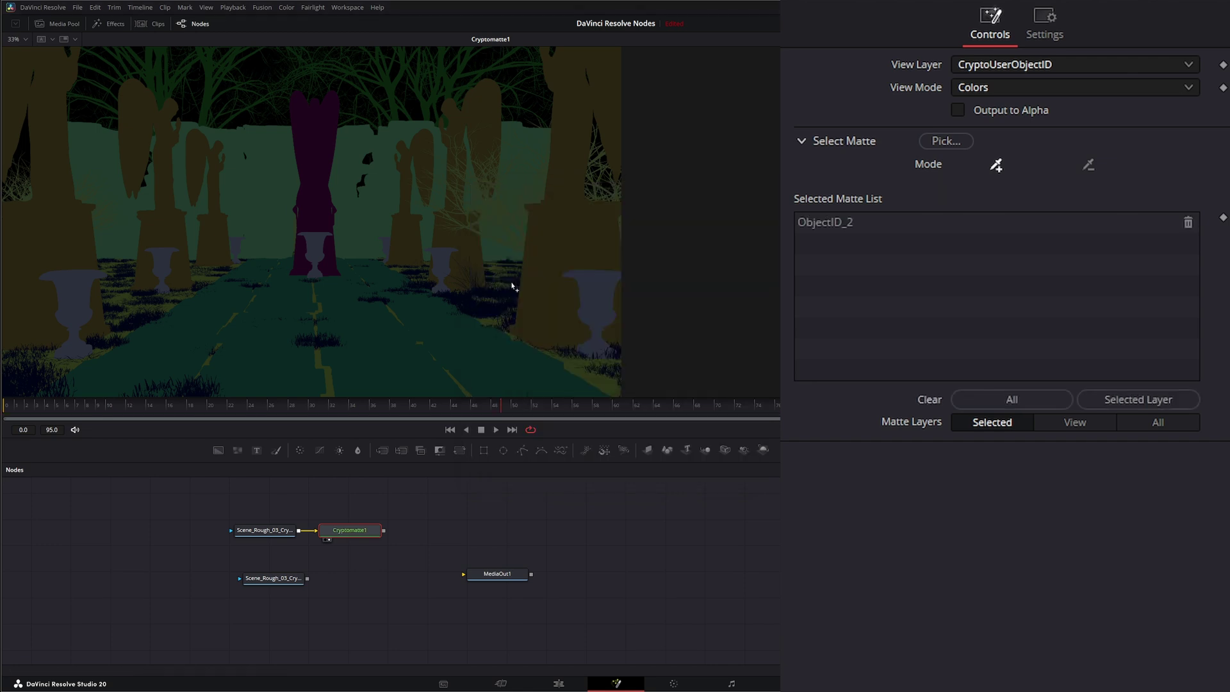
- Add the side angel statues, the urns and the trees to the selected mattes by picking them in the viewer
left_click(998, 164)
left_click(564, 228)
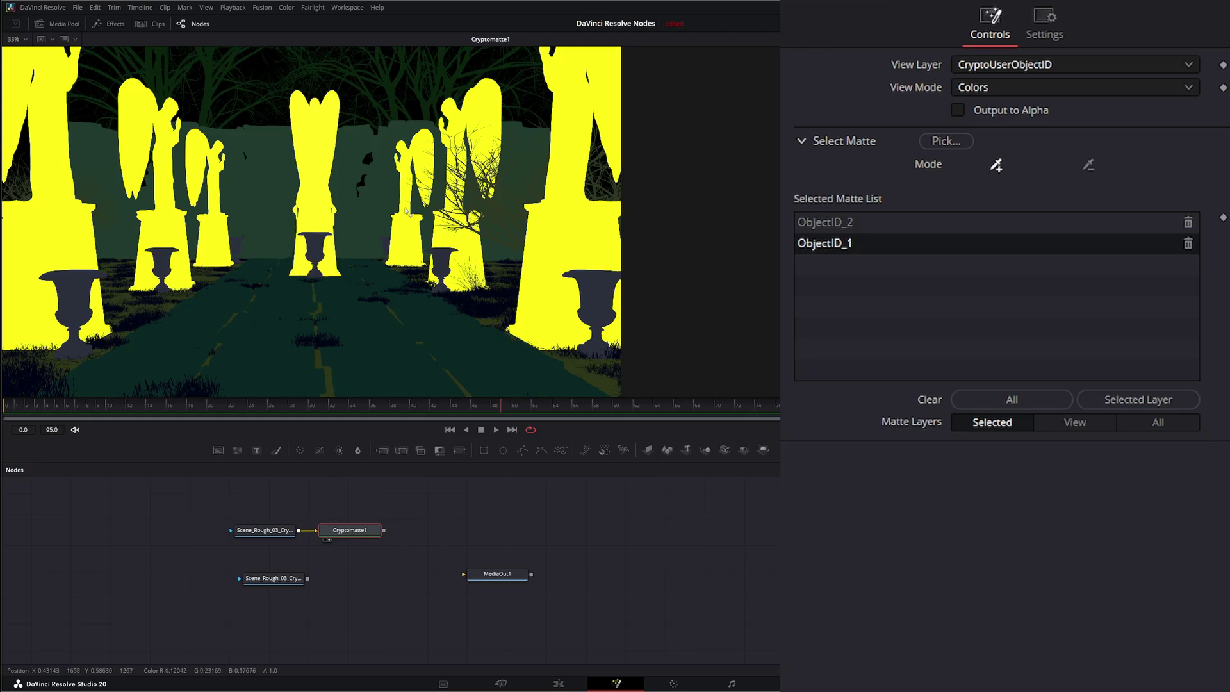
left_click(75, 301)
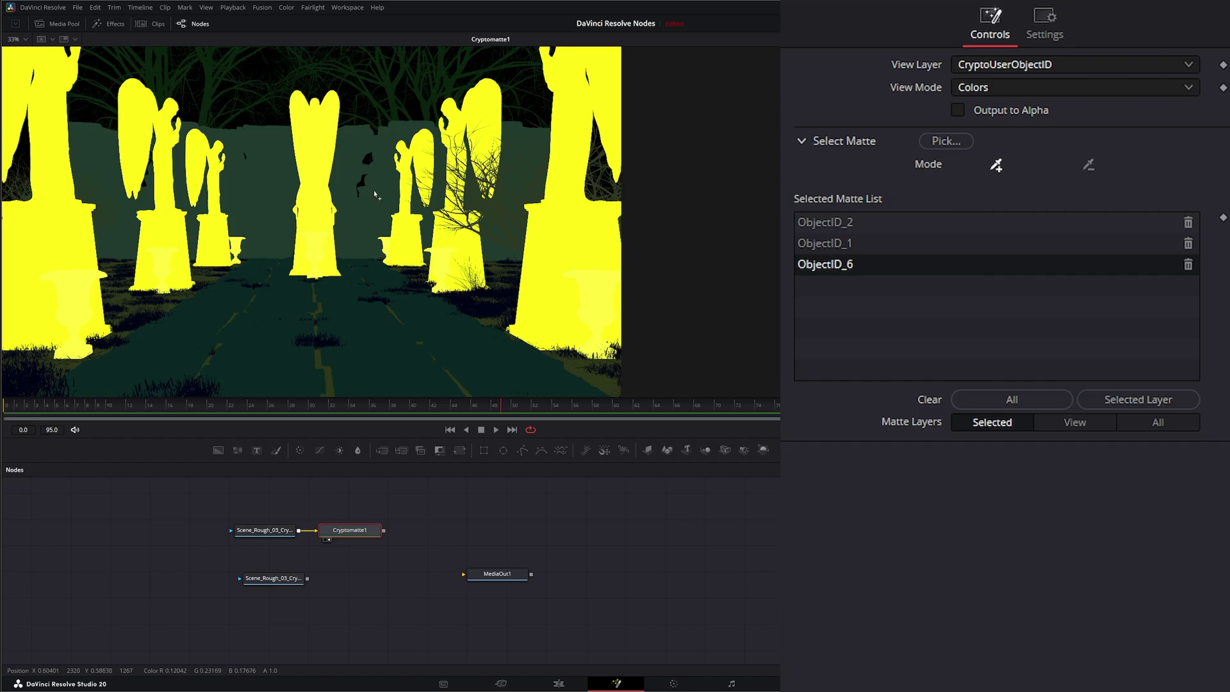
left_click(212, 94)
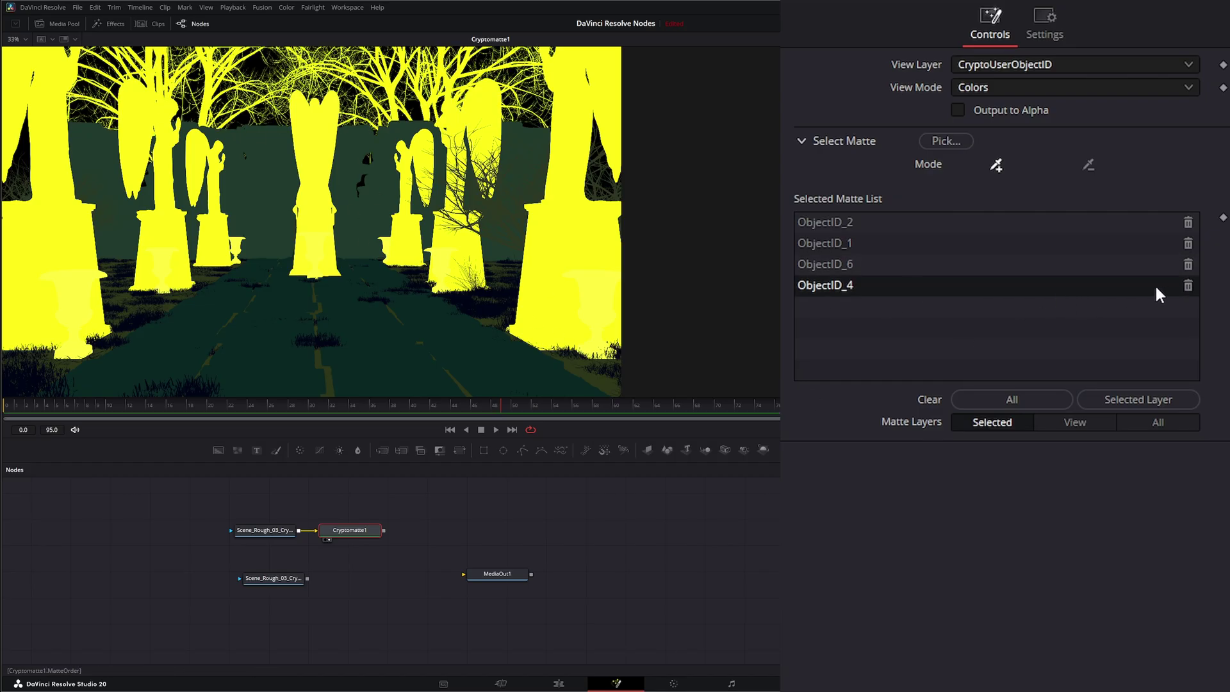
- Remove the trees, the central angel statue and the urns from the matte selection by picking them in subtract mode
left_click(1088, 165)
left_click(217, 98)
left_click(314, 146)
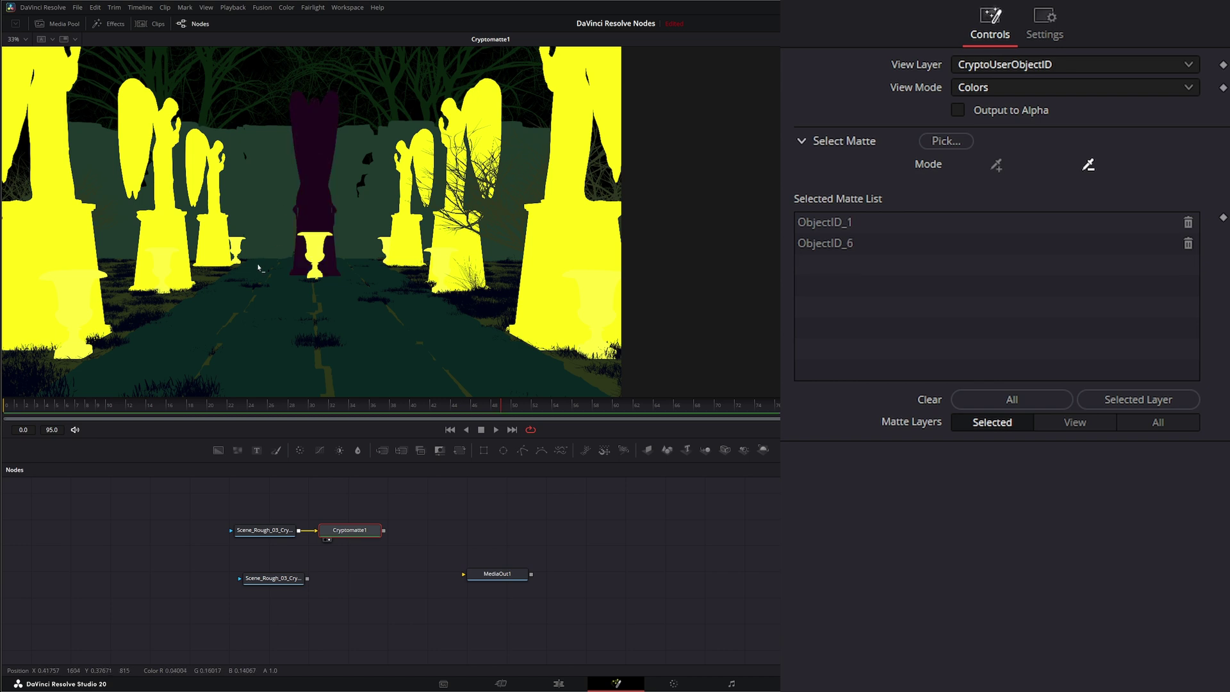
left_click(324, 247)
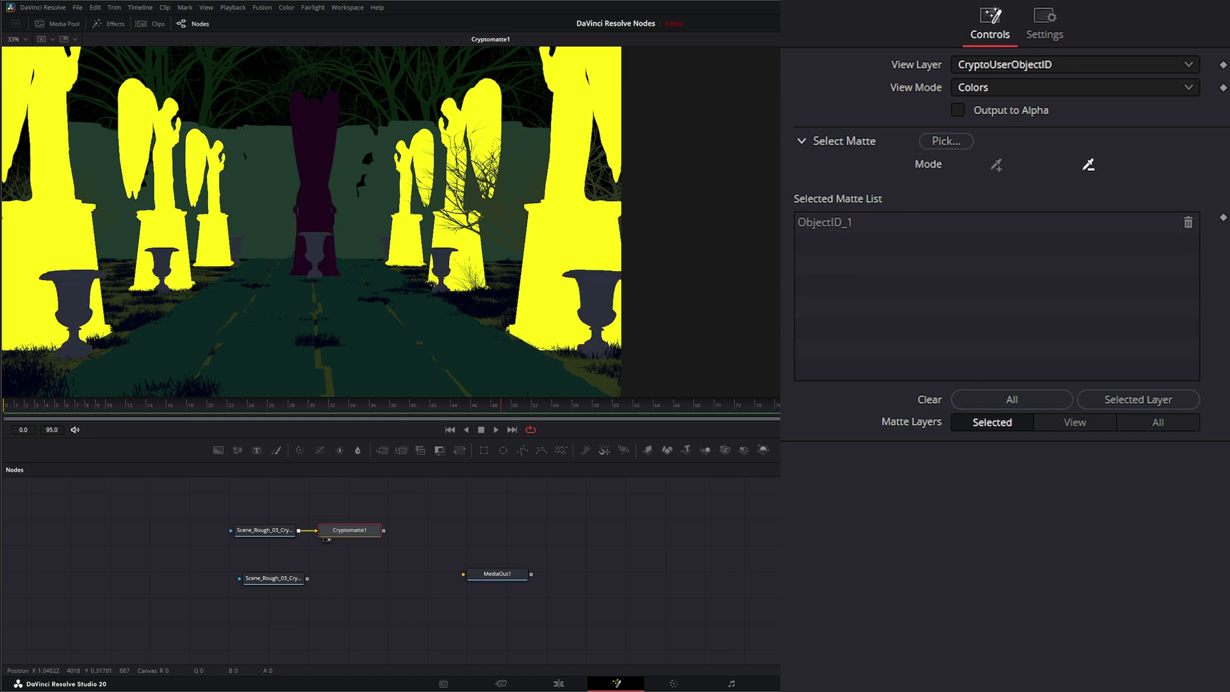
- Show the alpha channel in the viewer and toggle Output to Alpha on and off to compare the result
key("a")
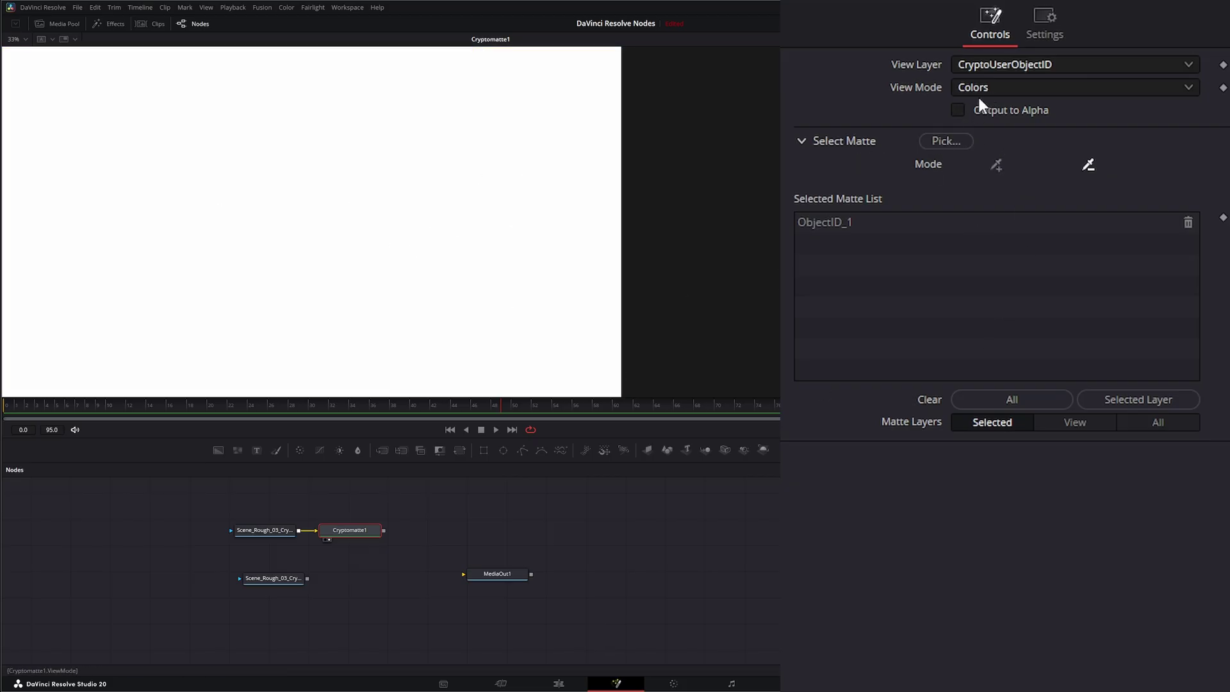
left_click(956, 108)
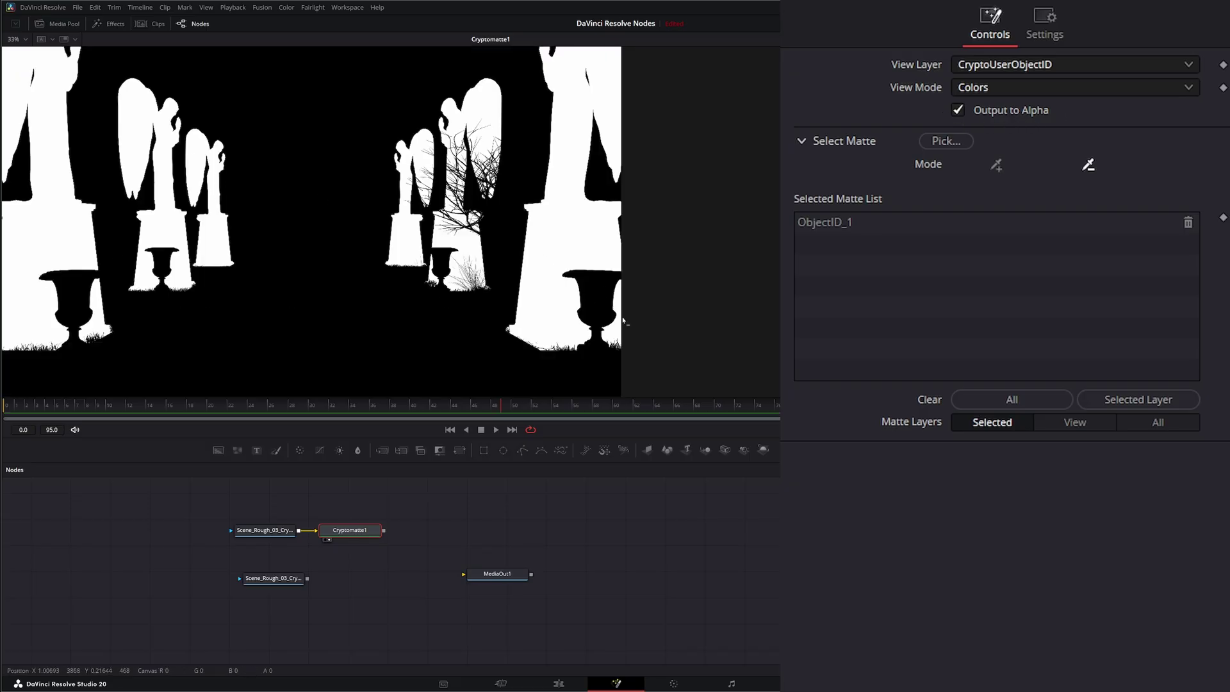
left_click(957, 107)
- Compare the Edges, Beauty and Matte view modes in the alpha channel with Output to Alpha off
left_click(978, 90)
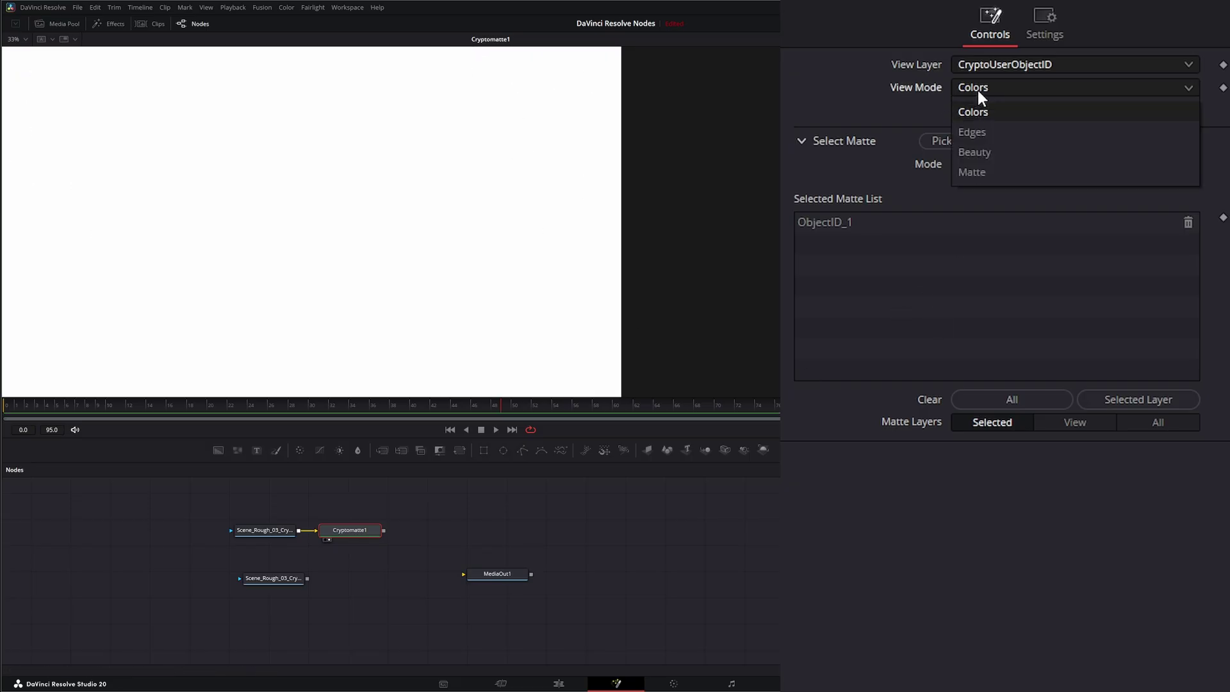
left_click(991, 130)
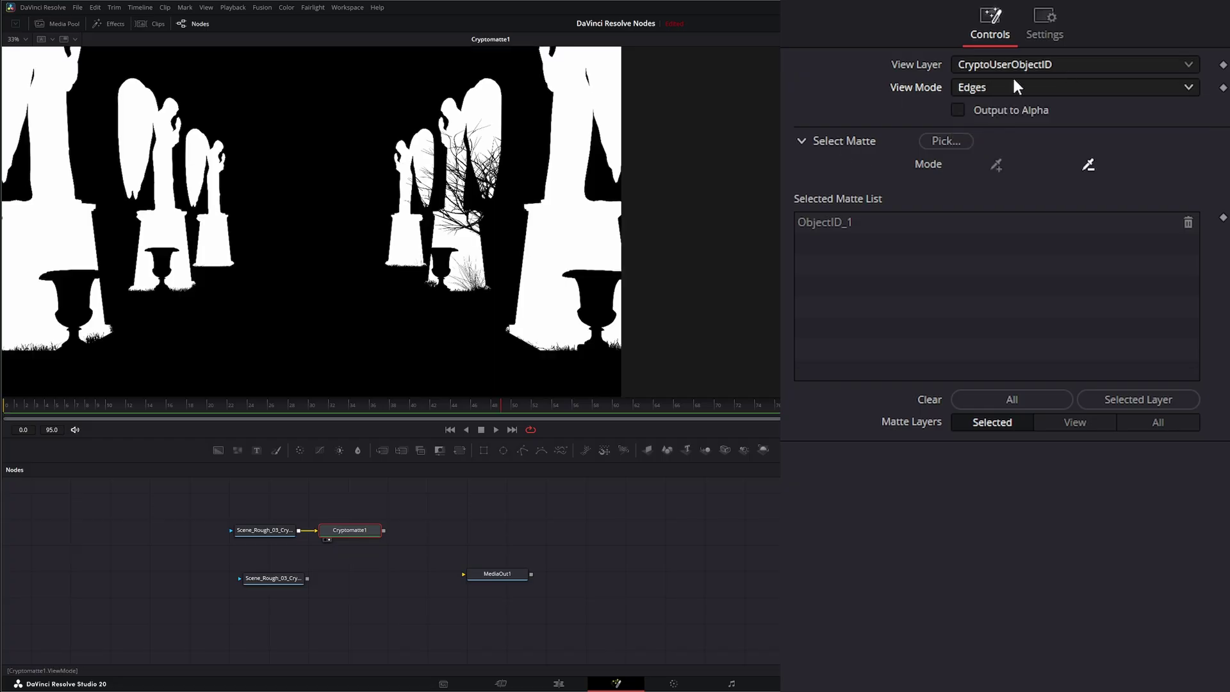
left_click(990, 93)
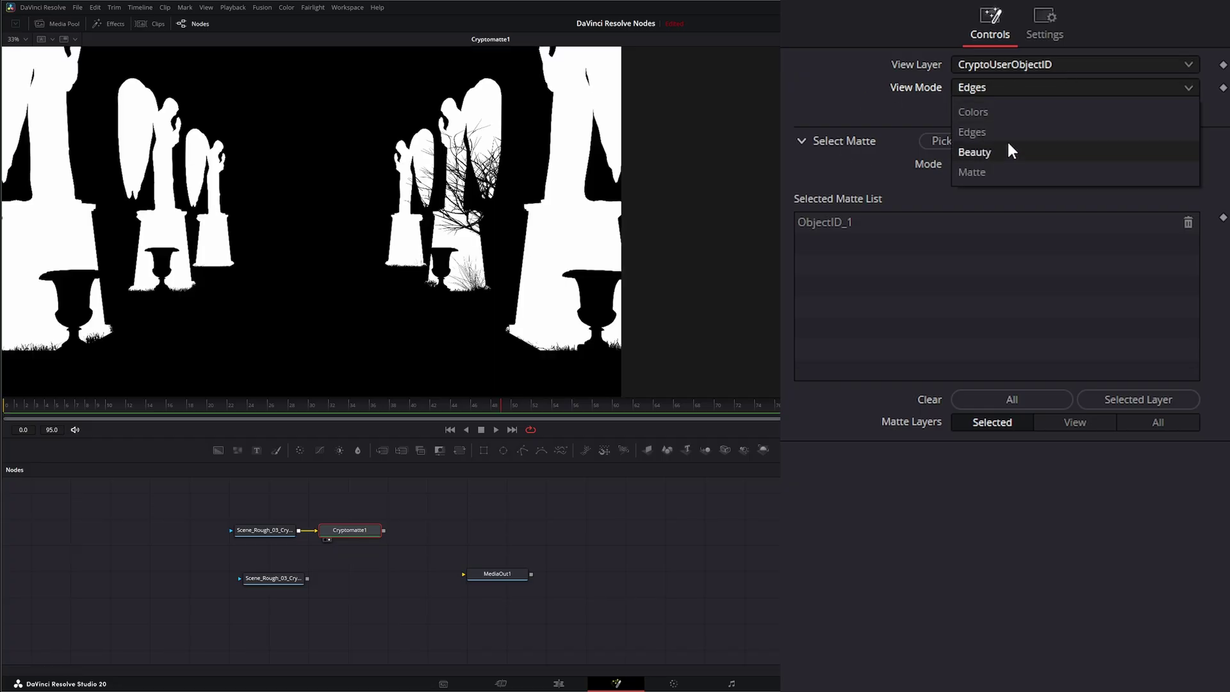
left_click(1002, 149)
left_click(988, 95)
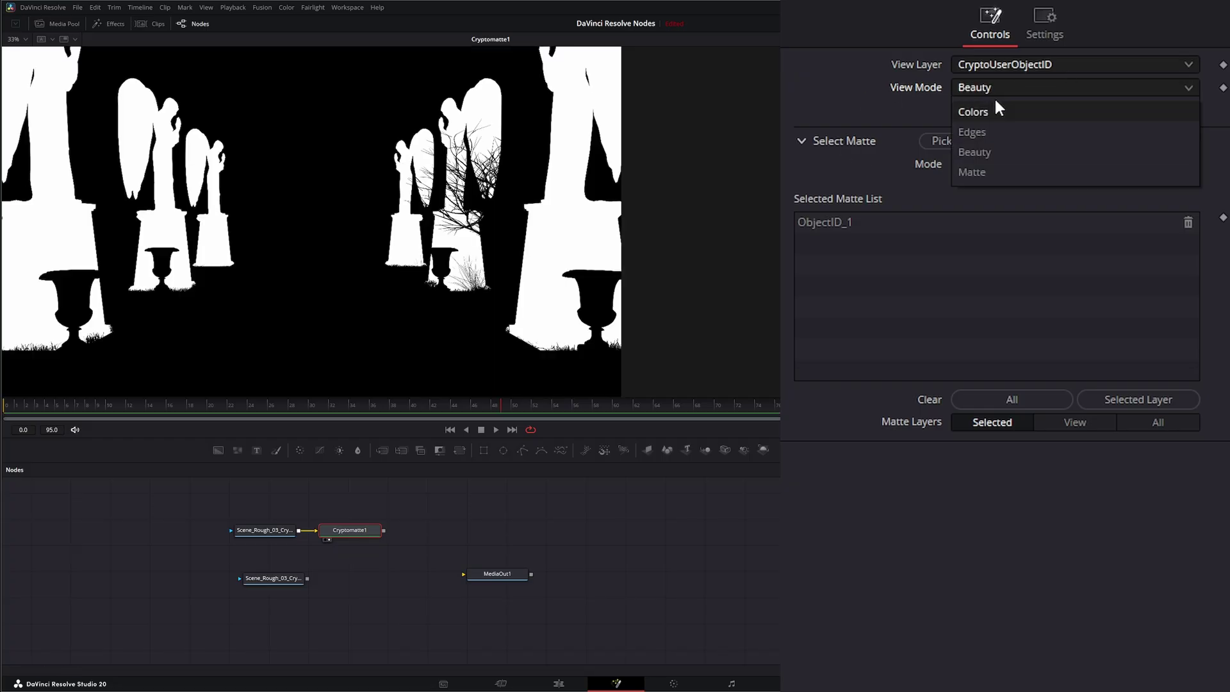
left_click(993, 173)
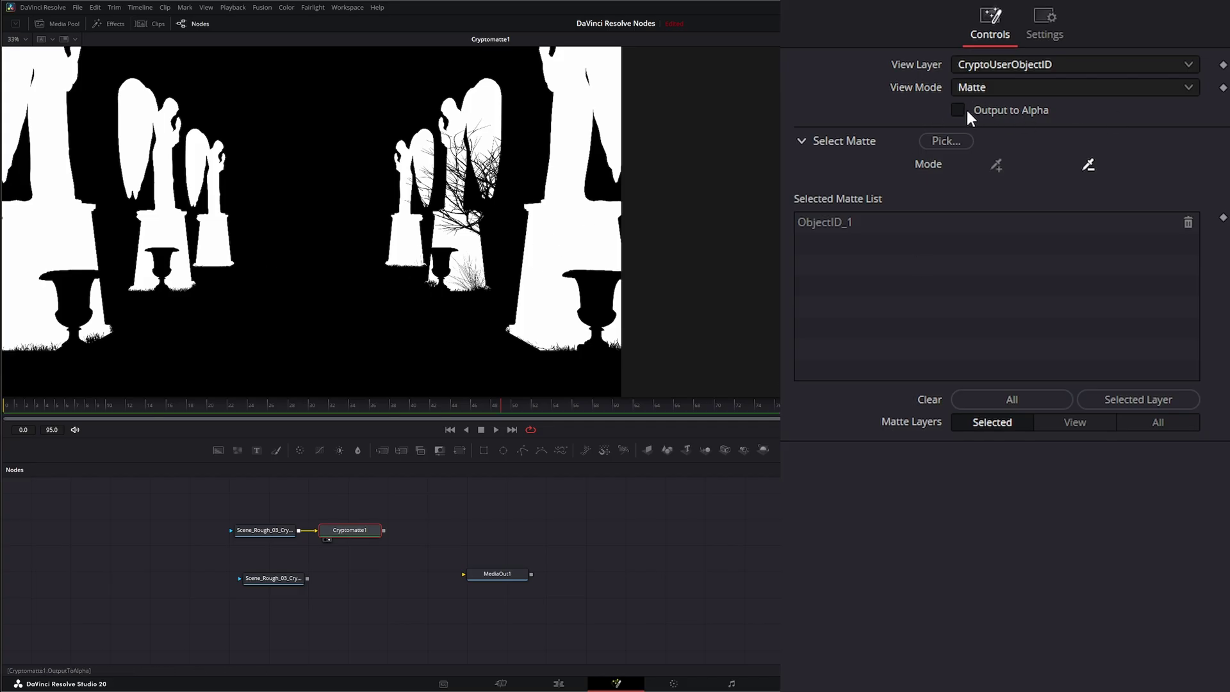
- Return the viewer to the color channels and preview the selection in the Matte view mode
scroll(984, 95, "up", 3)
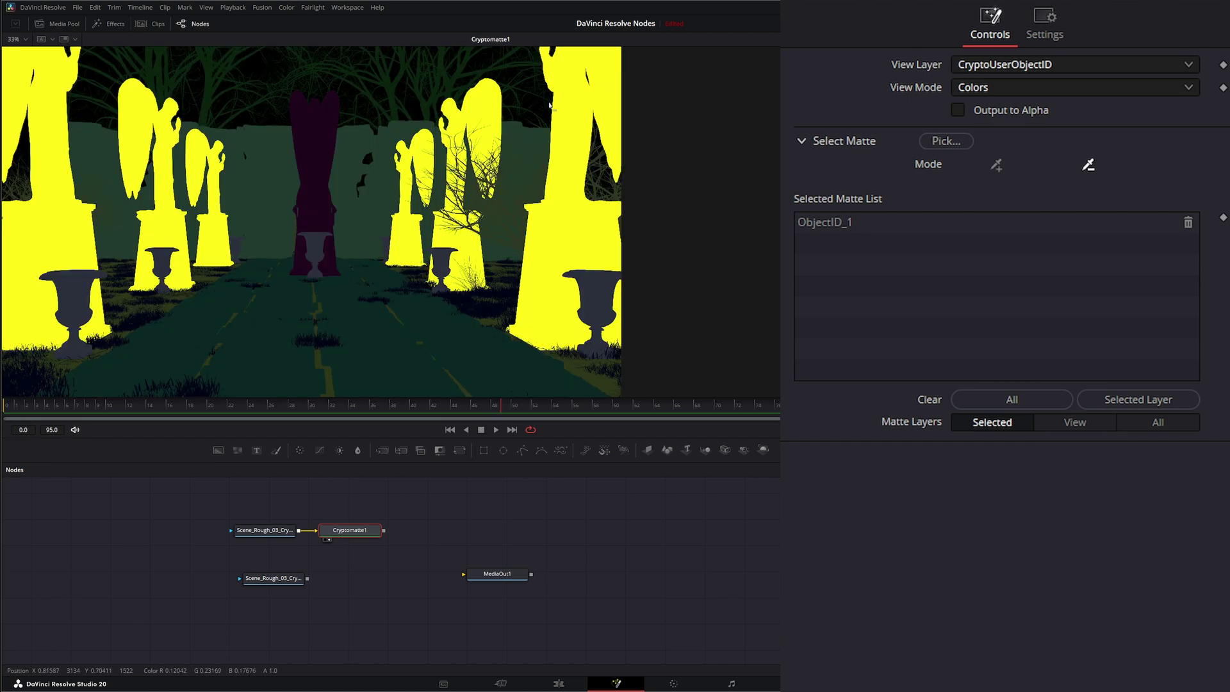
left_click(972, 87)
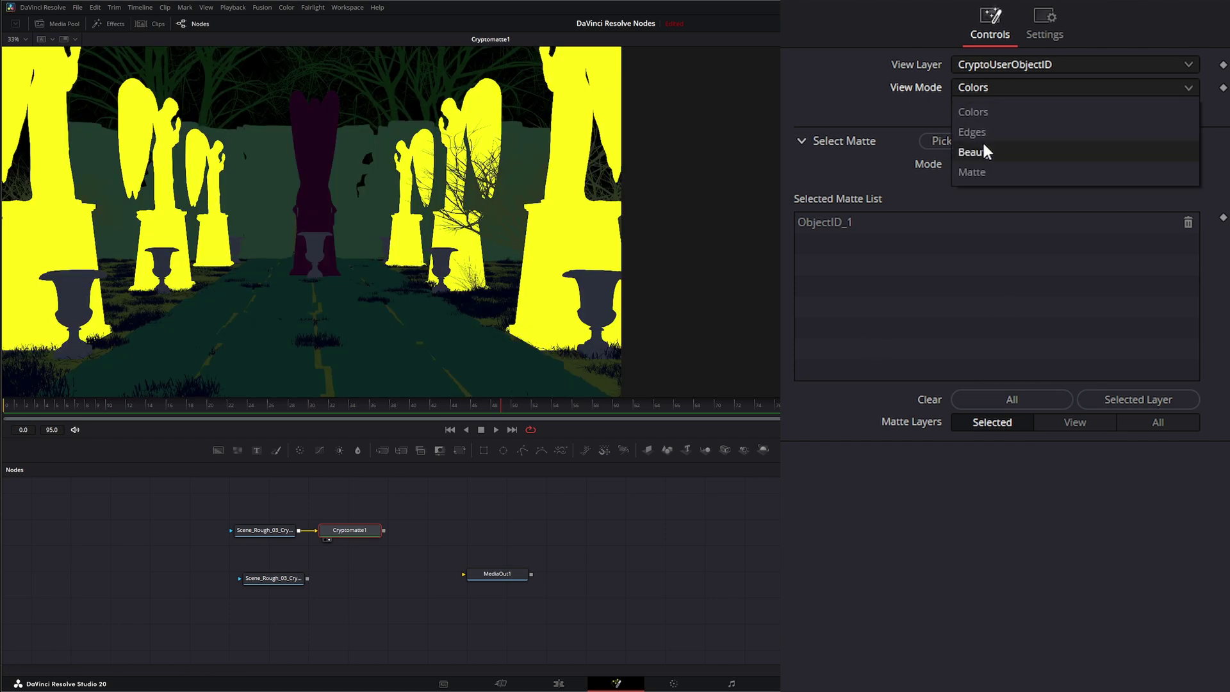
left_click(986, 172)
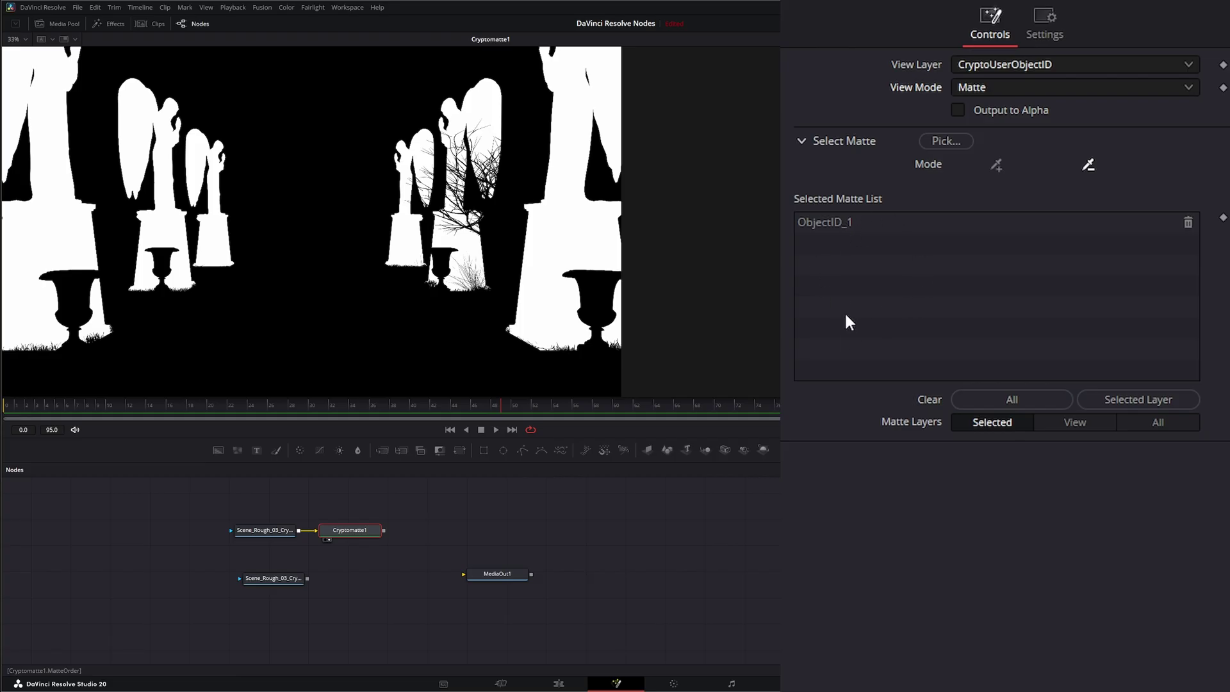
- Switch the view mode to Beauty, pick the central angel statue in add mode, and delete its ObjectID_2 entry again
left_click(999, 162)
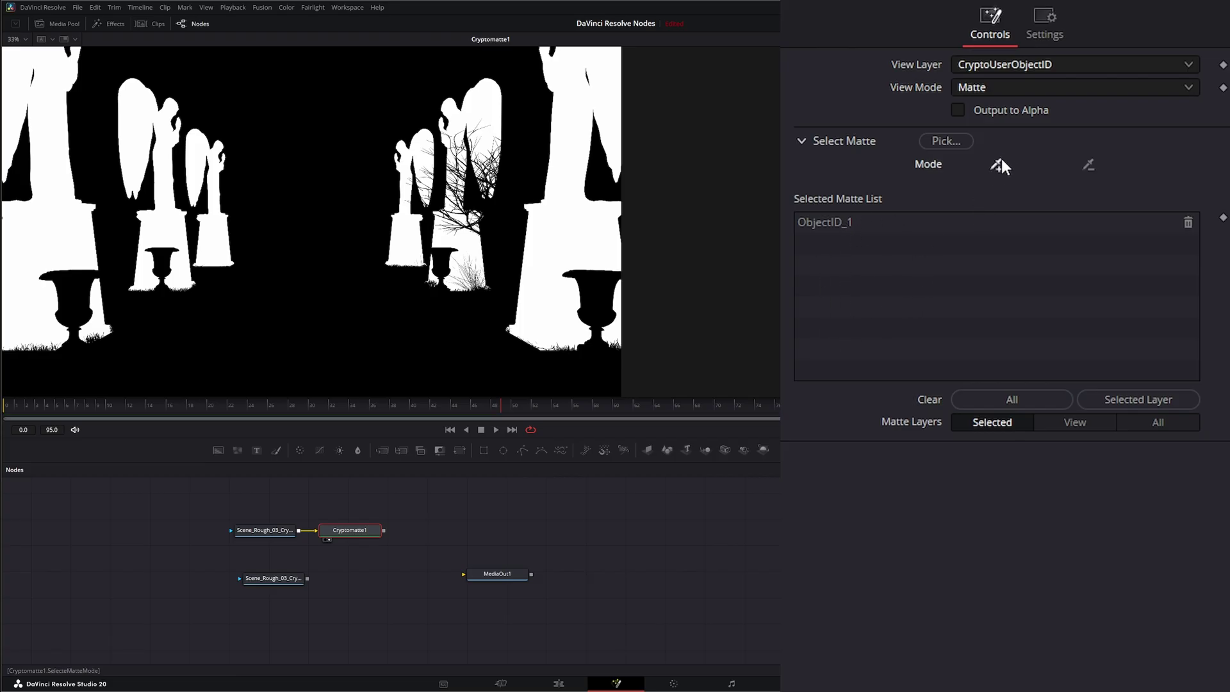
left_click(993, 88)
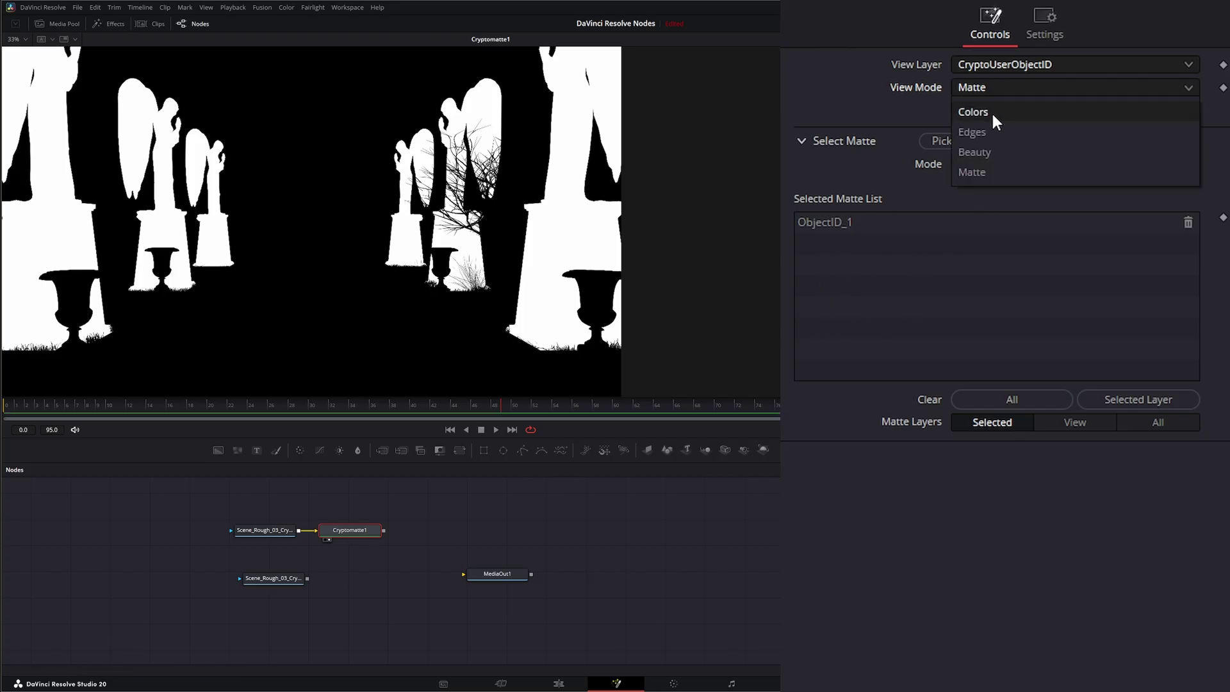
left_click(974, 152)
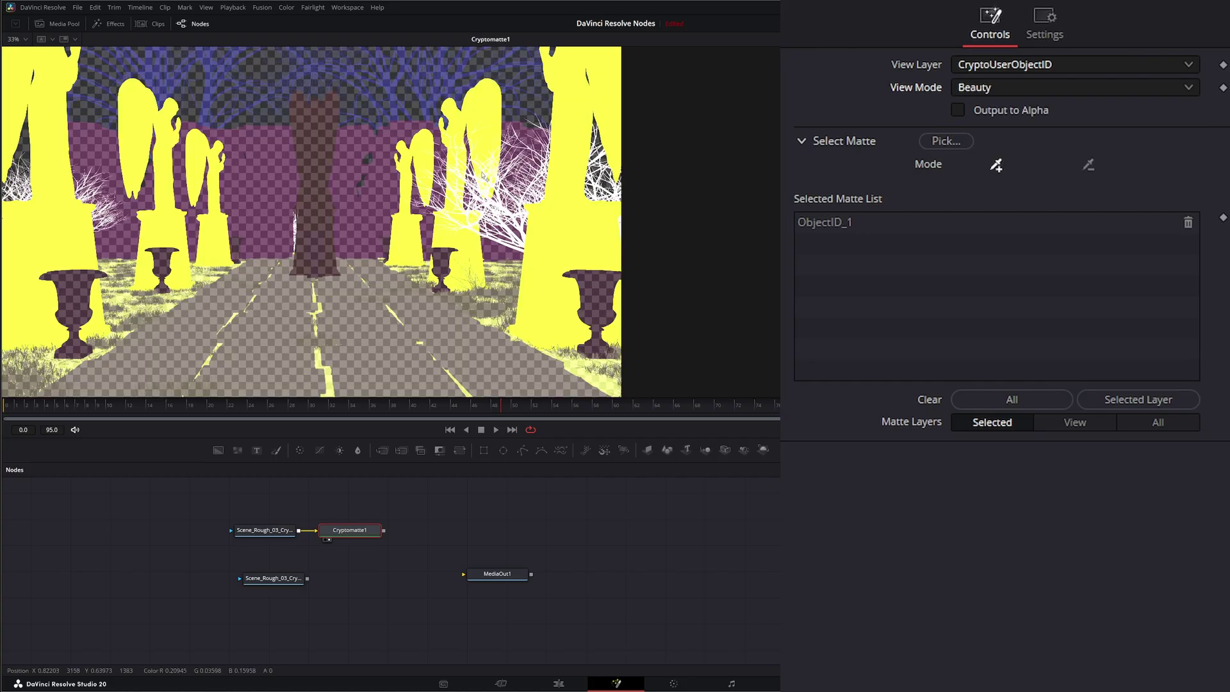
left_click(317, 193)
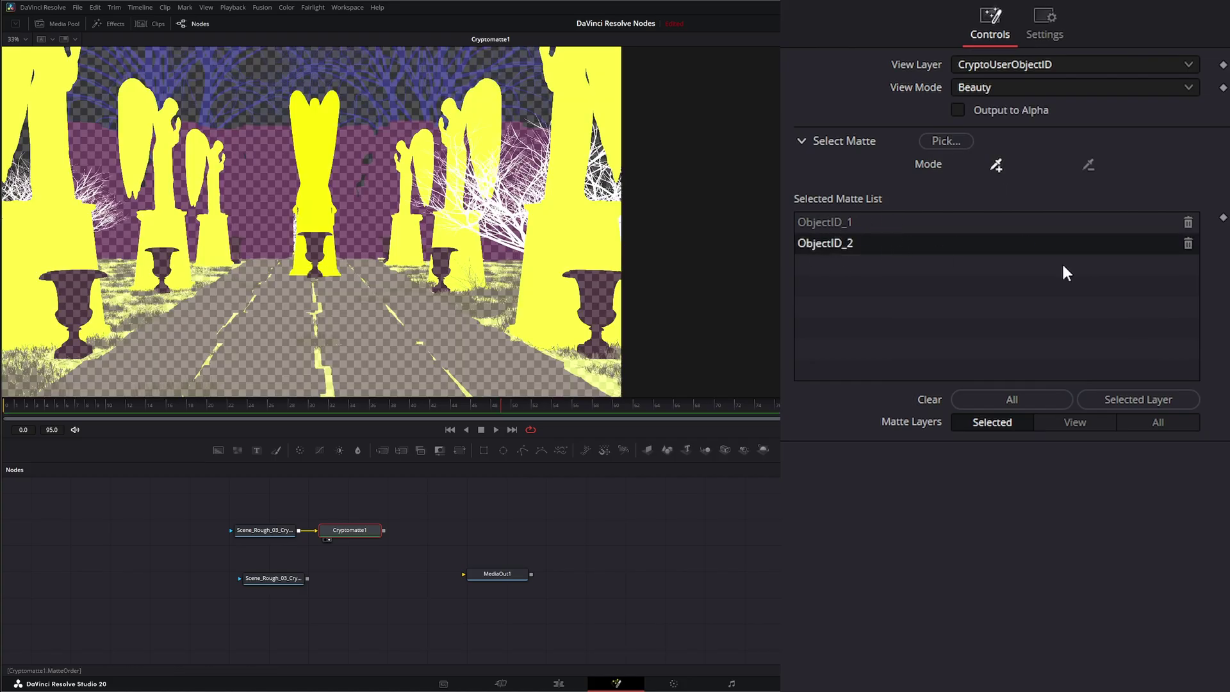
left_click(1189, 243)
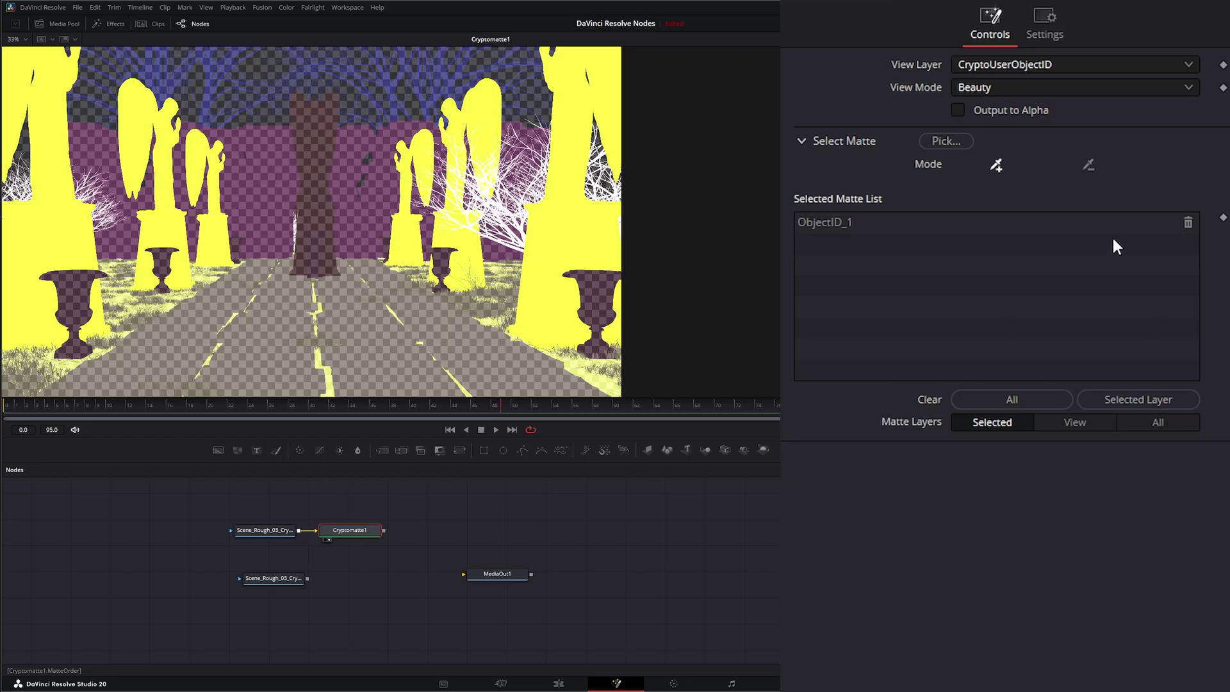
- Clear the entire matte list, and undo both the clearing and the removal of ObjectID_2
left_click(1004, 401)
key("ctrl+z")
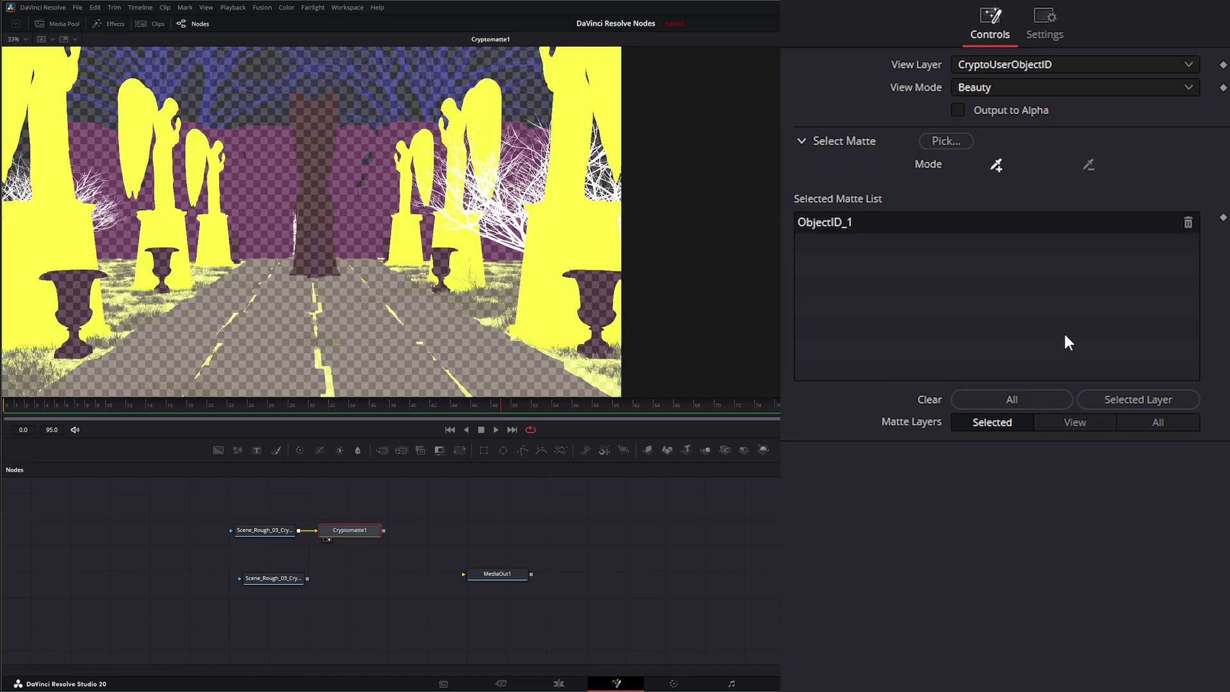
key("ctrl+z")
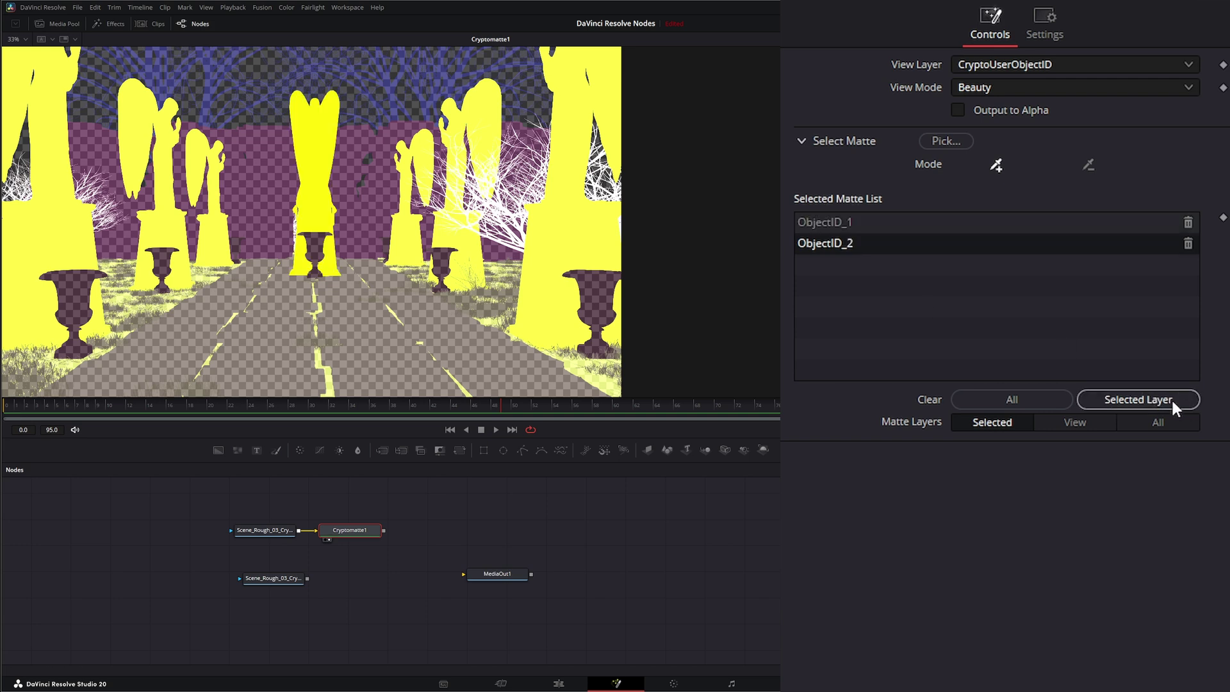
- Clear the mattes of the selected layer and pick the side angel statues again as the only matte
left_click(1151, 398)
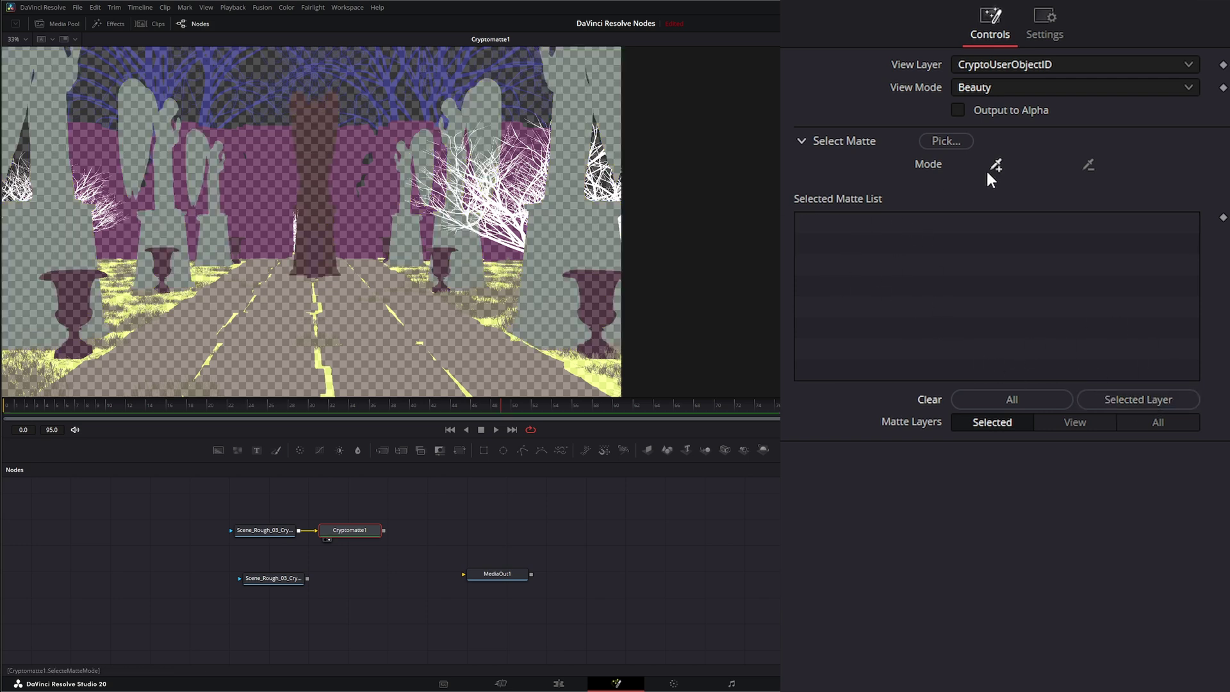
left_click(606, 243)
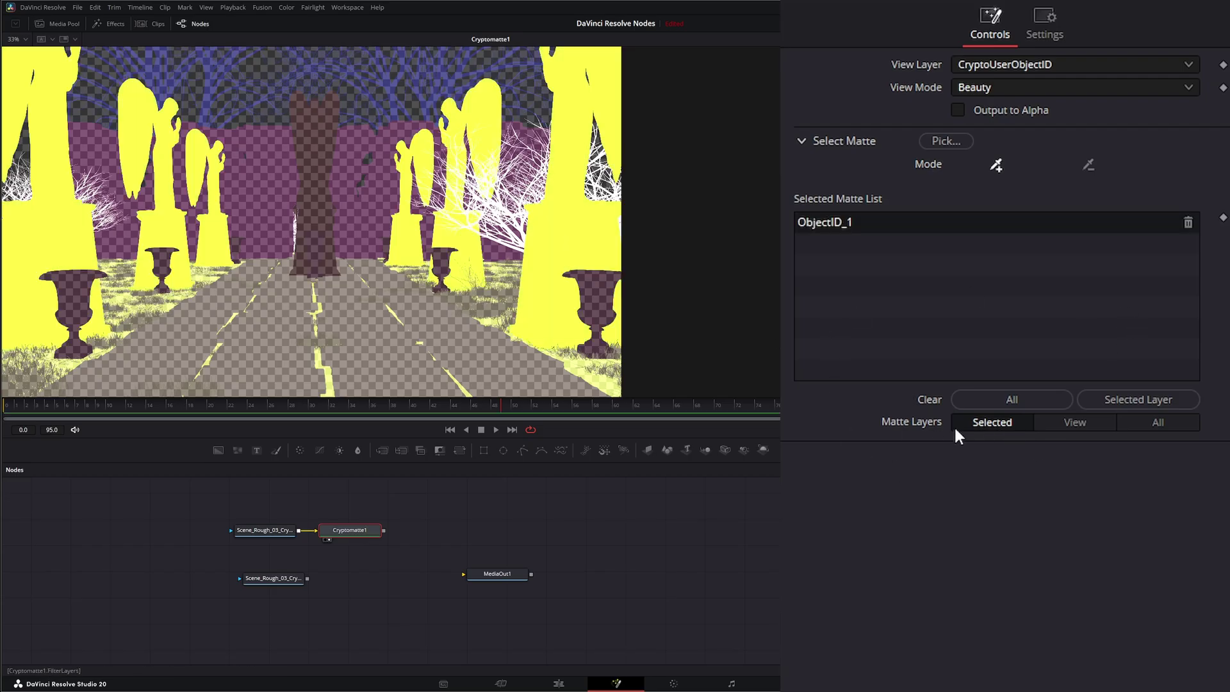
- Try the View and All options for Matte Layers and return the setting to Selected
left_click(1076, 423)
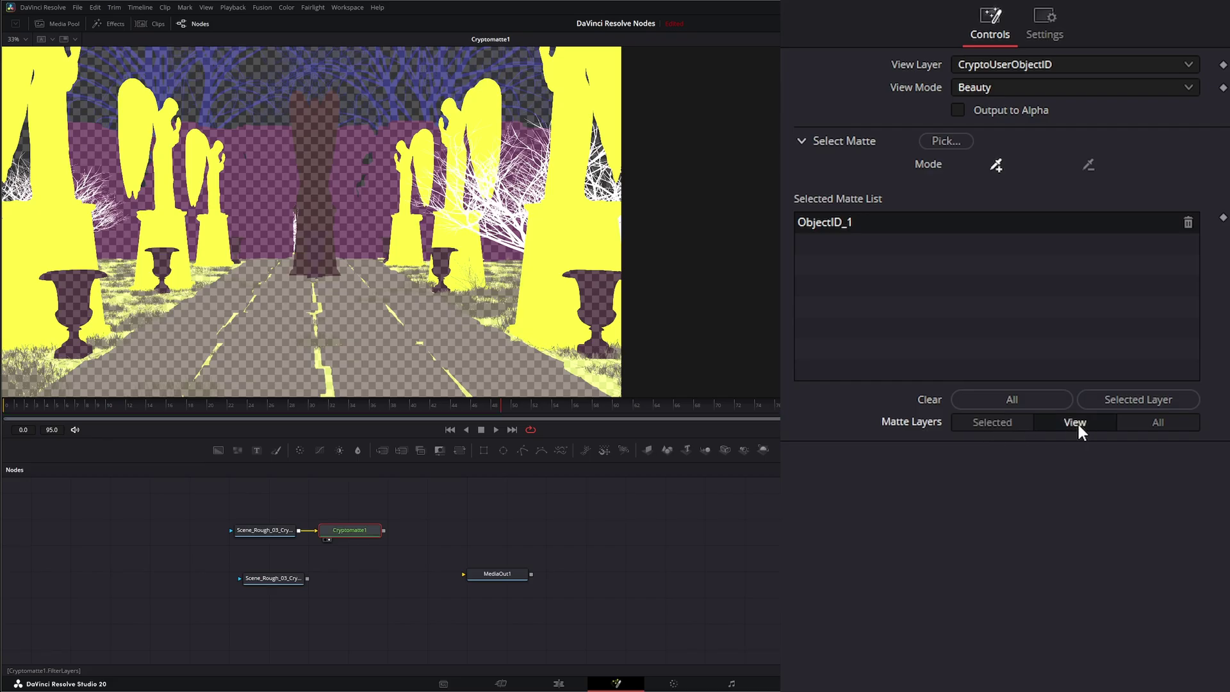
left_click(1173, 427)
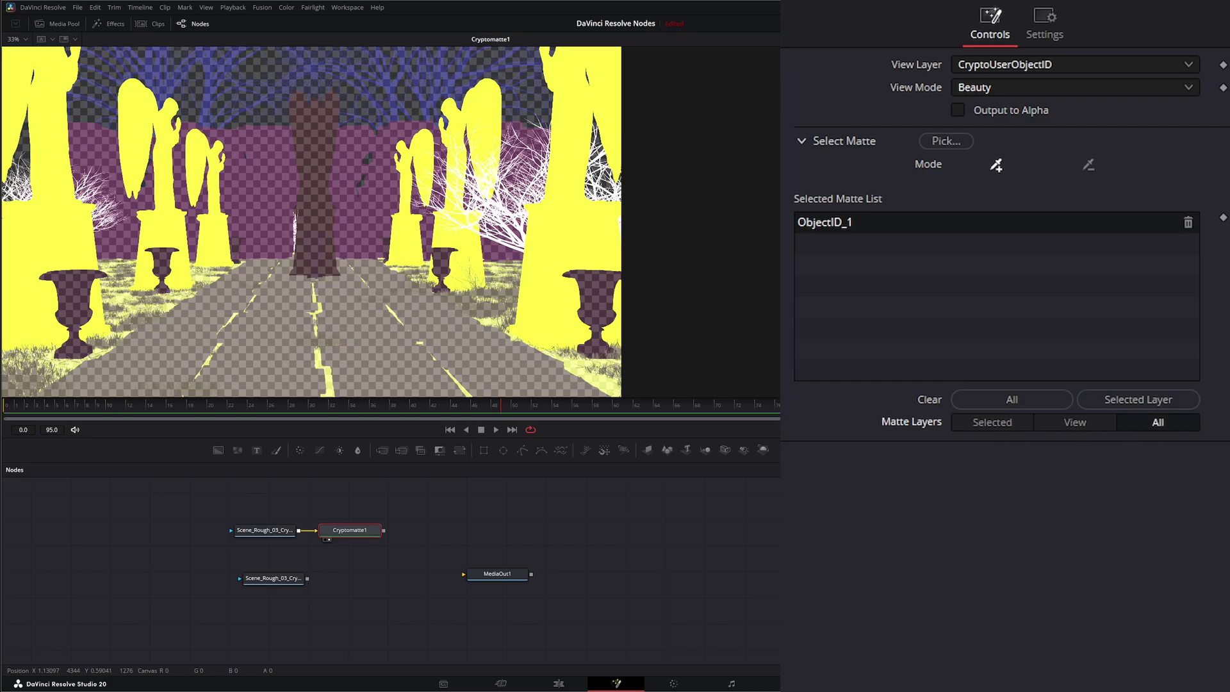
left_click(1009, 422)
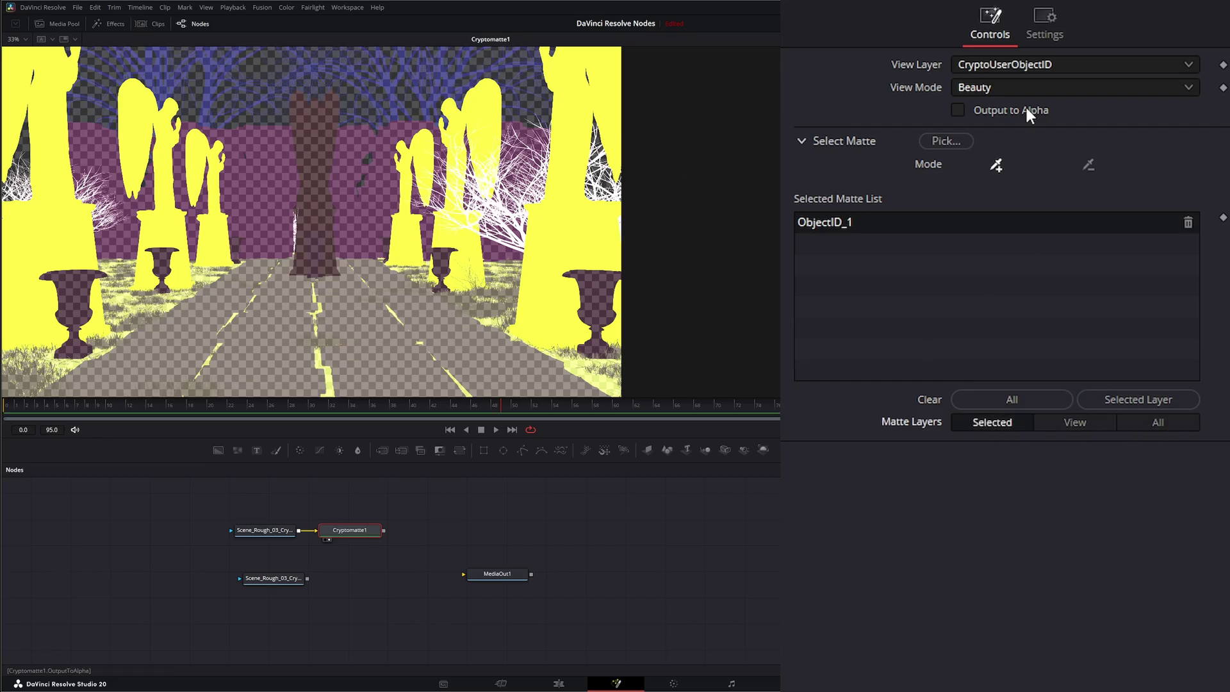
- Move the Cryptomatte node slightly away from its loader and set its view mode to Matte
mouse_move(351, 533)
left_mouse_down()
mouse_move(369, 521)
mouse_move(363, 532)
left_mouse_up()
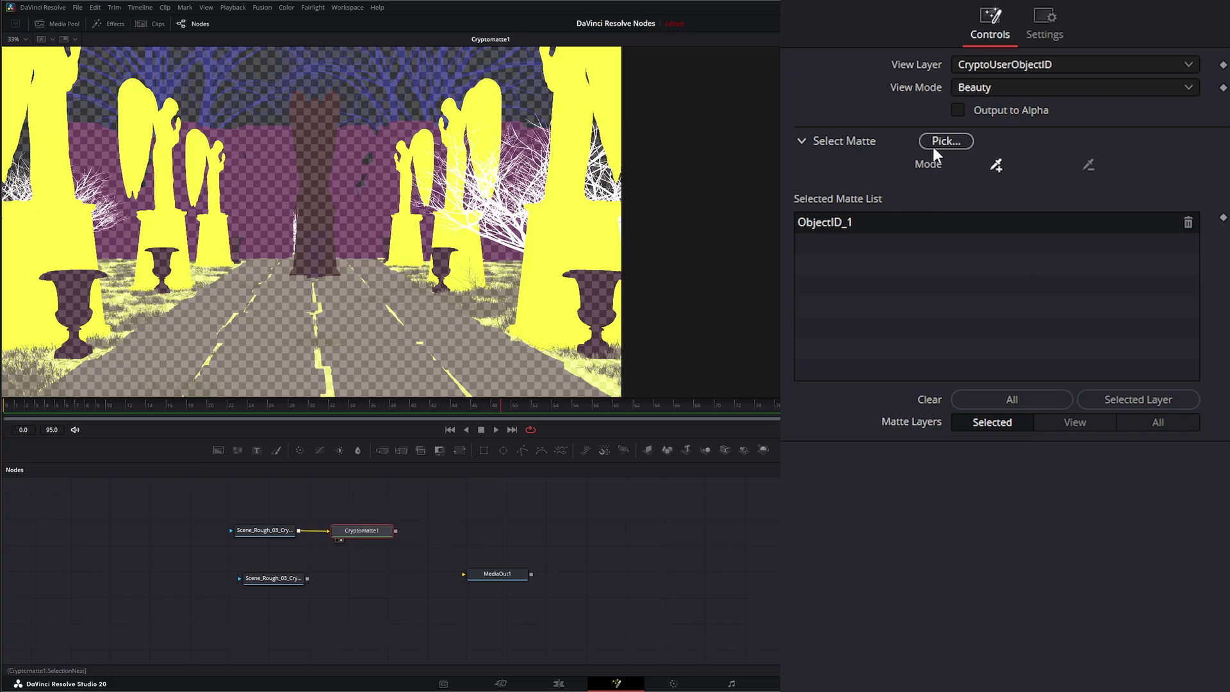
left_click(974, 88)
left_click(1017, 169)
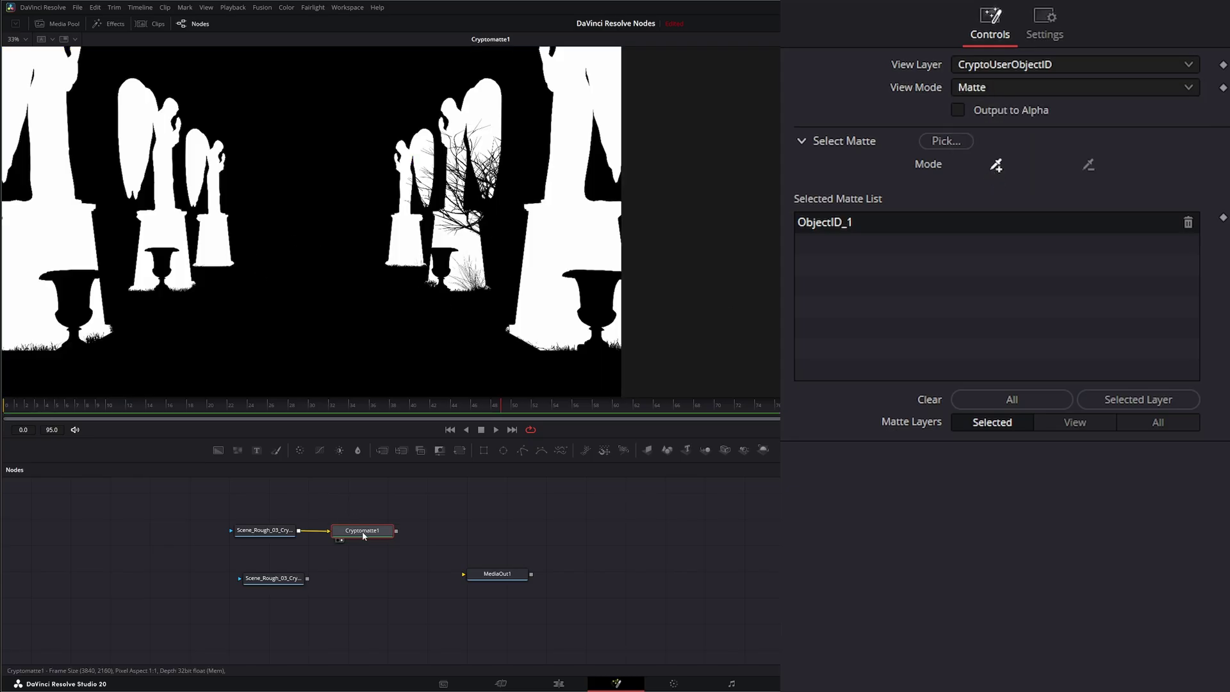
- Check the Cryptomatte node's general settings, and display the main render's loader in the viewer
left_click_drag(363, 531, 365, 531)
left_click(1045, 28)
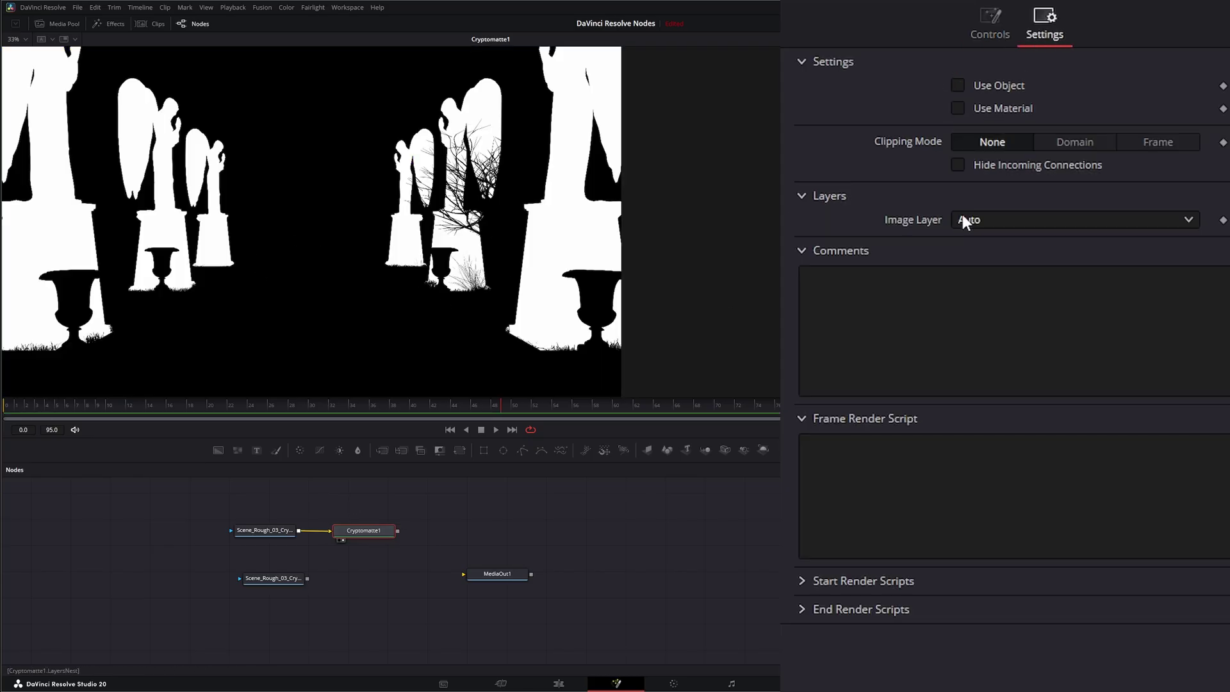
left_click(990, 26)
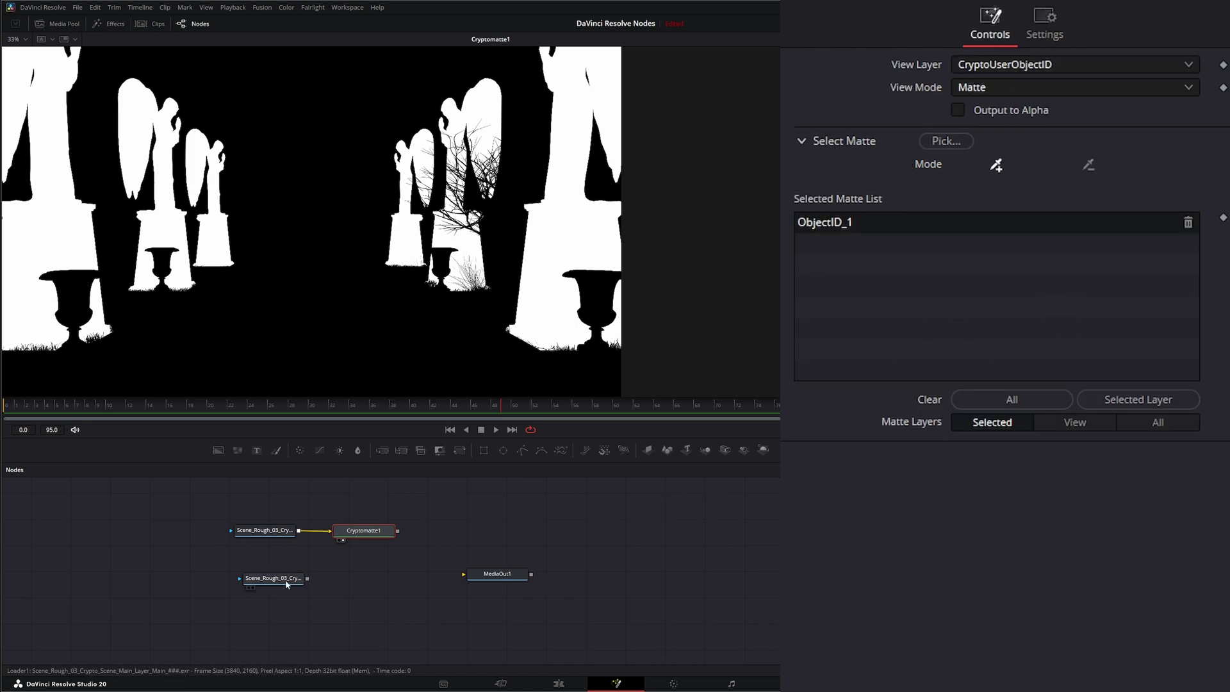
left_click_drag(285, 580, 274, 278)
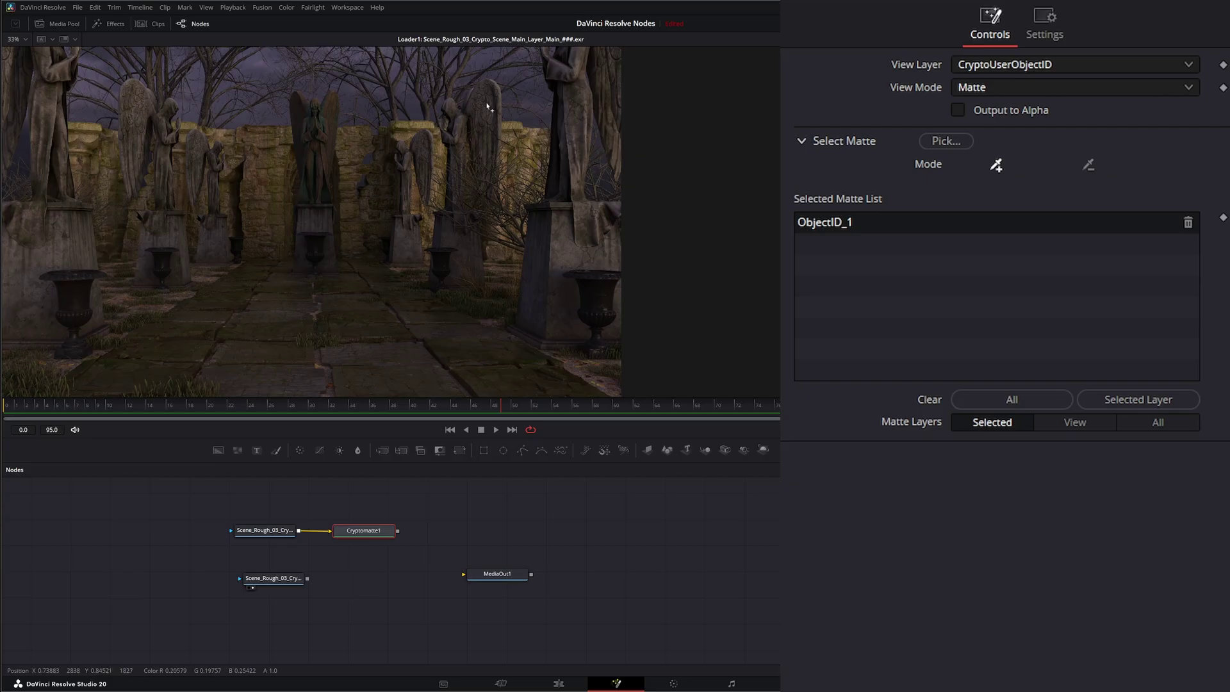
- Add a Merge node and the dark-orange-clouds-SBV-307059181-HD.mp4 clip near the main render's loader, and display the clouds clip in the viewer
left_click_drag(298, 580, 284, 580)
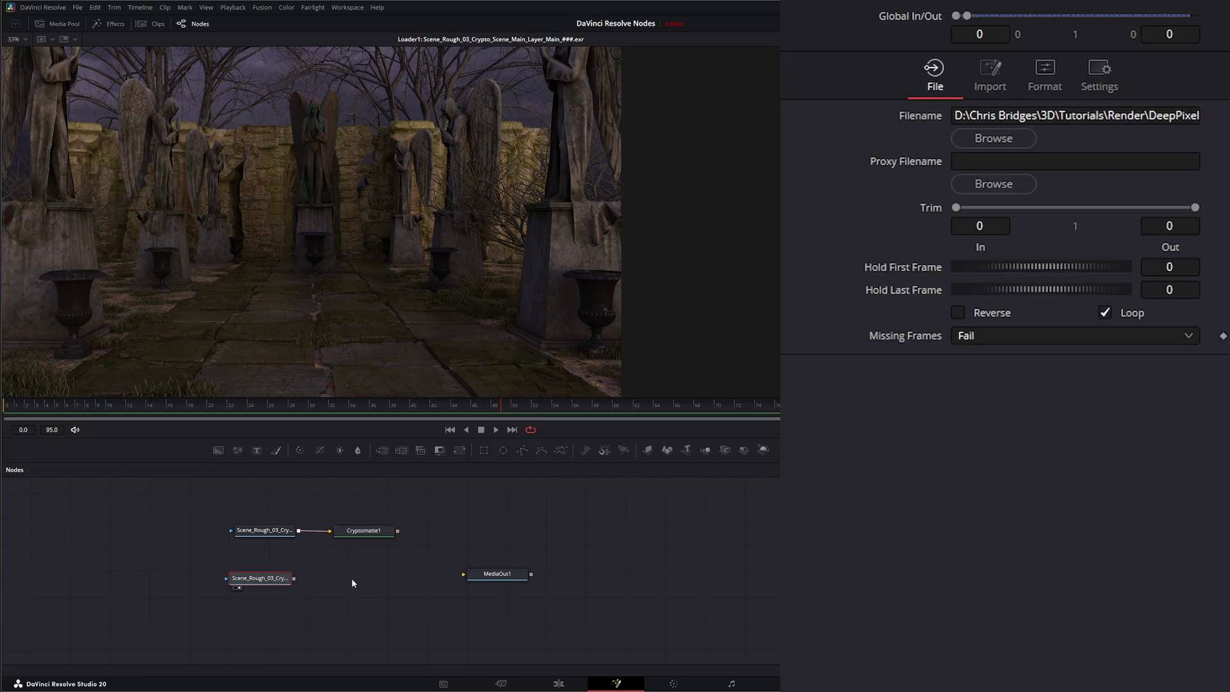
left_click_drag(384, 468, 379, 584)
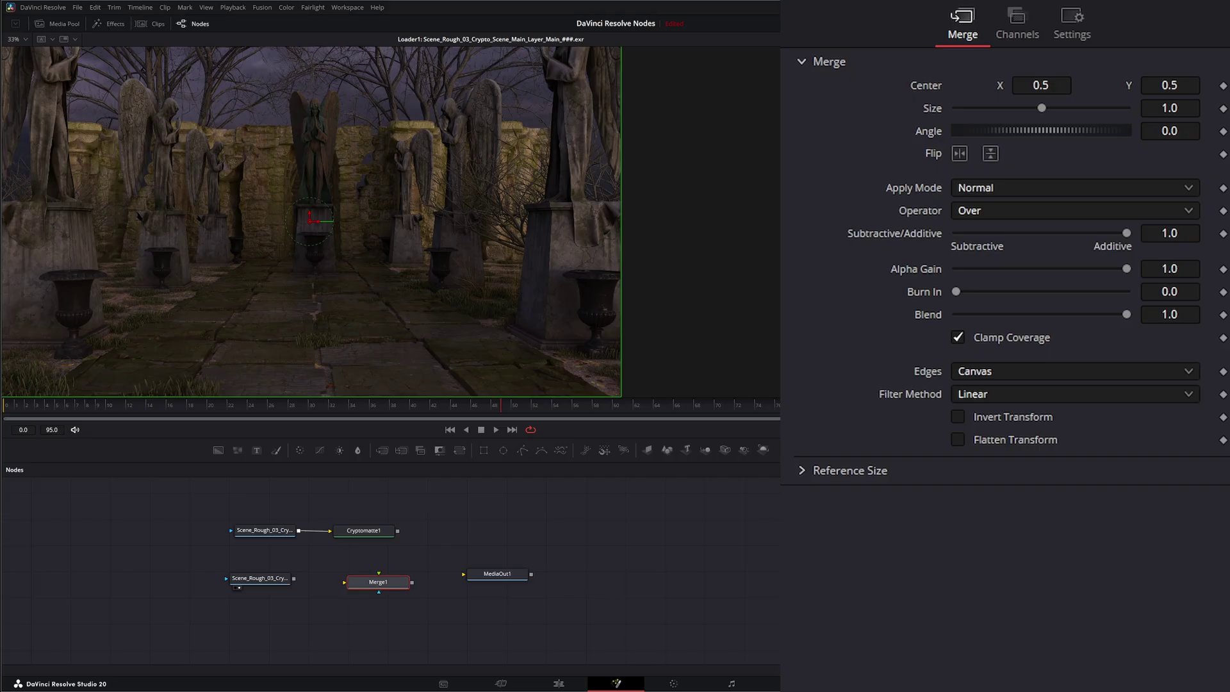
left_click_drag(650, 666, 267, 643)
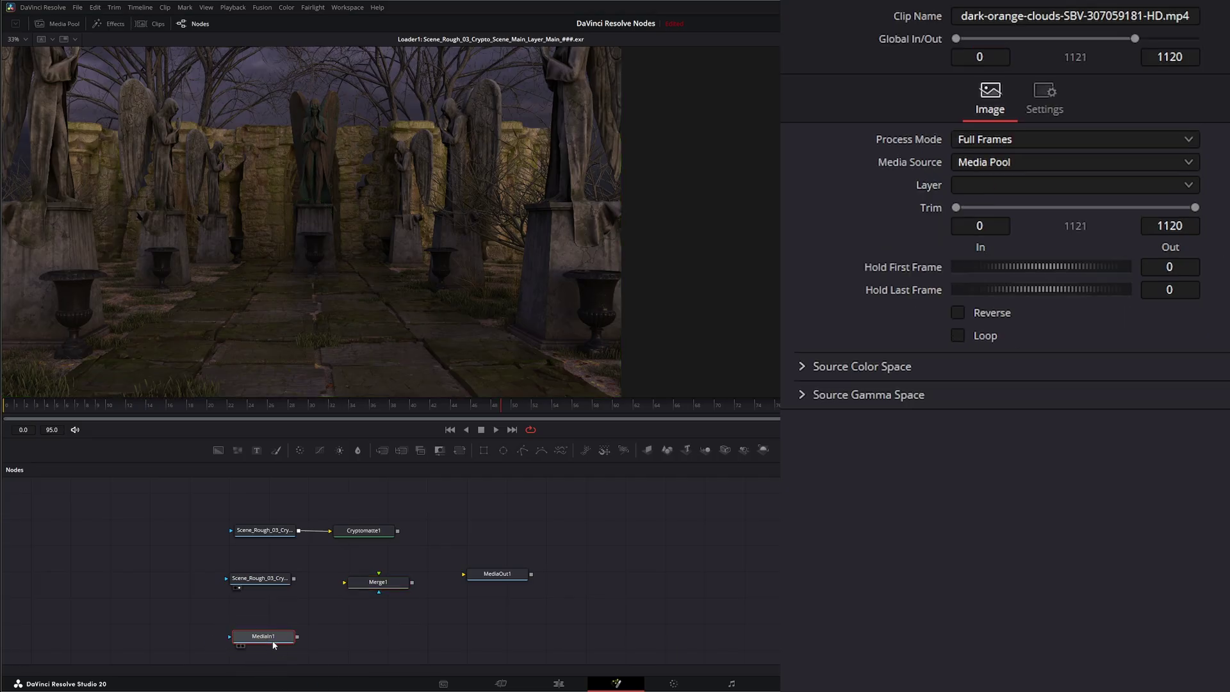
key("1")
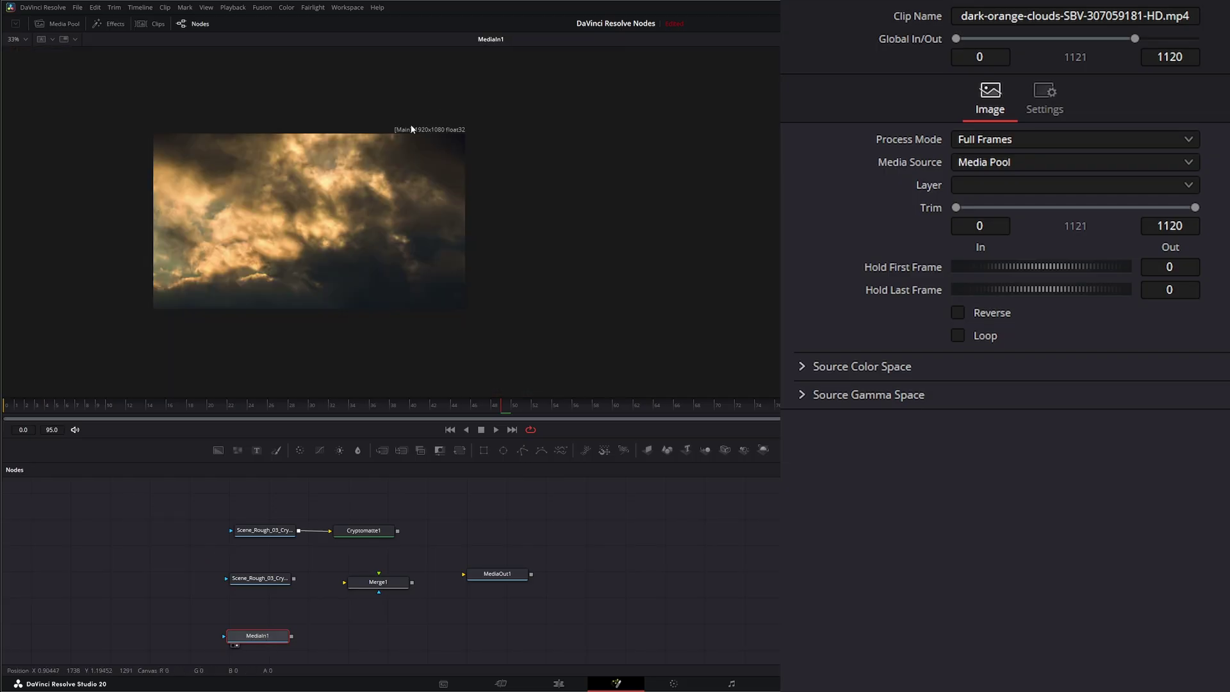
- Scale the clouds clip to 3840 × 2160 with a Resize node and display the resized clouds in the viewer
key("shift+space")
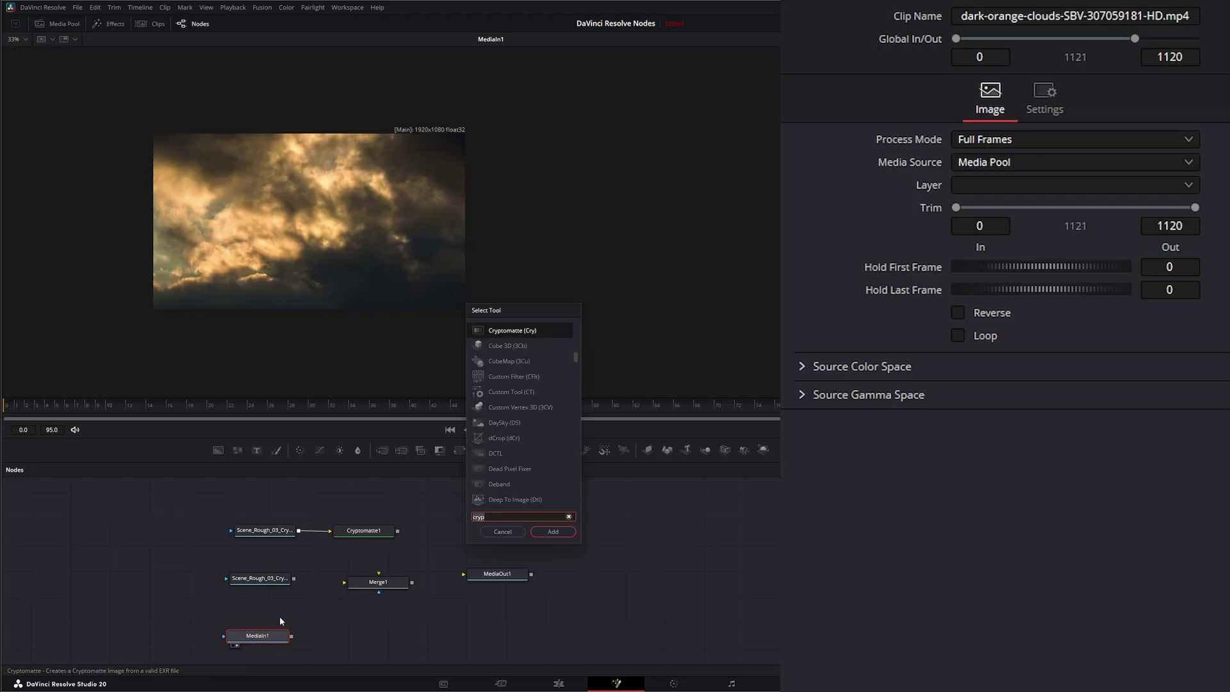
type("resize")
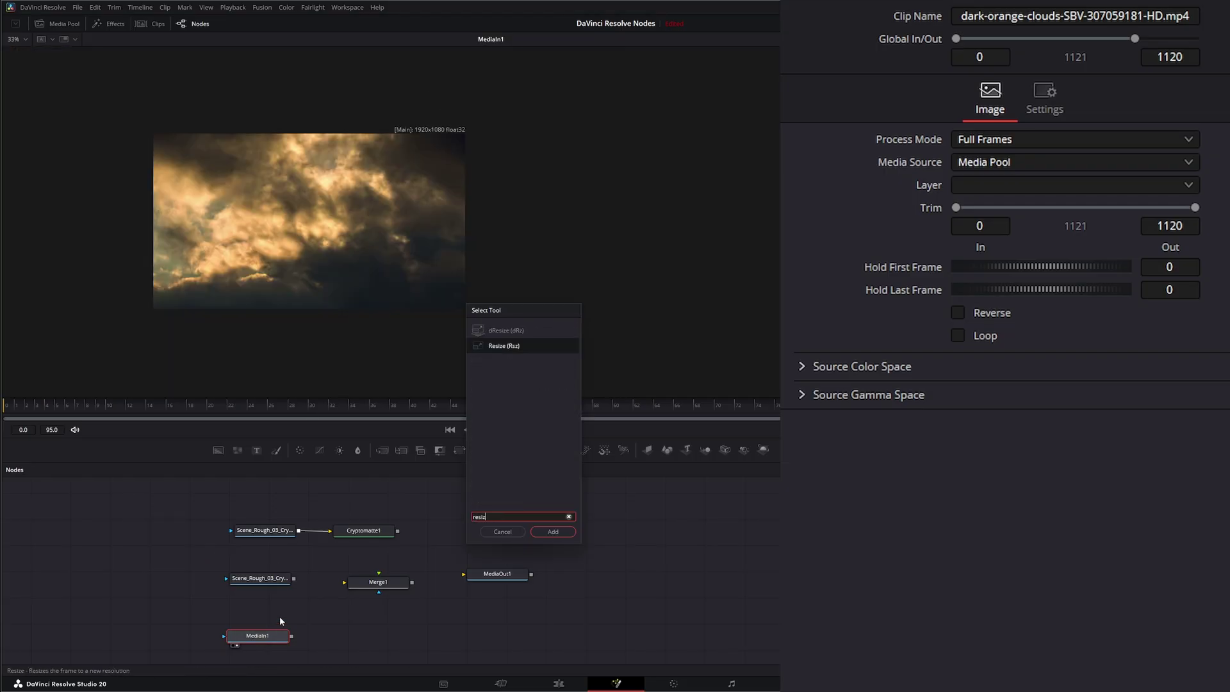
key("Return")
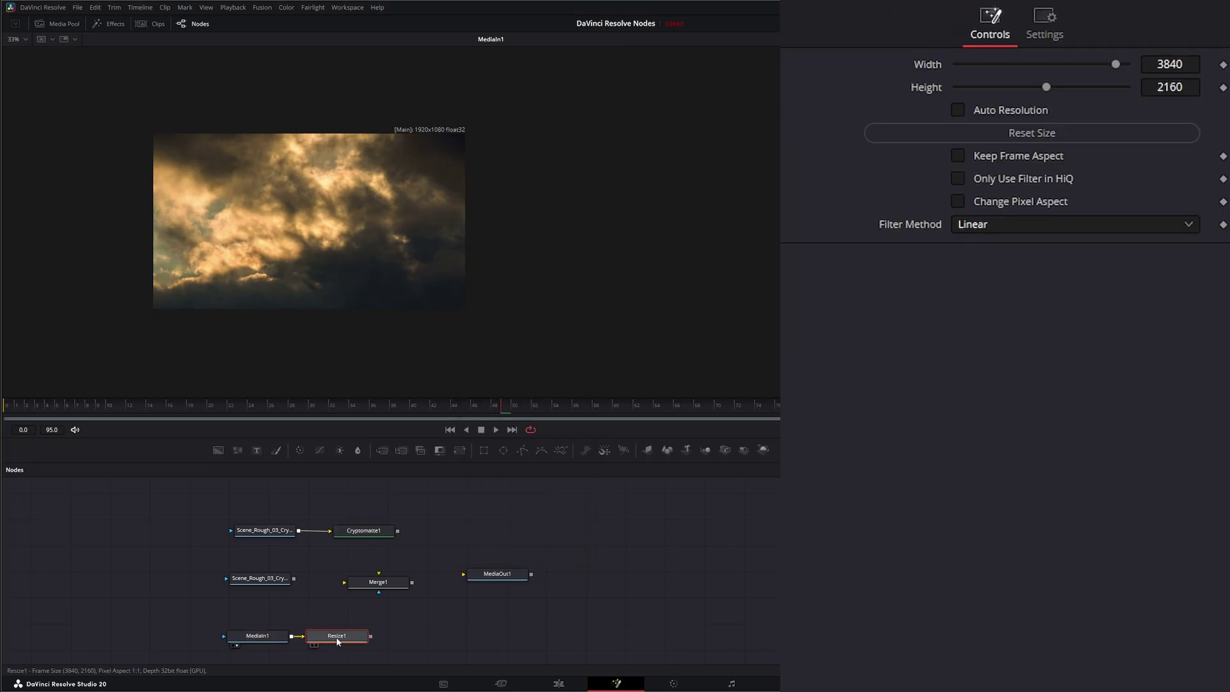
key("1")
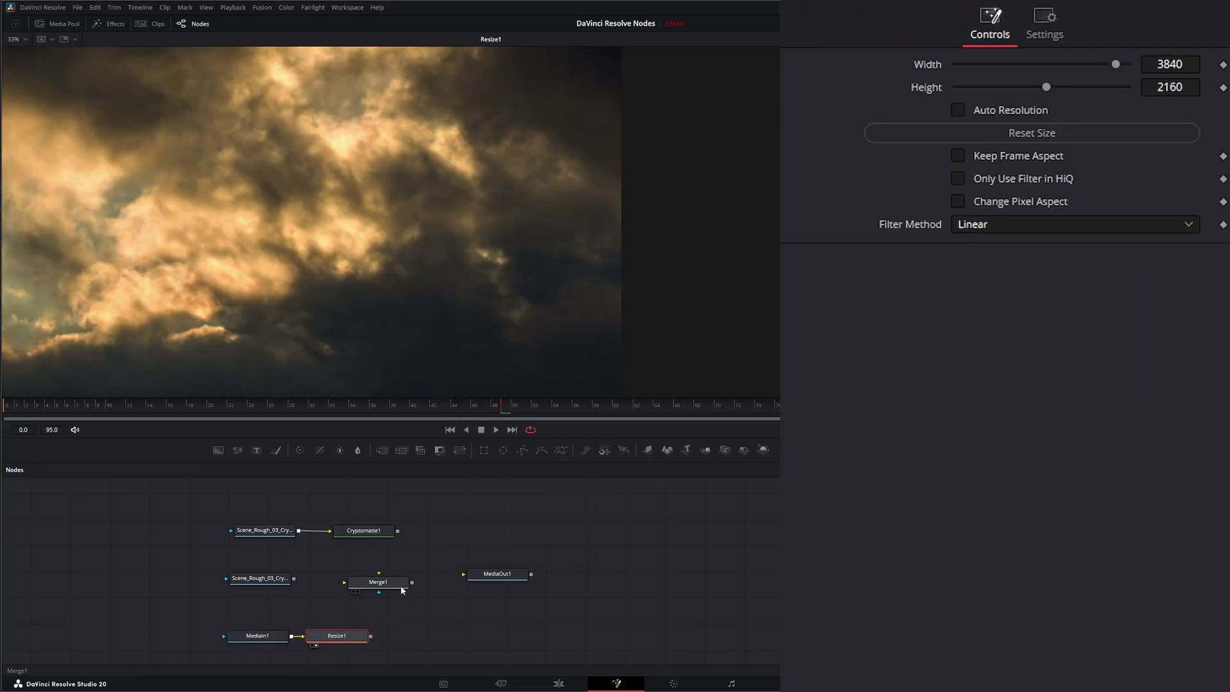
- Connect the resized clouds as Merge1's background and the main render as its foreground, and display Merge1 in the viewer
left_click_drag(371, 636, 378, 593)
left_click_drag(294, 578, 349, 583)
left_click(391, 584)
key("1")
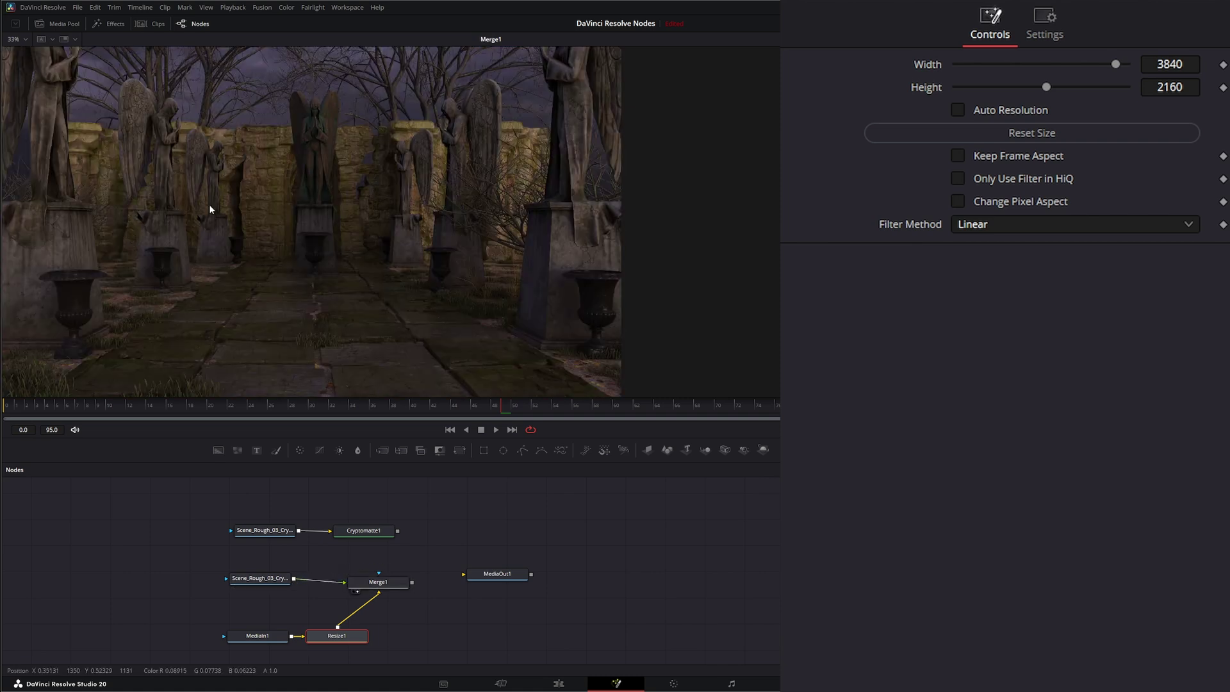
left_click(265, 585)
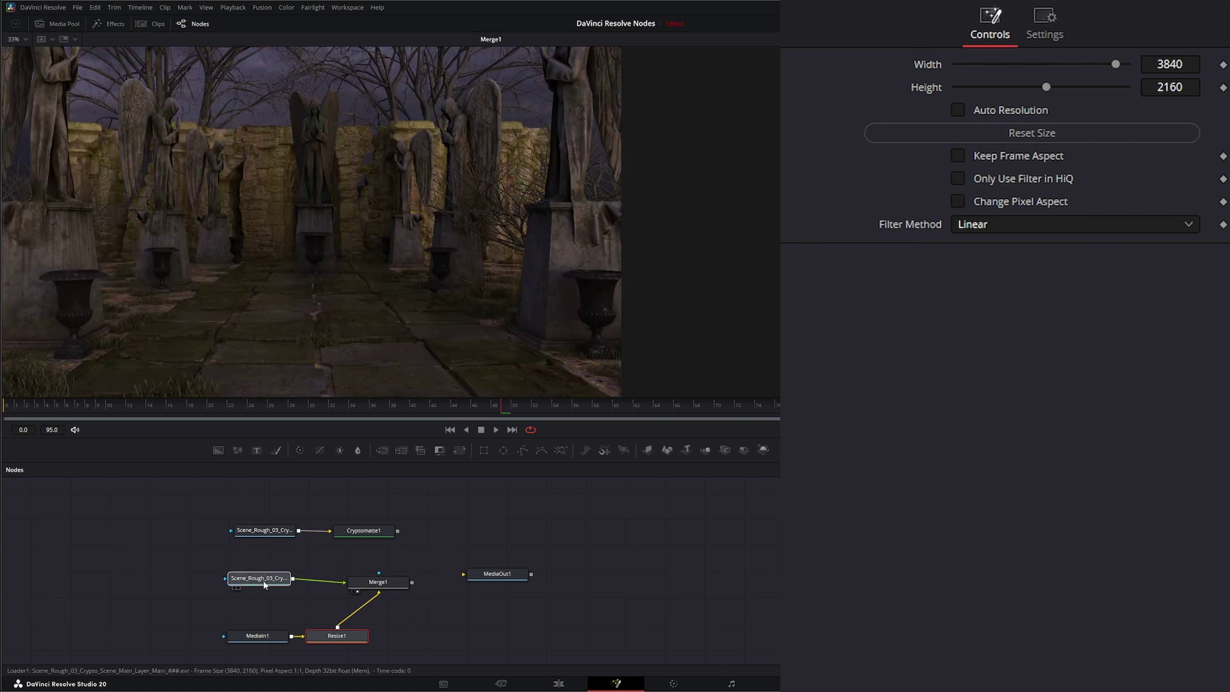
- Display the Cryptomatte node in the viewer and set its view mode to Beauty
left_click(363, 531)
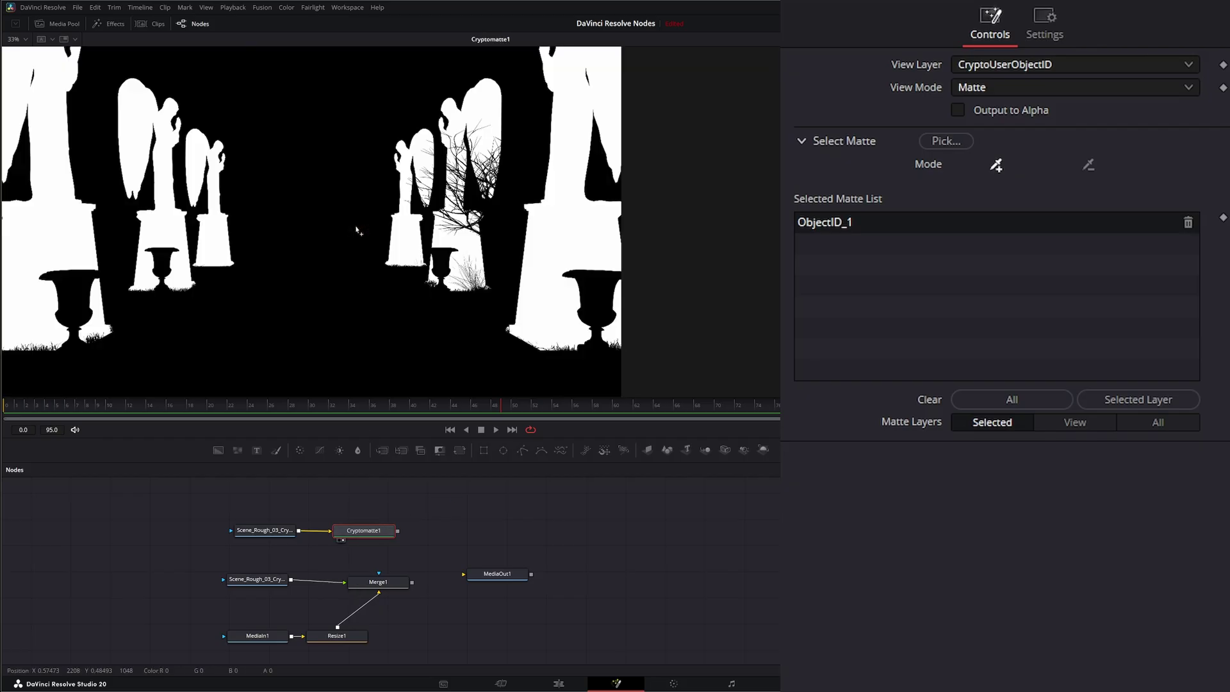
key("1")
left_click(978, 86)
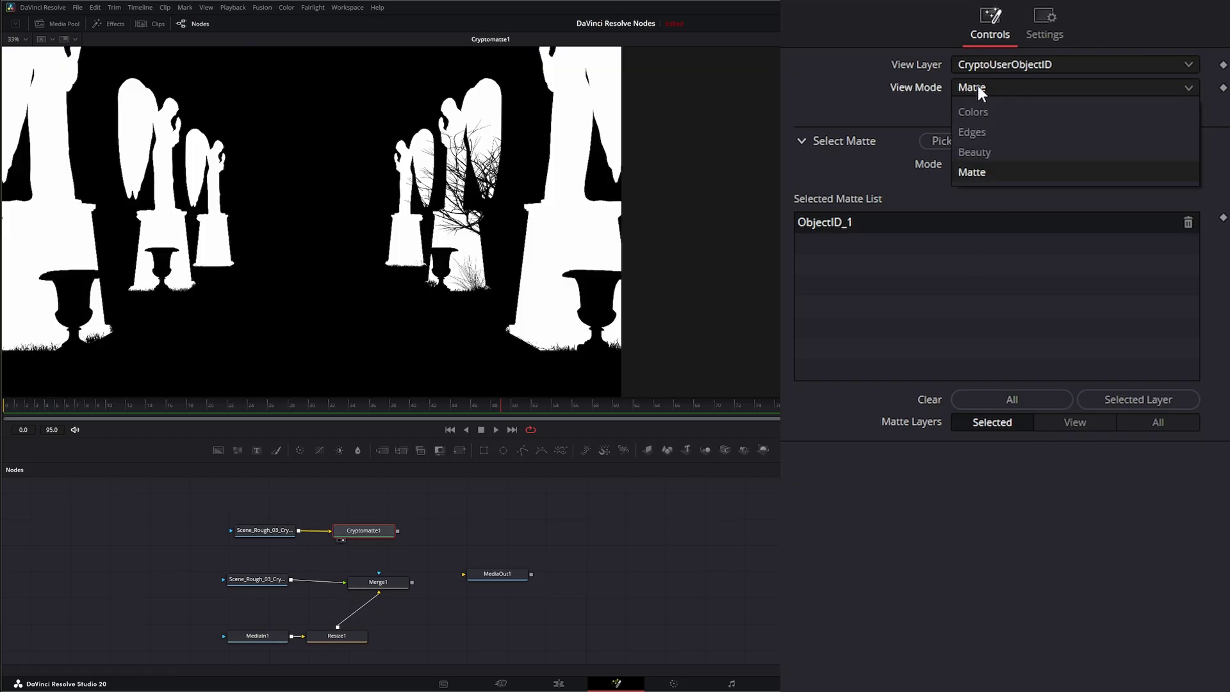
left_click(1002, 146)
- Pick every matte from ObjectID_0 to ObjectID_8 for the Cryptomatte node, leaving out the background
left_click(948, 142)
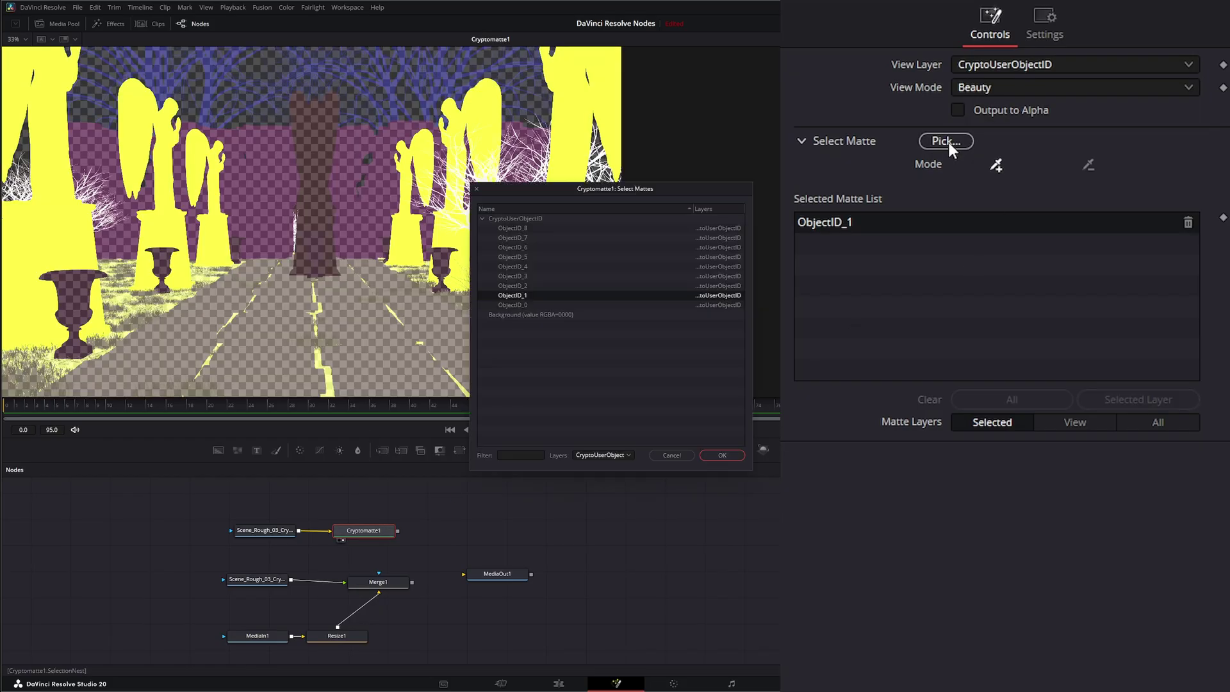
left_click(516, 229)
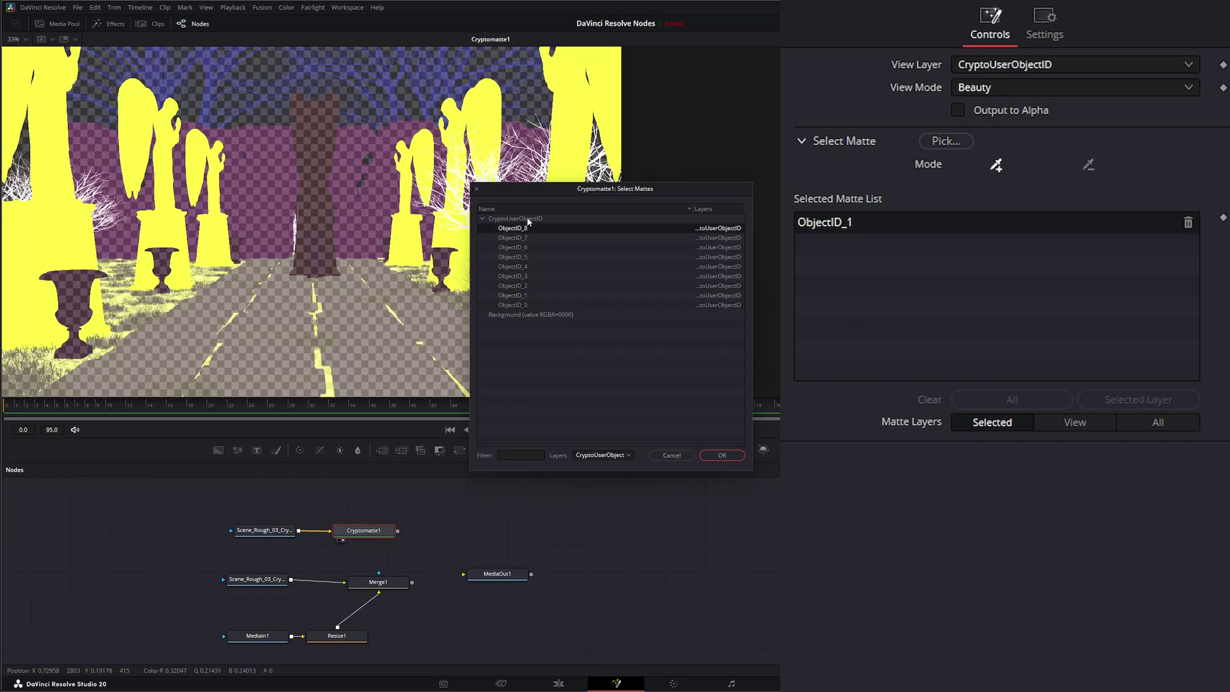
left_click(513, 305, "shift")
left_click(723, 456)
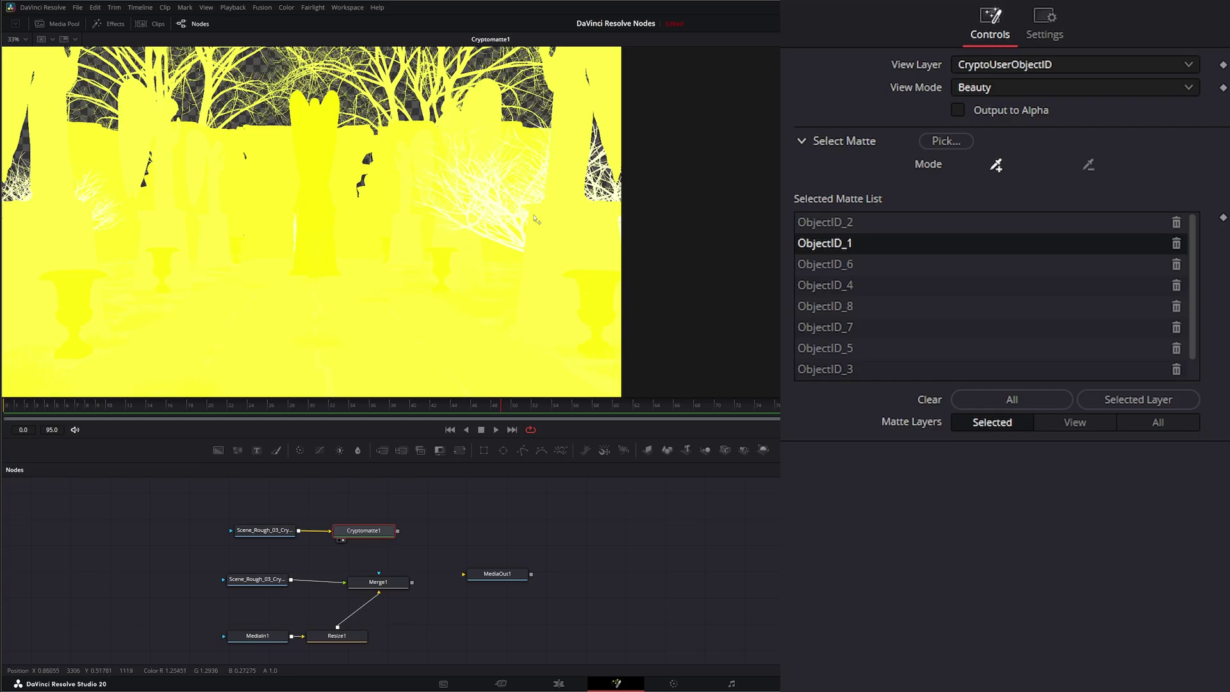
- Use the Cryptomatte output as Merge1's effect mask and play the composite with Merge1 in the viewer
left_click_drag(389, 587, 362, 314)
left_click_drag(398, 532, 378, 573)
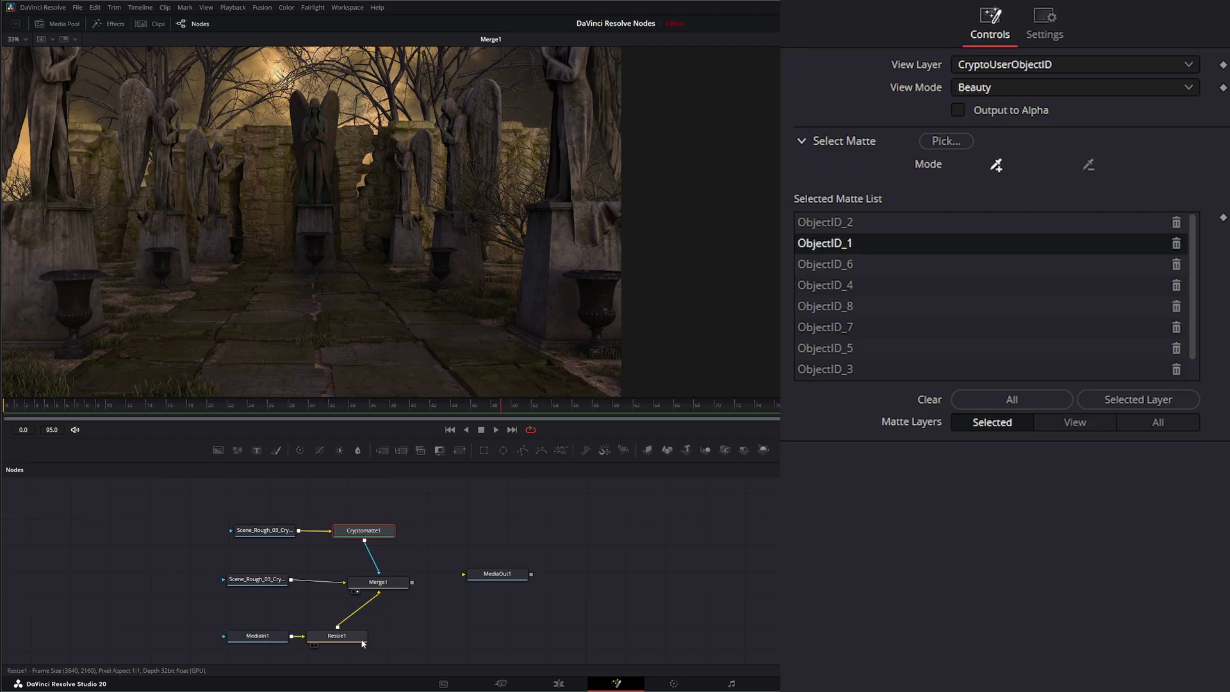
left_click(375, 582)
left_click(369, 531)
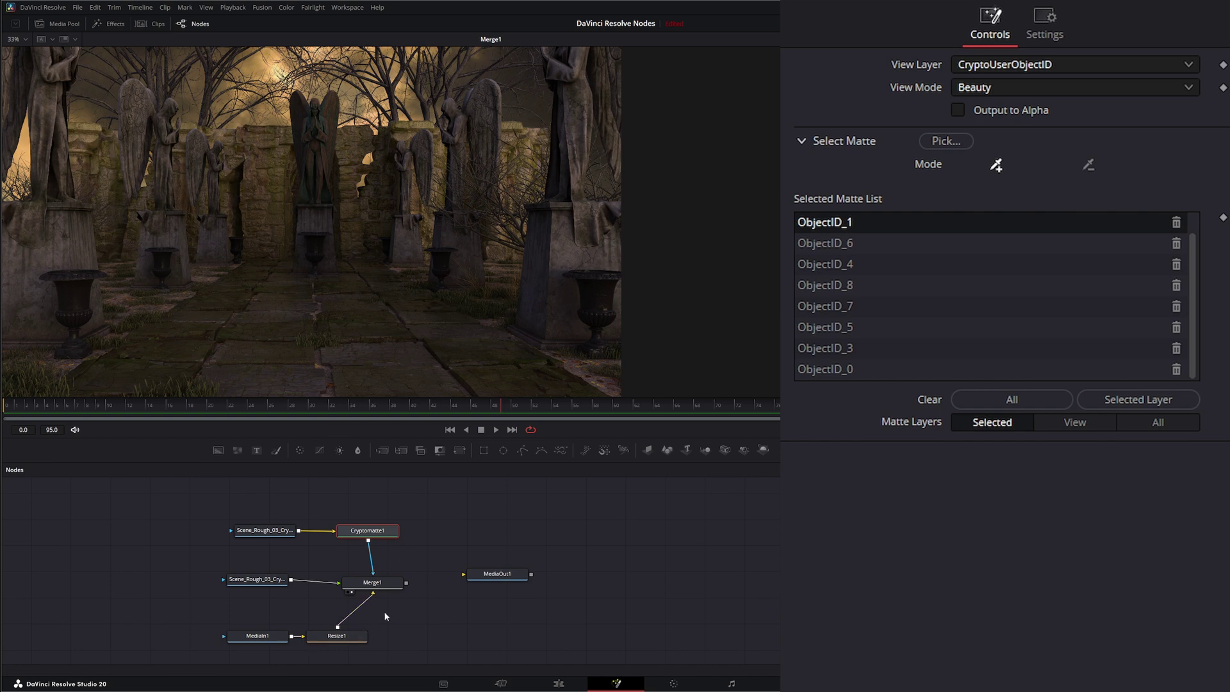
left_click(496, 430)
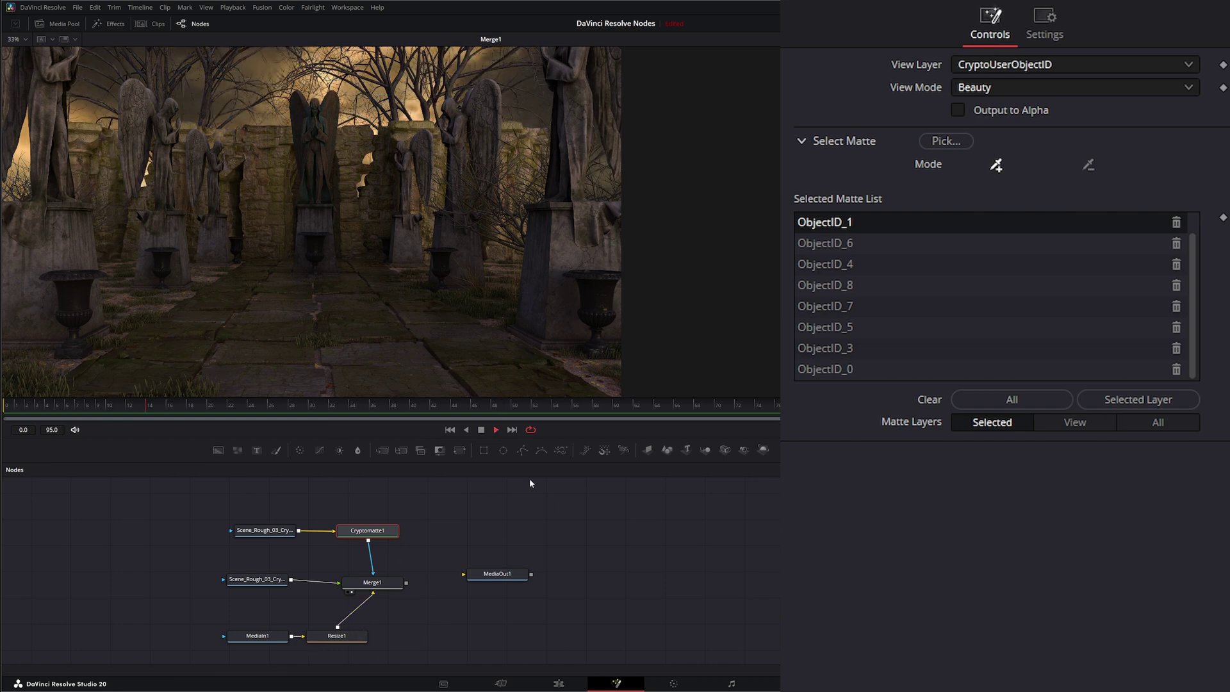
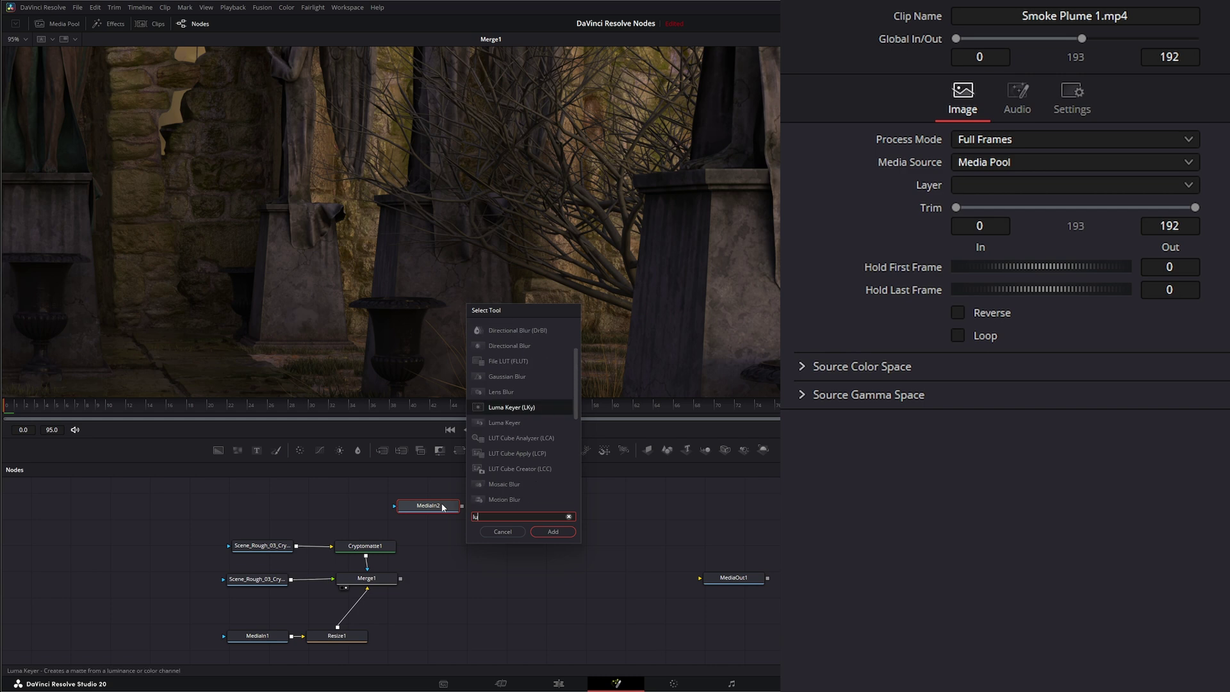
- Key the smoke plume clip with a Luma Keyer, merge it over Merge1's output with a new Merge node, and display the result
type("luma")
key("Return")
left_click_drag(382, 449, 523, 576)
left_click_drag(401, 580, 517, 581)
left_click_drag(541, 506, 532, 580)
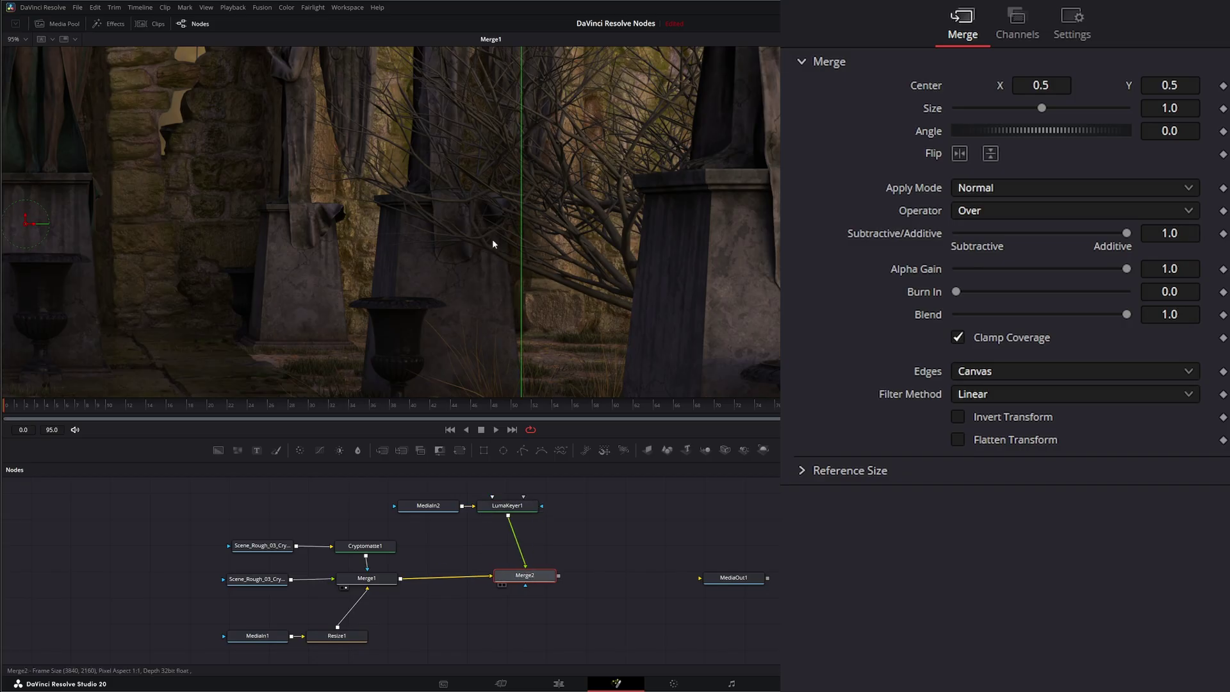
key("1")
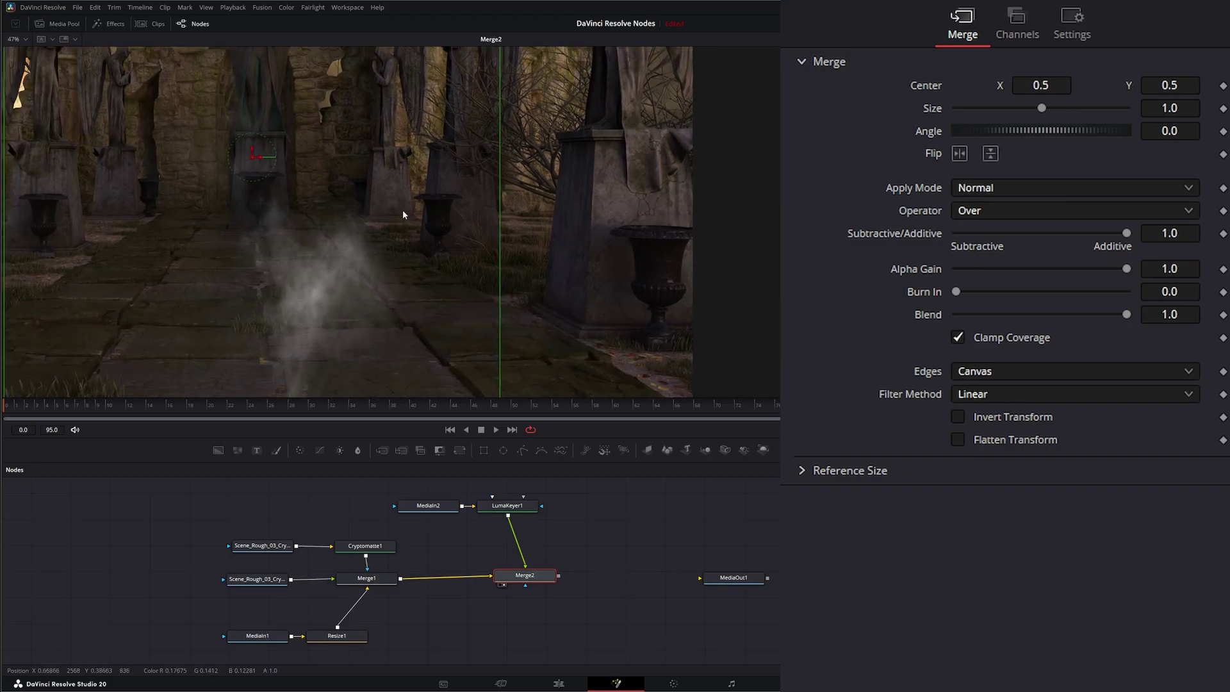
- Move the smoke higher in Merge2 and scale it to 0.401 with a Transform node after the Luma Keyer
left_click_drag(404, 215, 428, 246)
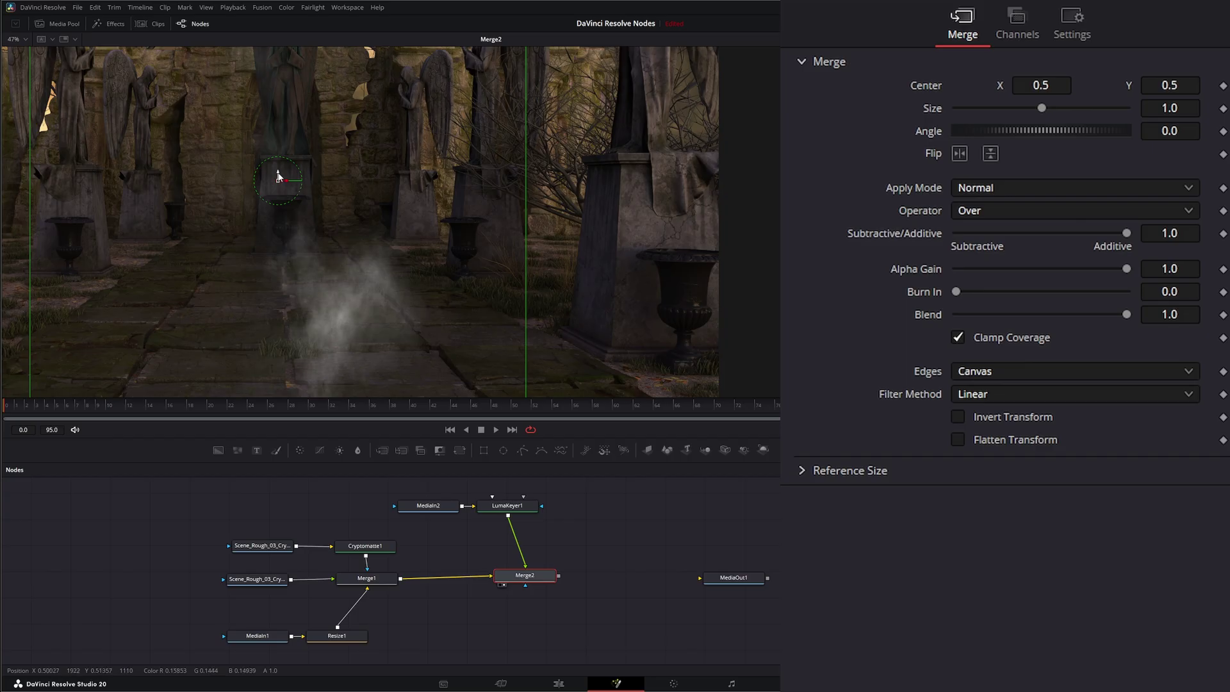
left_click_drag(279, 177, 294, 40)
left_click(514, 511)
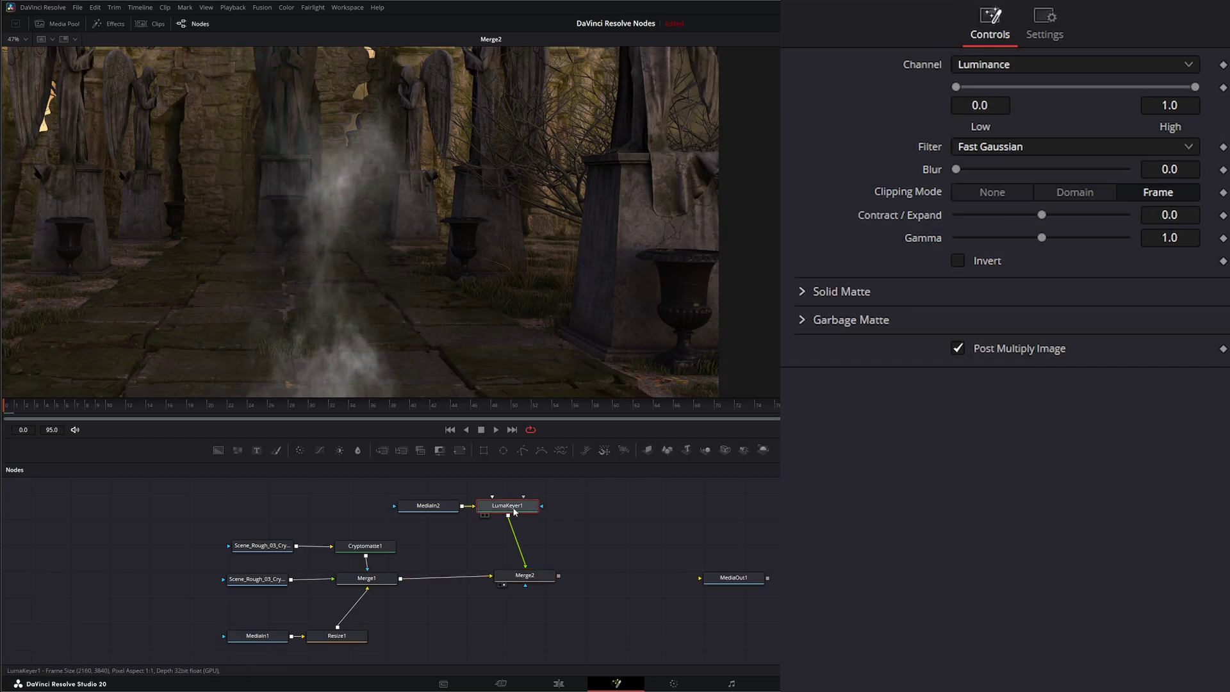
key("shift+space")
type("lum")
key("BackSpace")
key("BackSpace")
key("BackSpace")
type("trans")
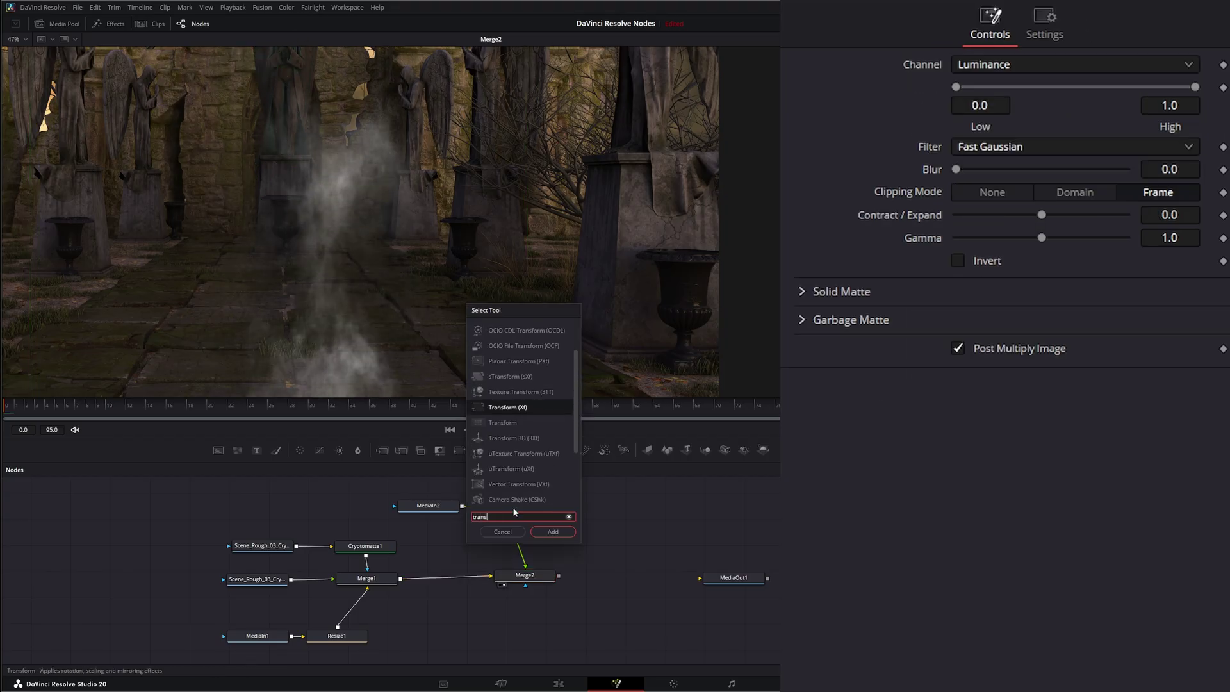
key("Return")
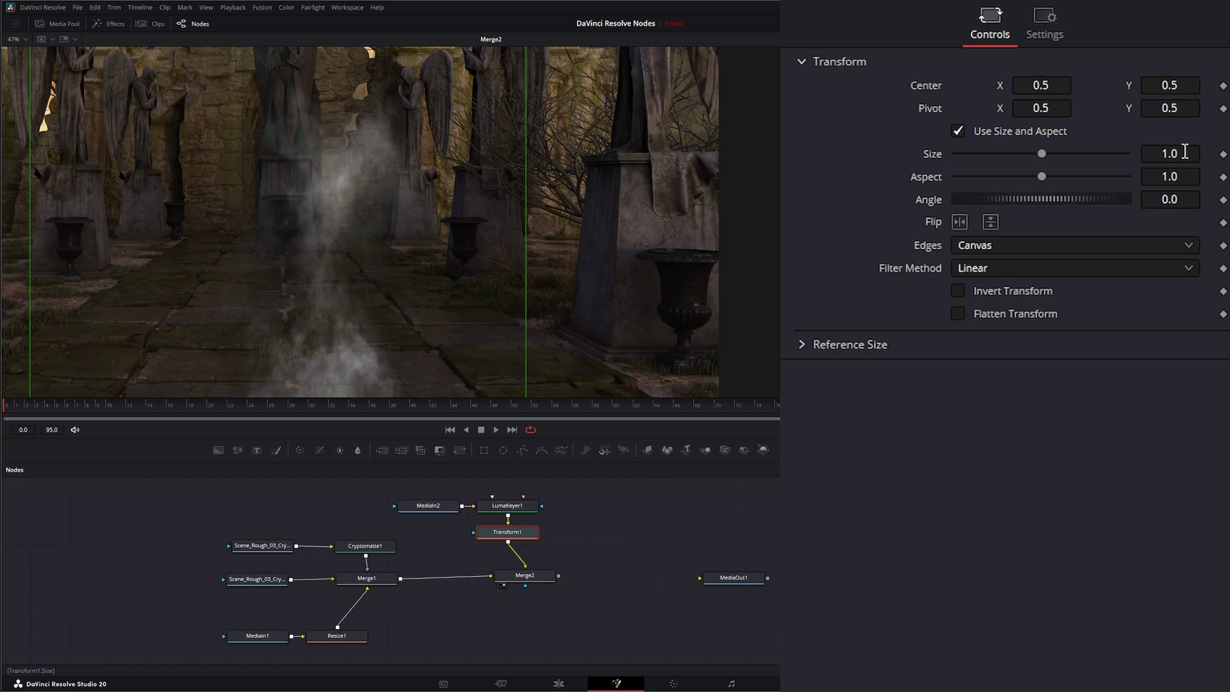
left_click_drag(1185, 152, 1096, 151)
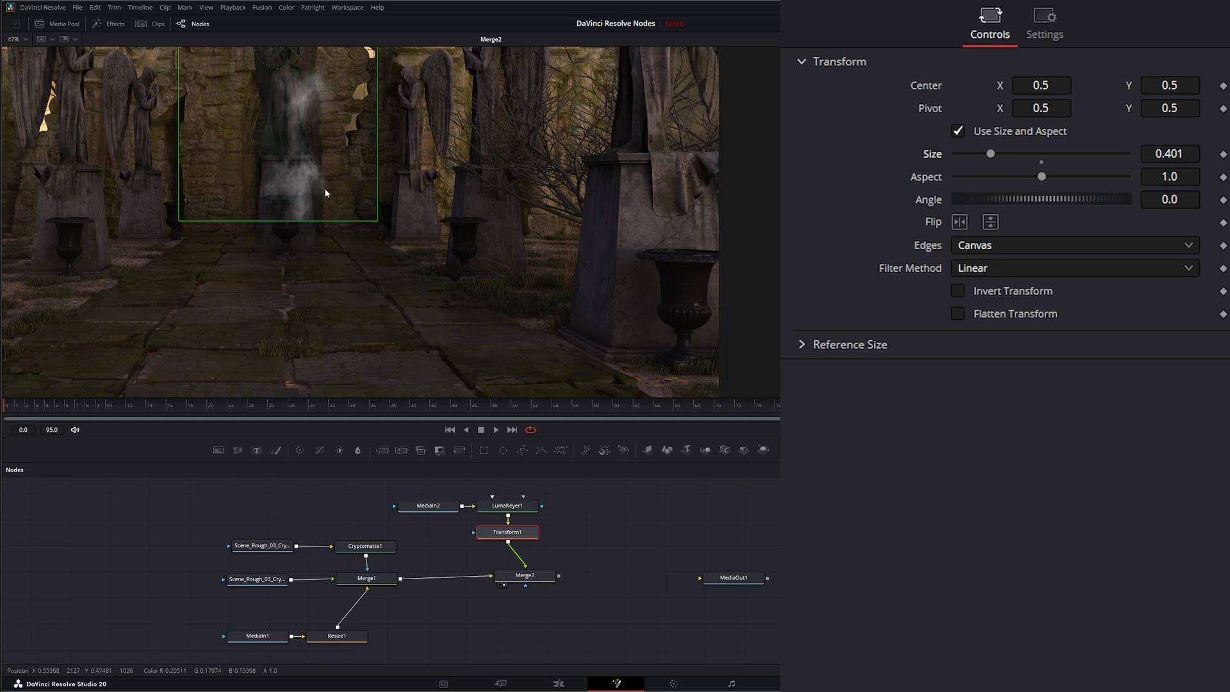
- Move the smoke to about 0.678, 0.522, beside the rear angel statue on the right, and play the composite
left_click_drag(324, 187, 346, 255)
left_click_drag(299, 112, 388, 94)
scroll(401, 248, "up", 3)
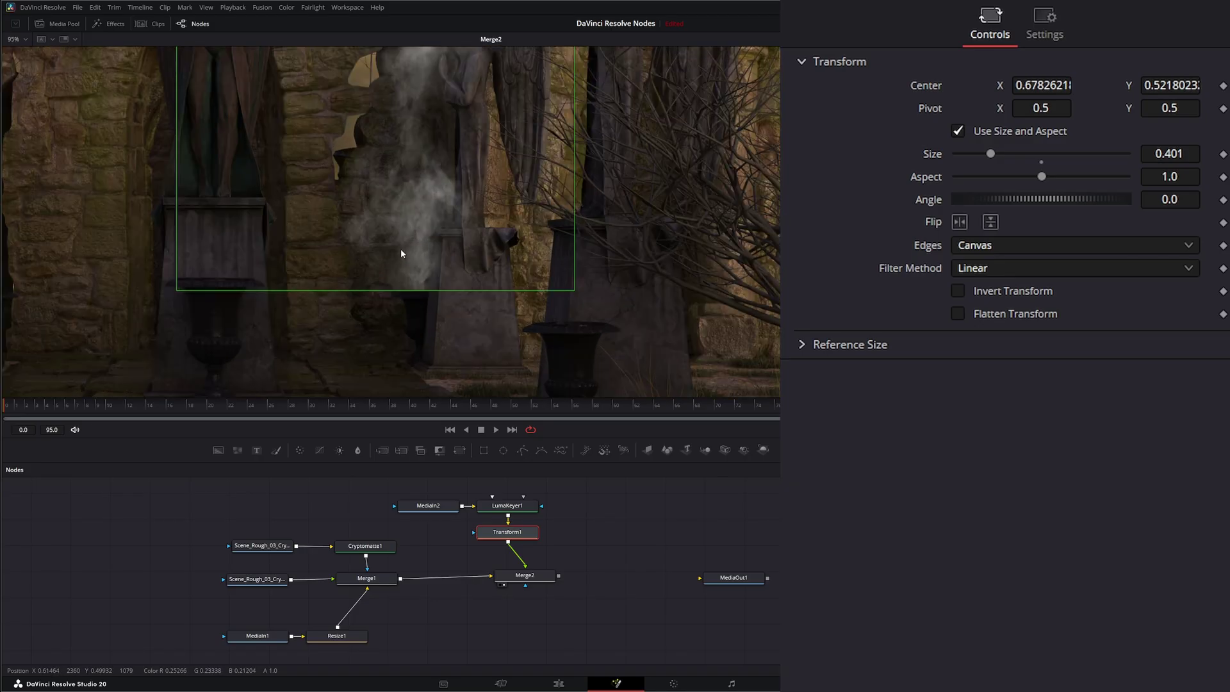
left_click(426, 289)
left_click(497, 430)
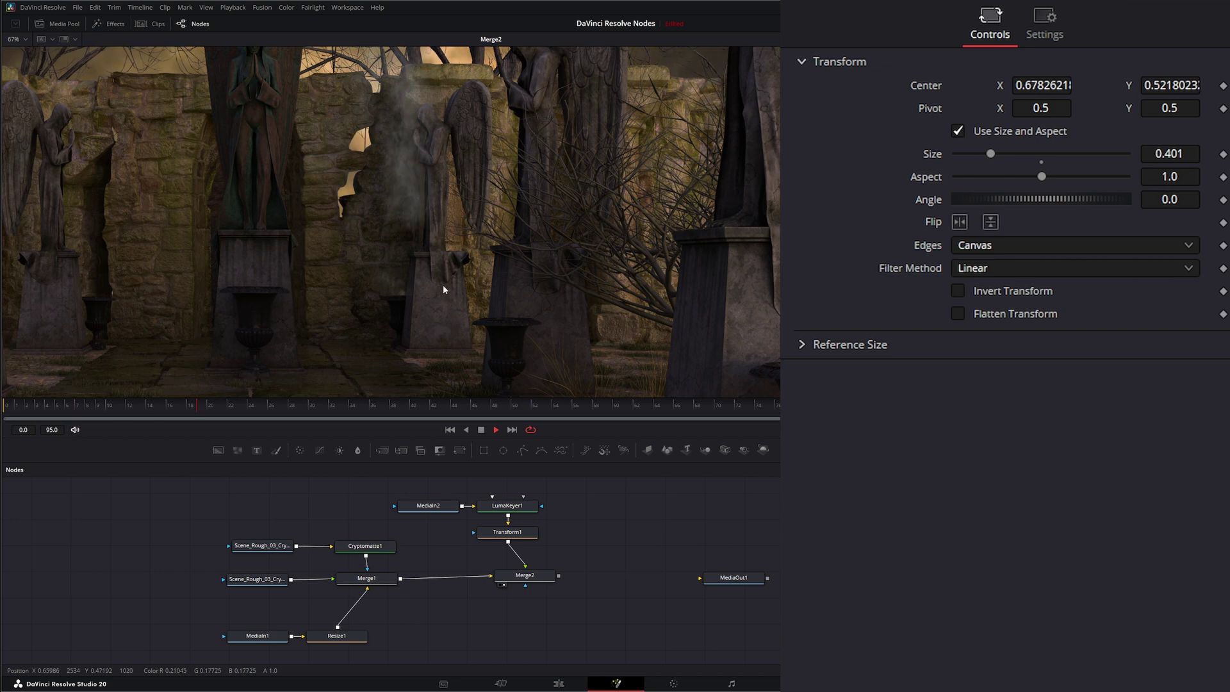
scroll(443, 284, "down", 3)
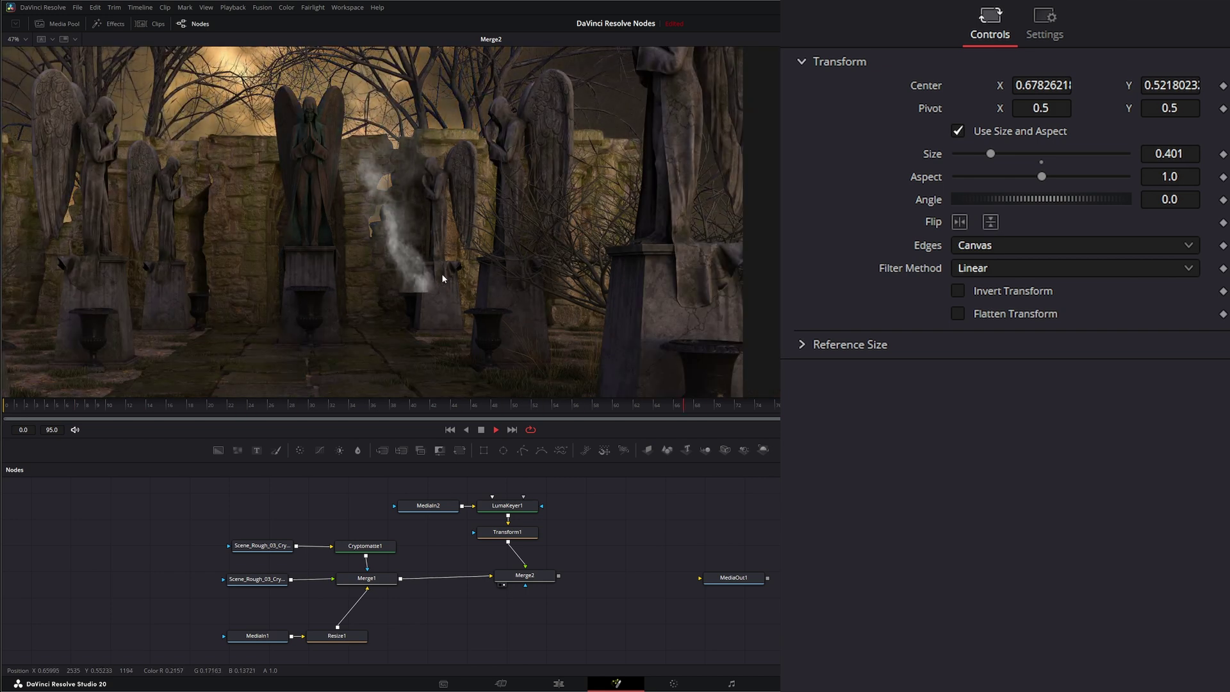
scroll(416, 306, "up", 3)
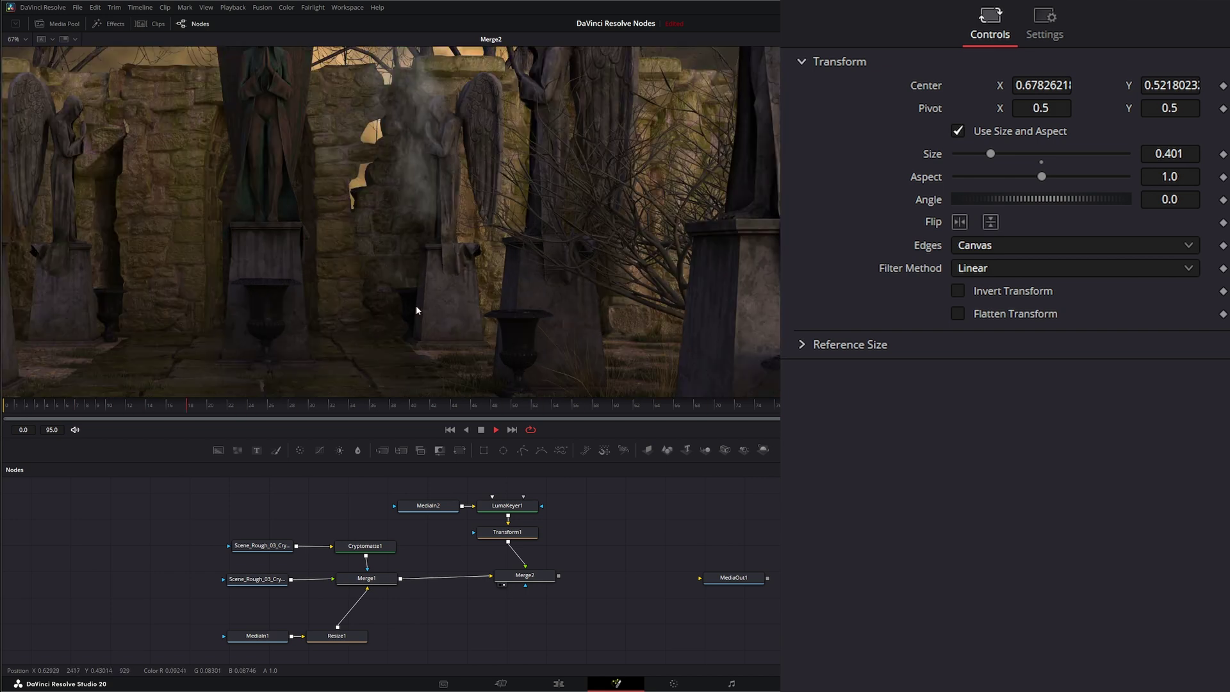
- Reduce the smoke's Transform size to 0.31 and shift its center to about 0.702, 0.477 so it rises beside the rear right angel
left_click(508, 531)
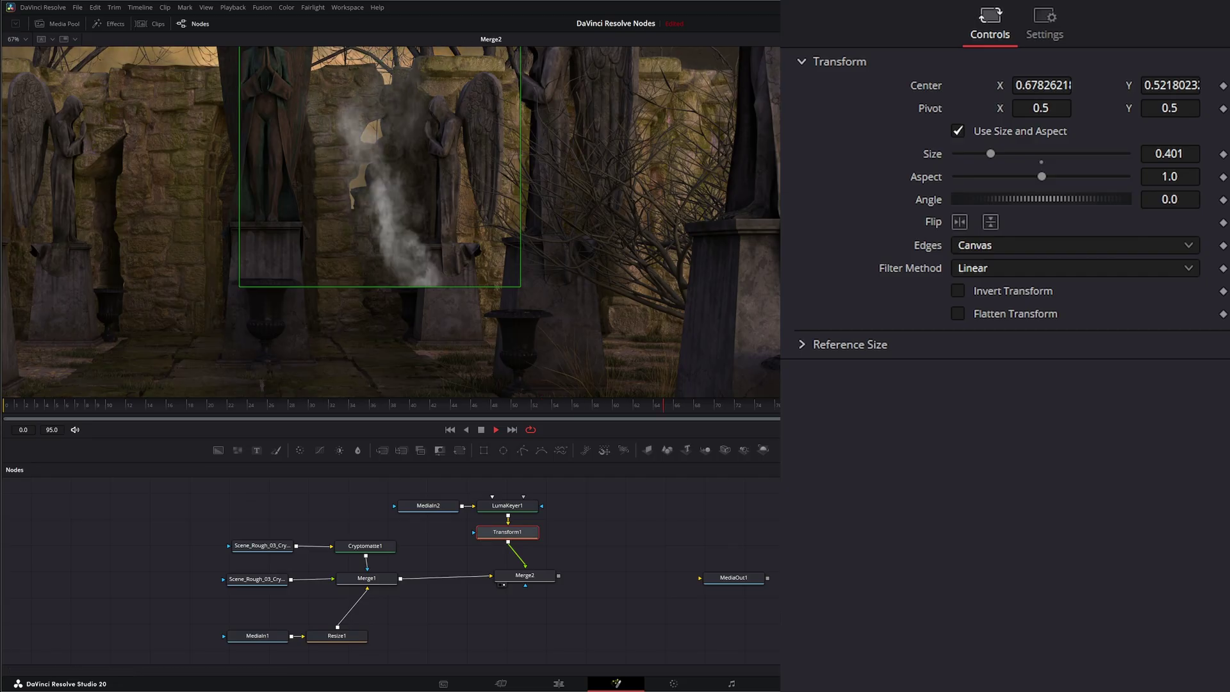
left_click_drag(1190, 149, 1131, 149)
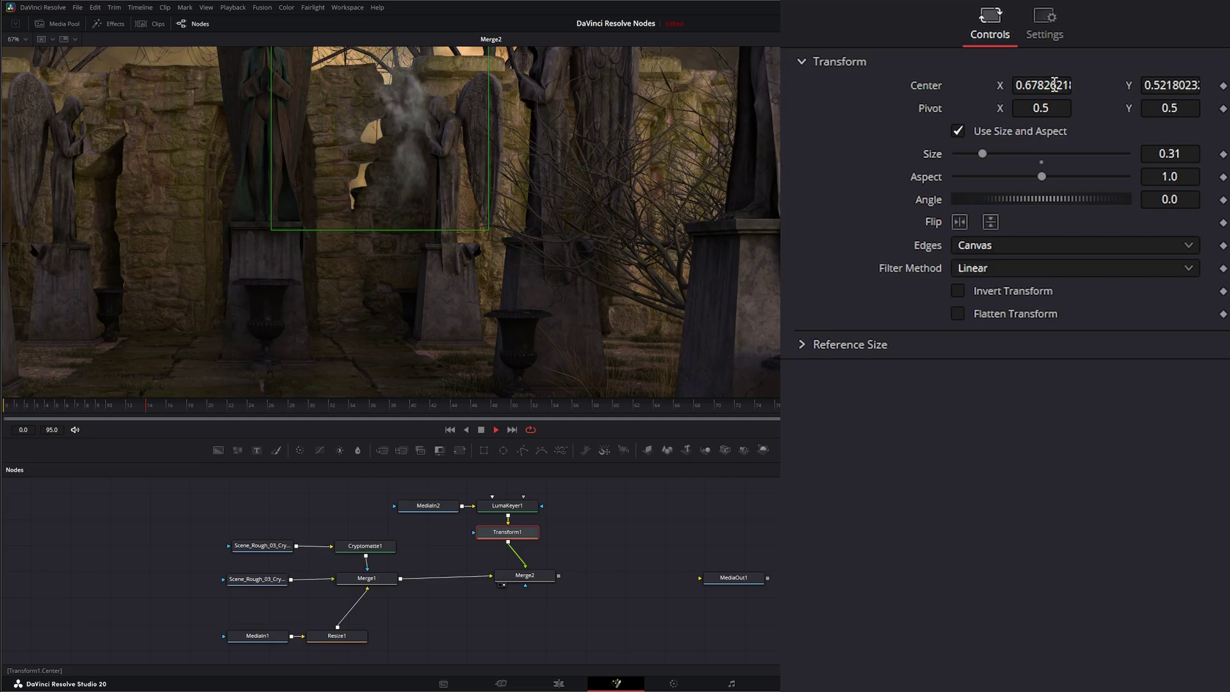
left_click_drag(1041, 85, 1063, 85)
mouse_move(1161, 85)
left_mouse_down()
mouse_move(1147, 85)
mouse_move(1164, 82)
left_mouse_up()
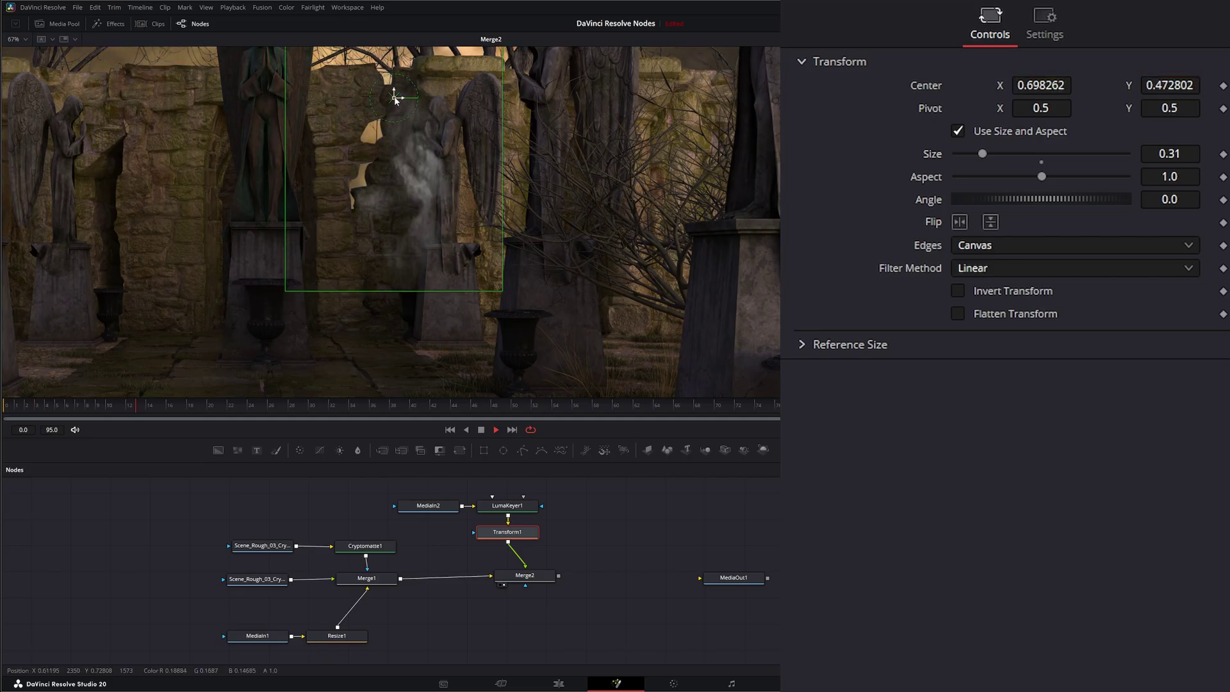
left_click_drag(396, 96, 397, 95)
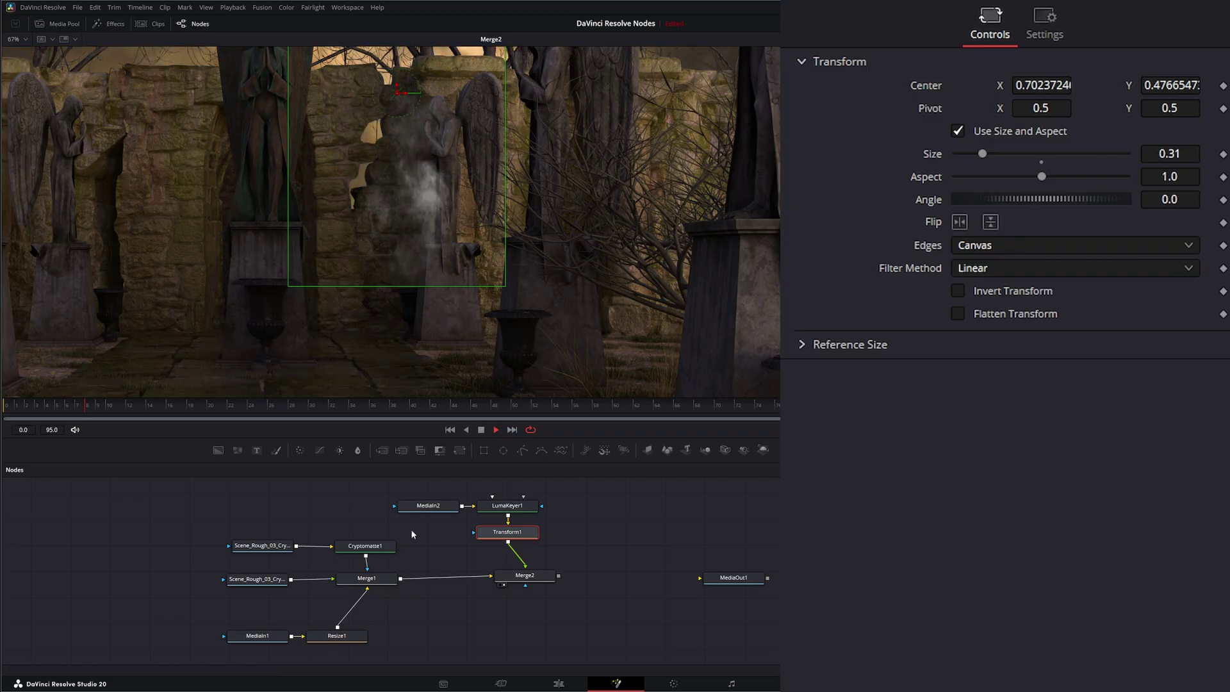
left_click(456, 534)
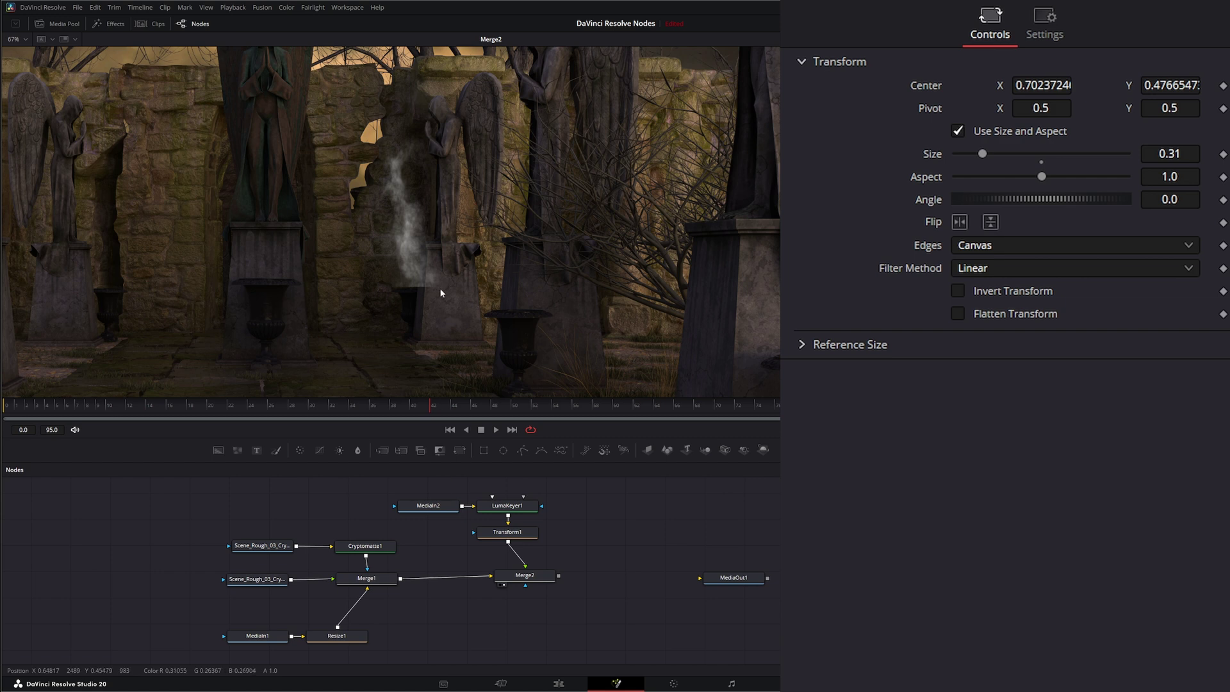
- Duplicate the Cryptomatte1 node, feed it from the Cryptomatte render, and replace its matte list with only the angel statues' ObjectID_1
left_click(372, 549)
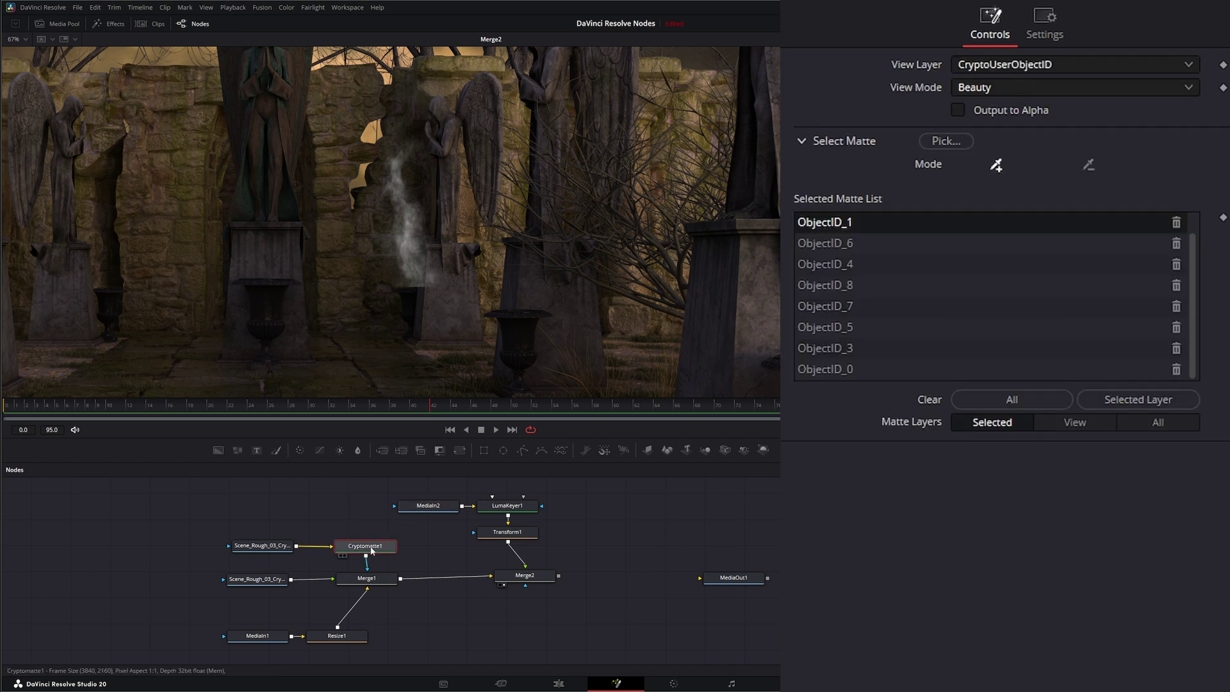
key("ctrl+v")
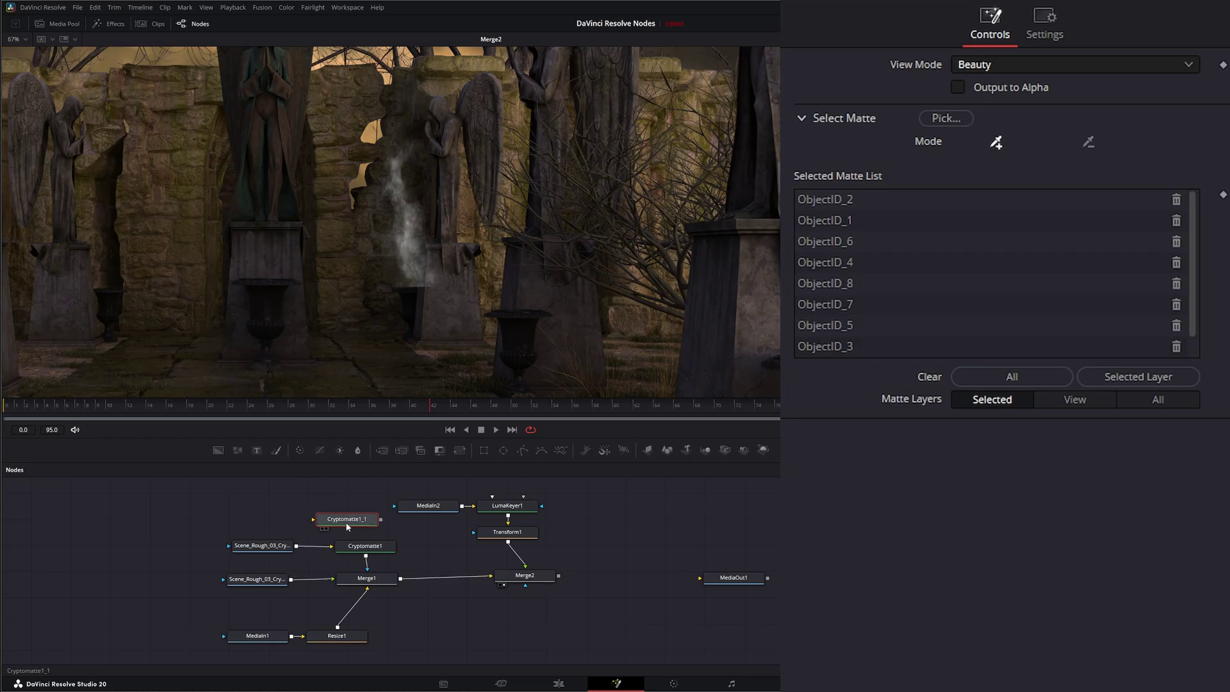
left_click_drag(348, 527, 366, 524)
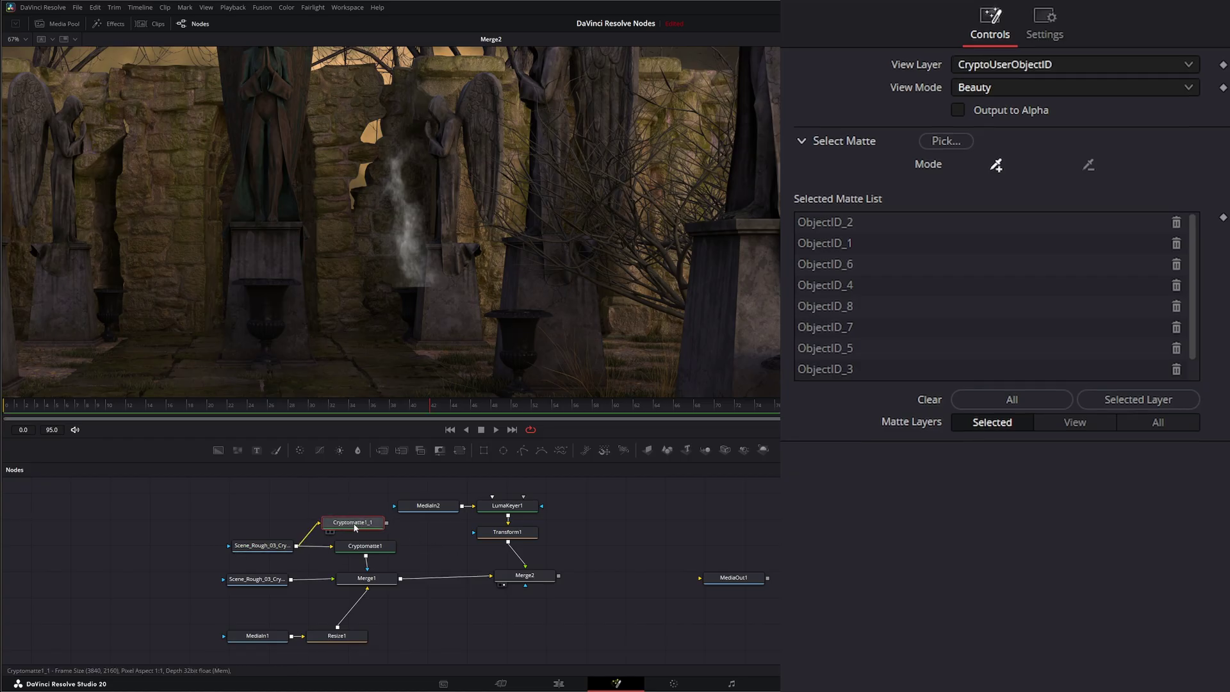
left_click_drag(364, 526, 387, 222)
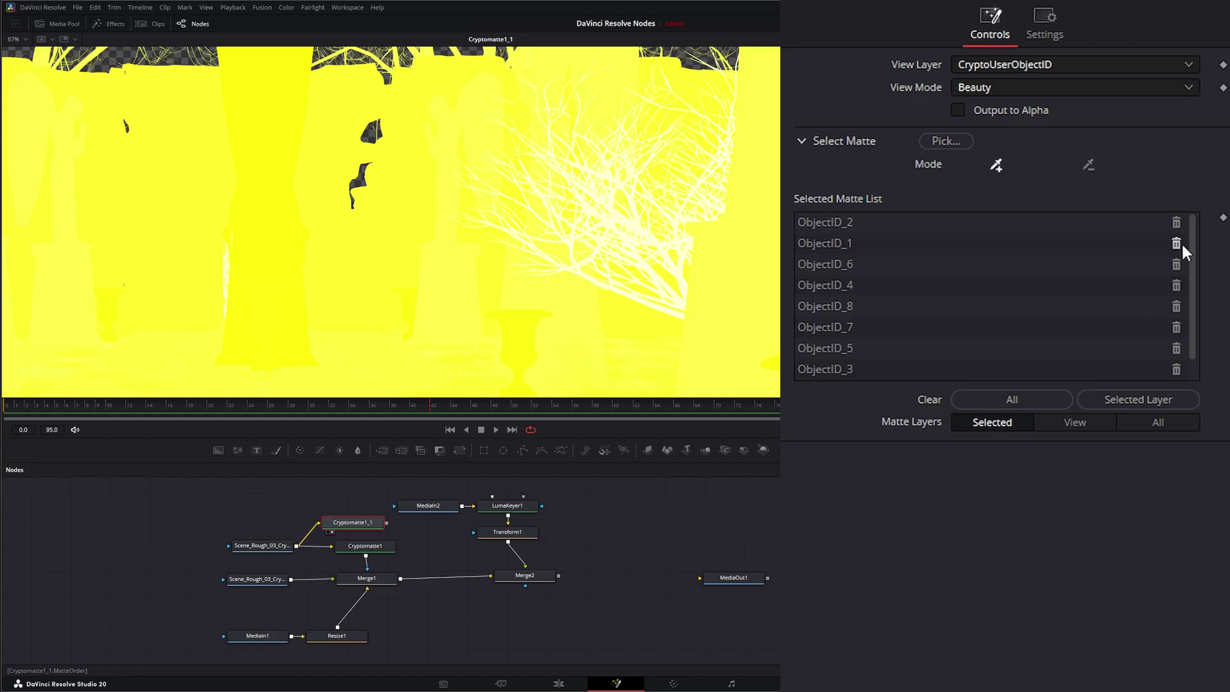
left_click(1024, 401)
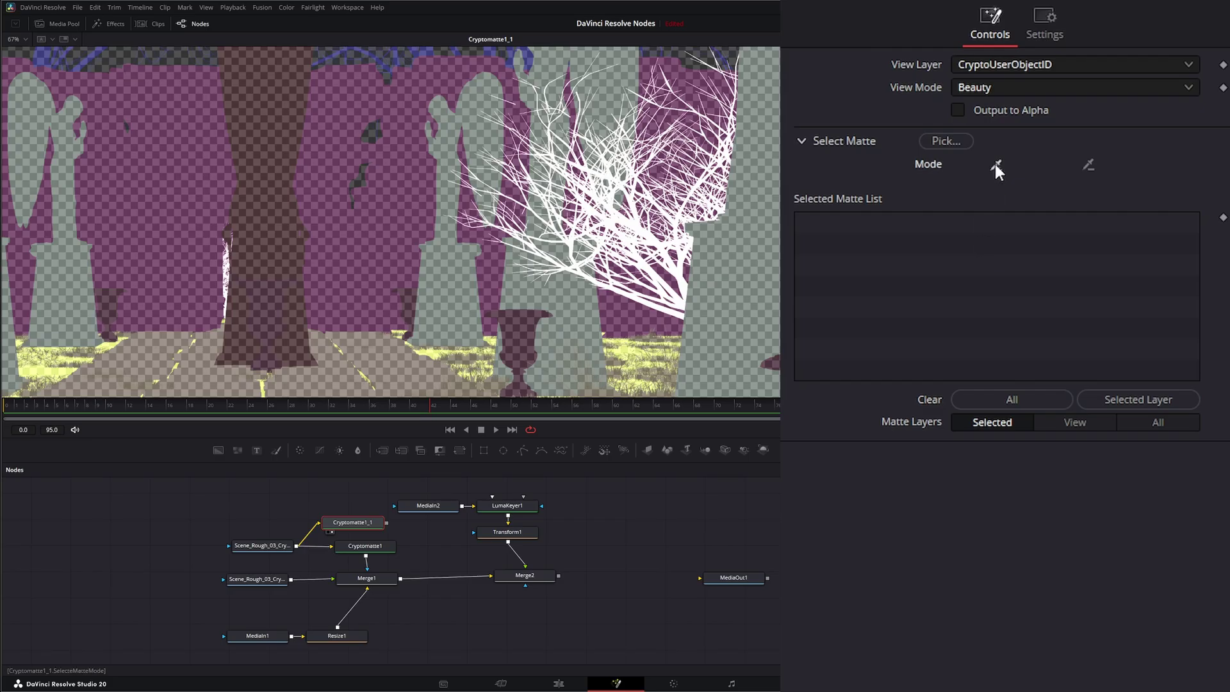
left_click(451, 269)
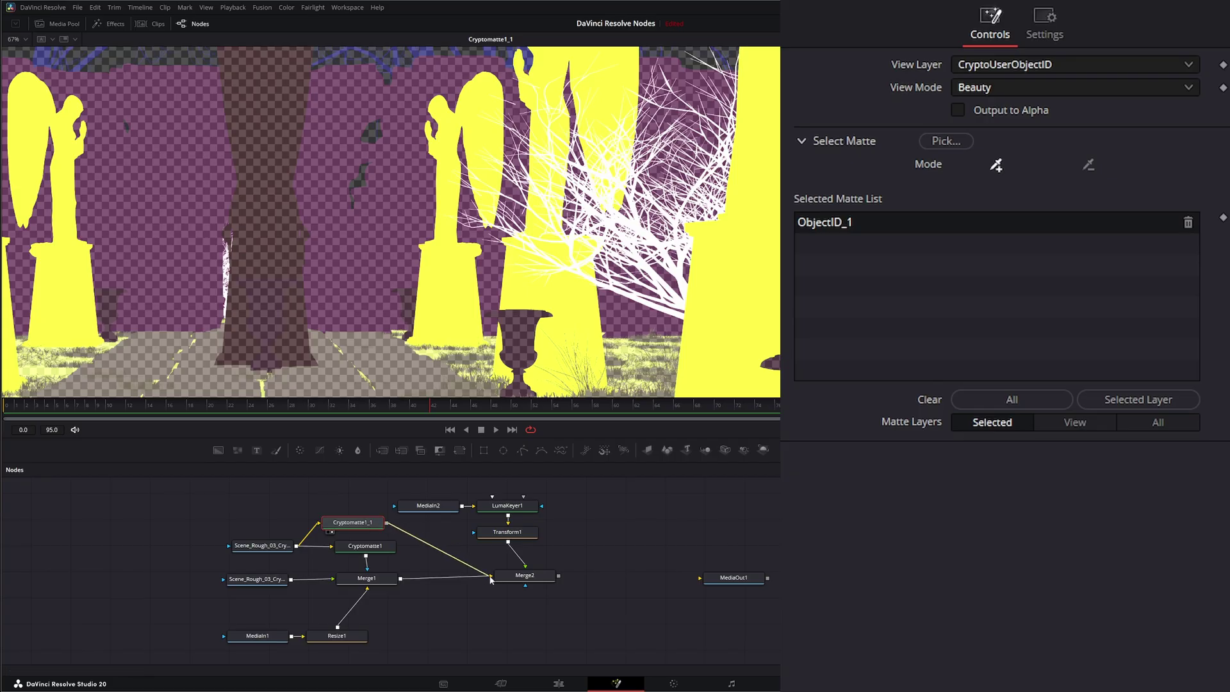
- Connect the statue Cryptomatte to Merge2 as its effect mask, apply the mask inverted, and play the composite
left_click_drag(490, 580, 502, 250)
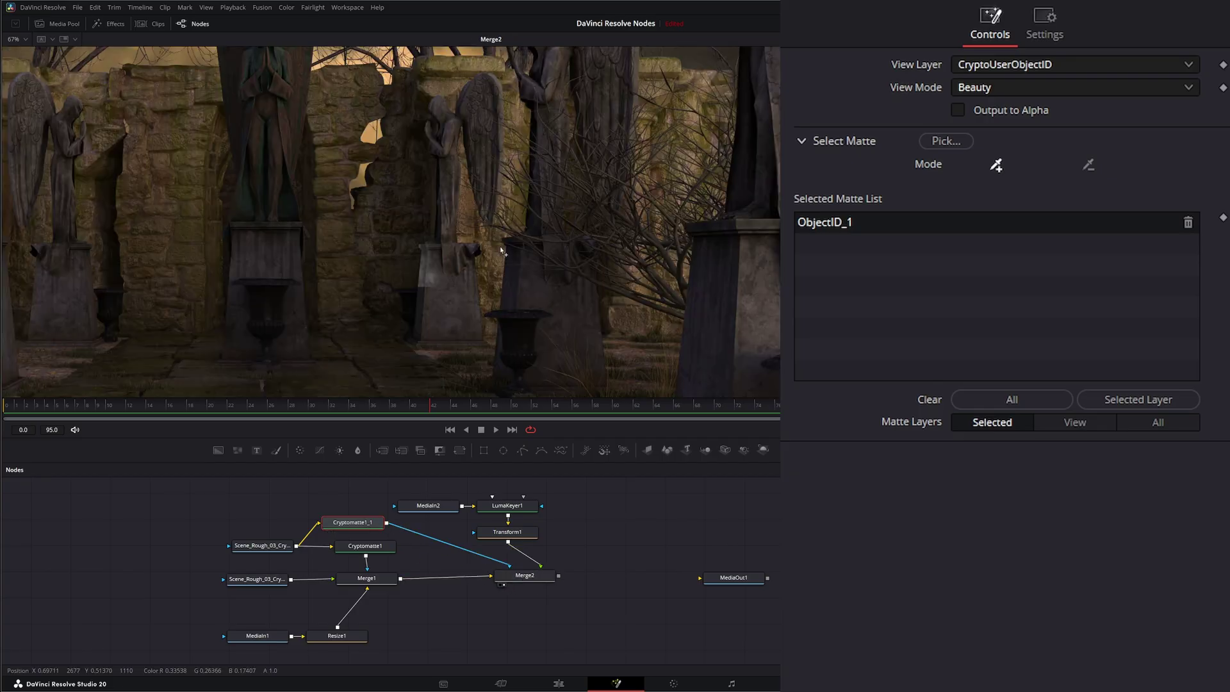
left_click(535, 577)
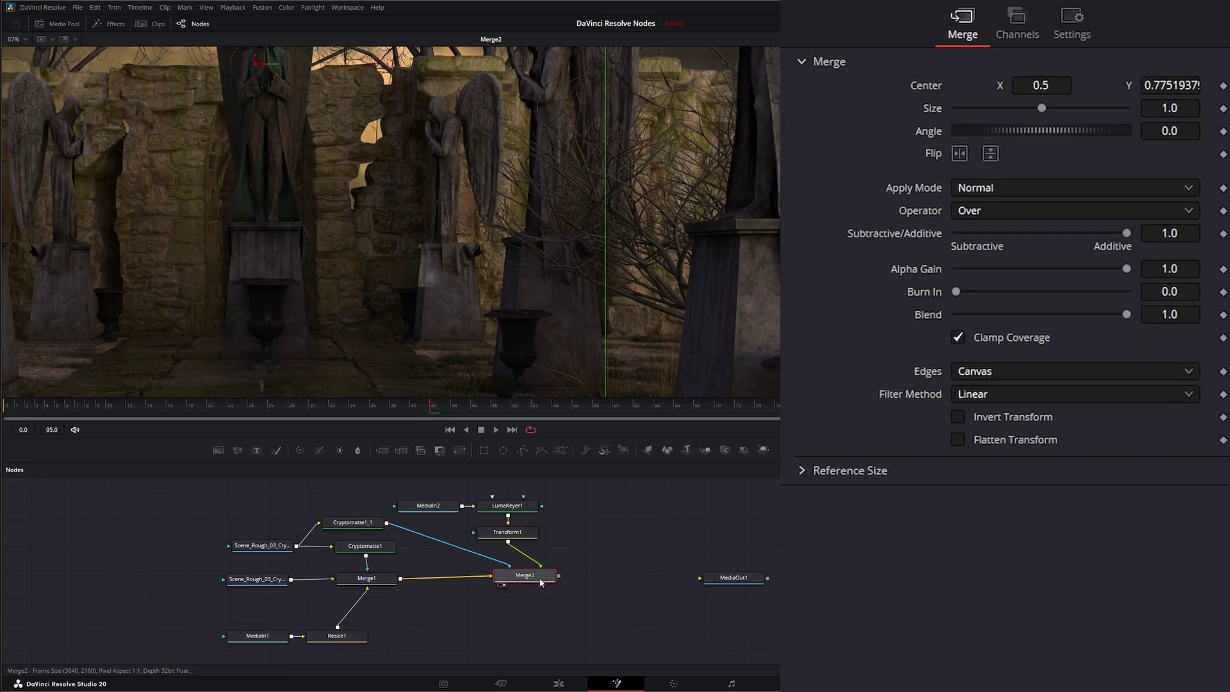
left_click(1066, 35)
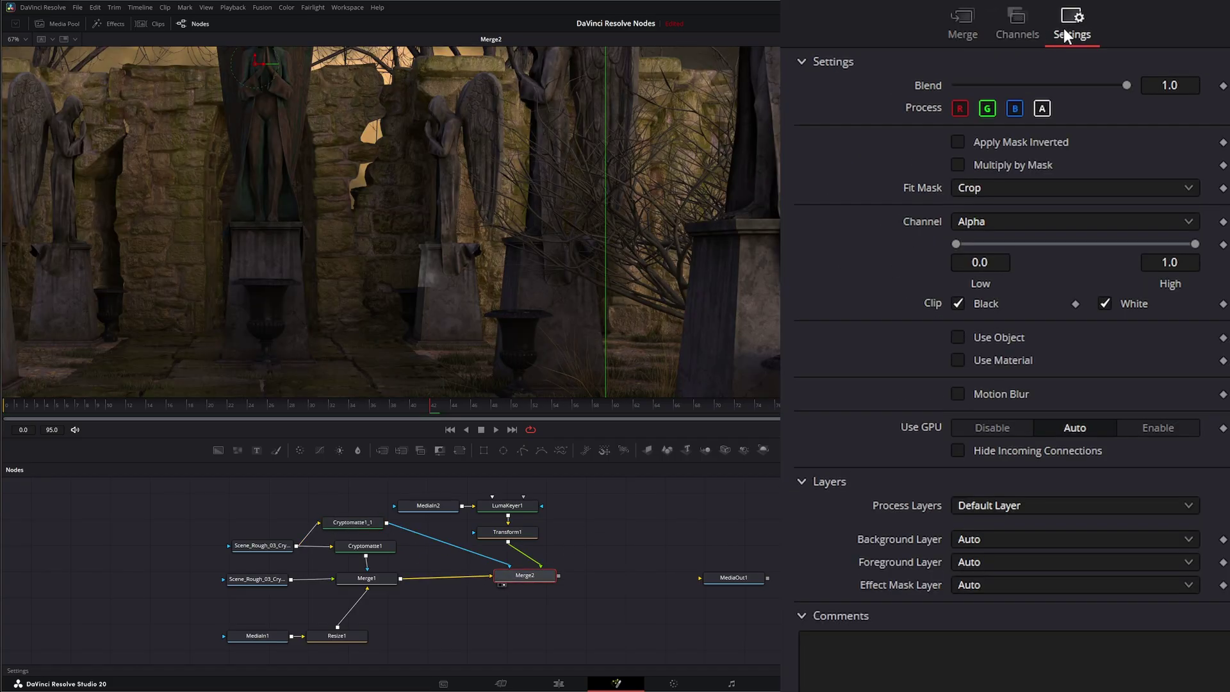
left_click(958, 143)
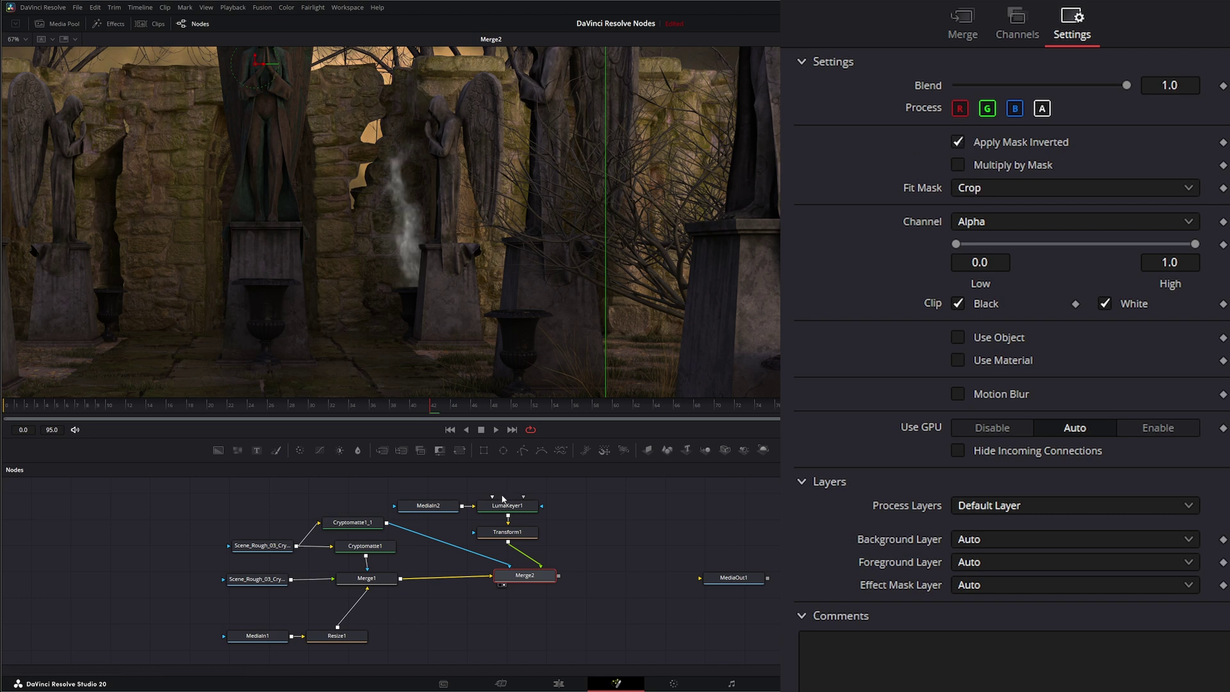
left_click(498, 430)
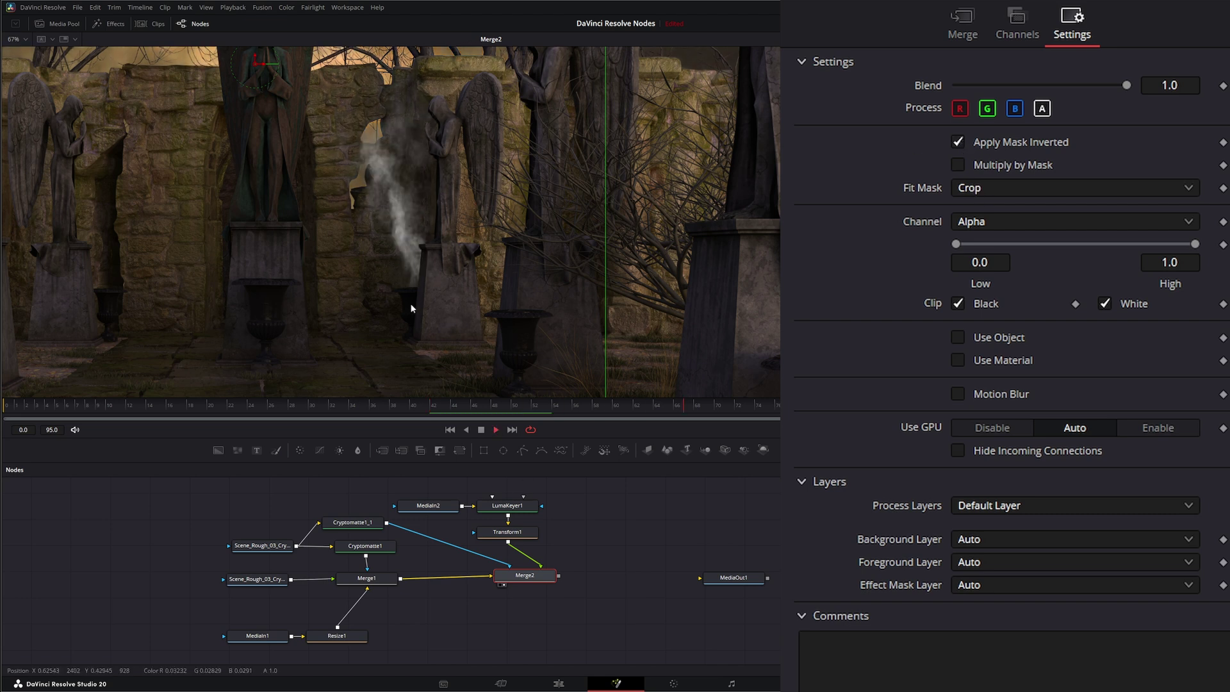
scroll(409, 279, "down", 3)
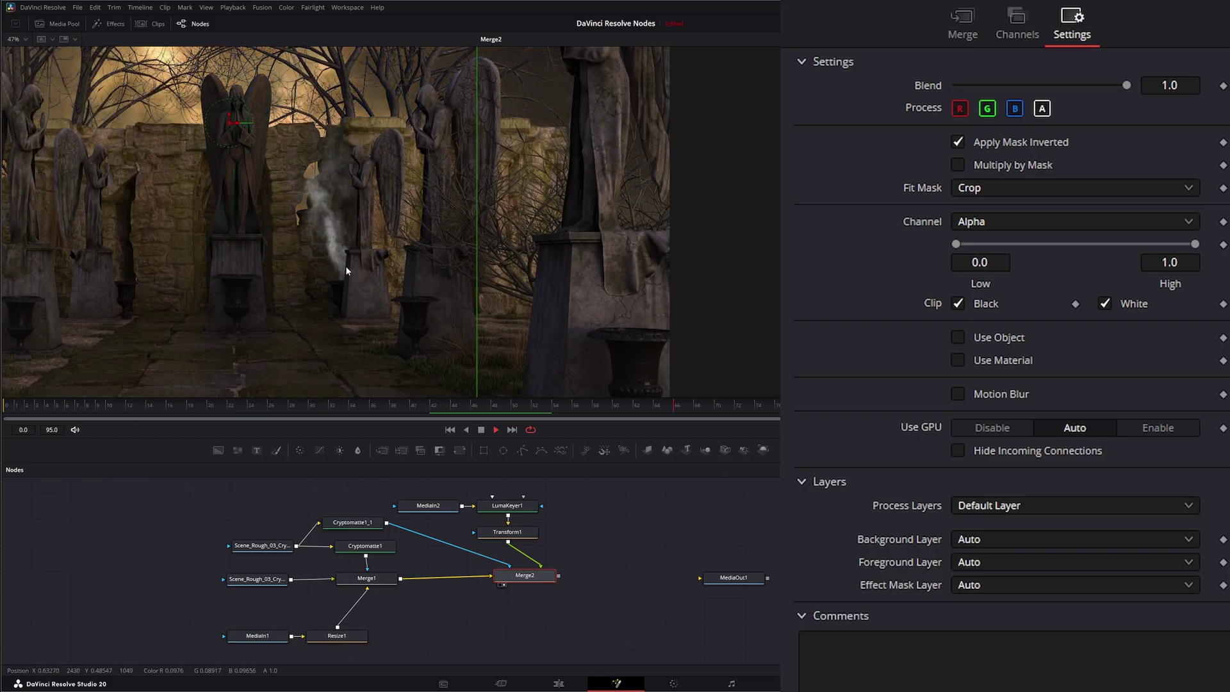
- Add the central angel statue's ObjectID_2 to the Cryptomatte1_1 matte list and inspect the smoke in Merge2
left_click(519, 533)
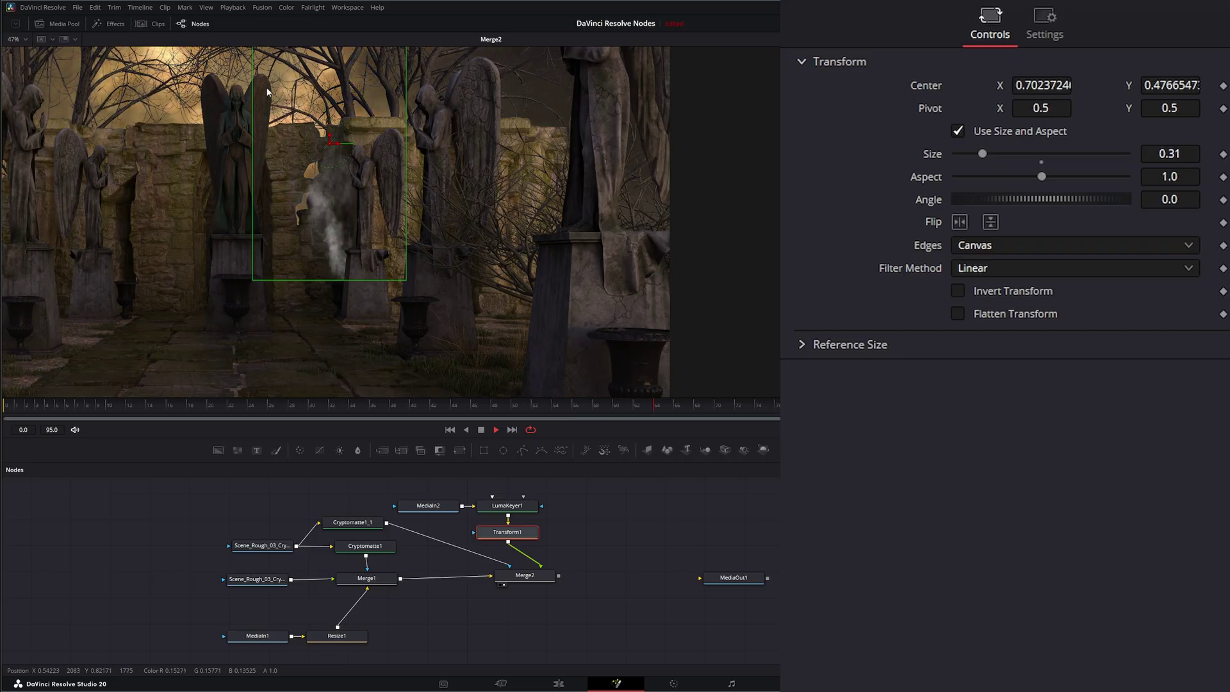
left_click(361, 525)
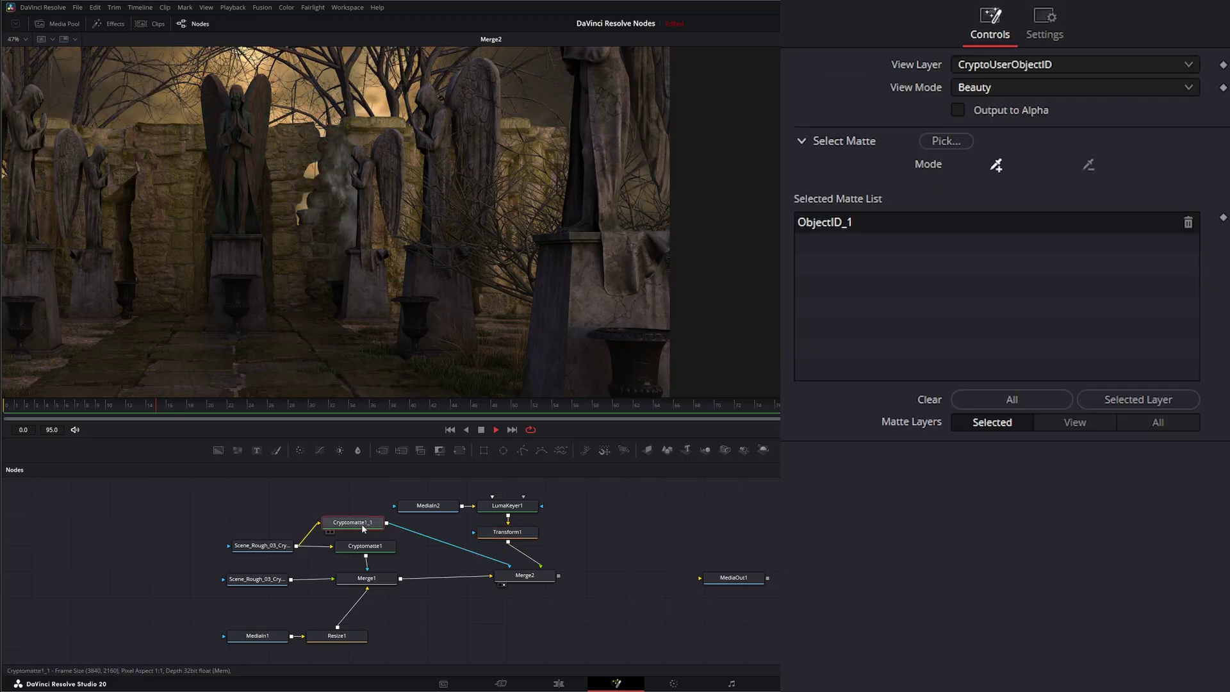
key("1")
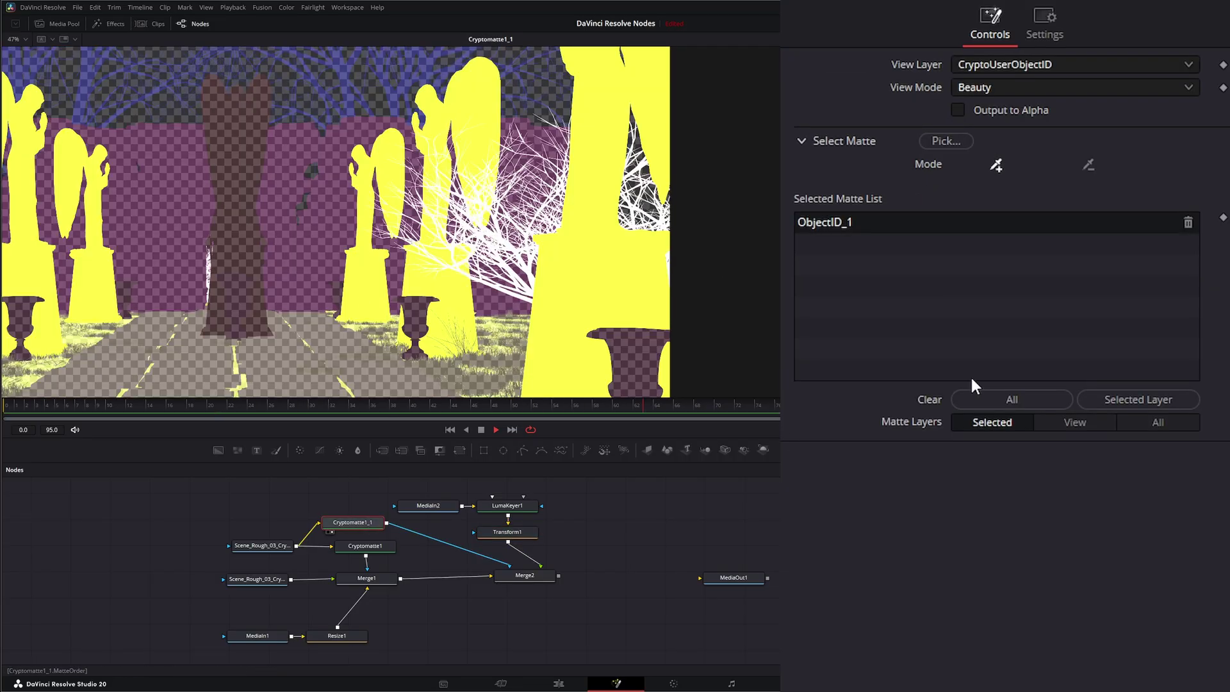
left_click(271, 250)
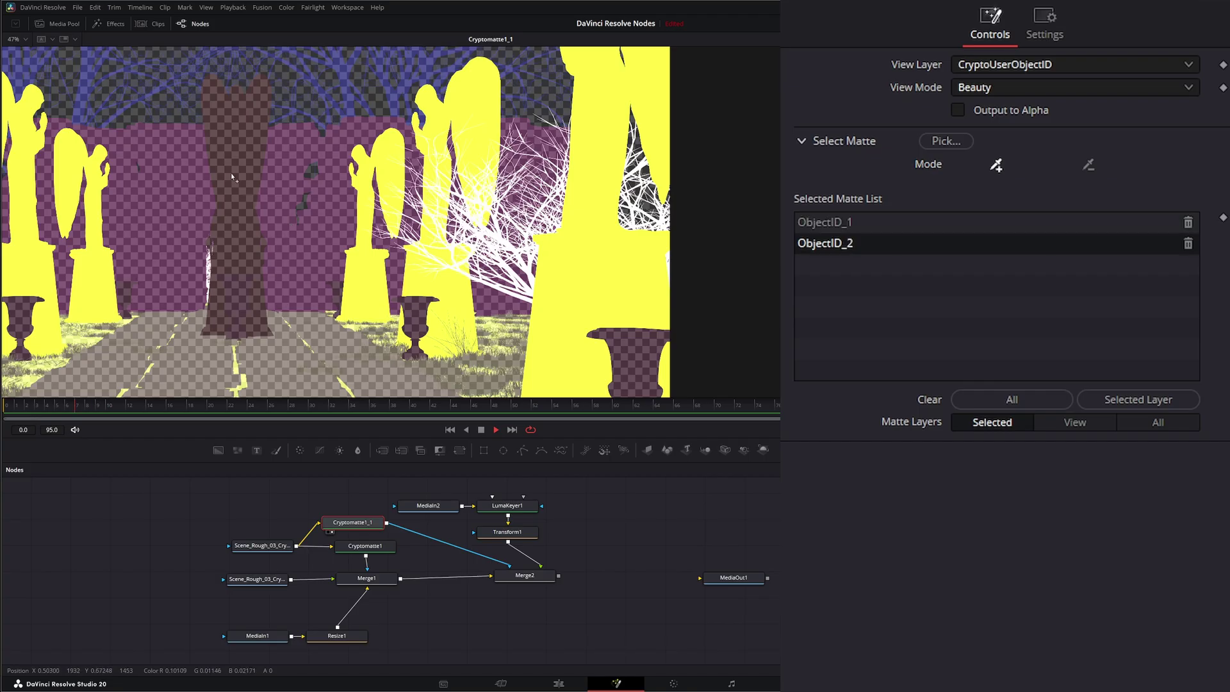
left_click(501, 584)
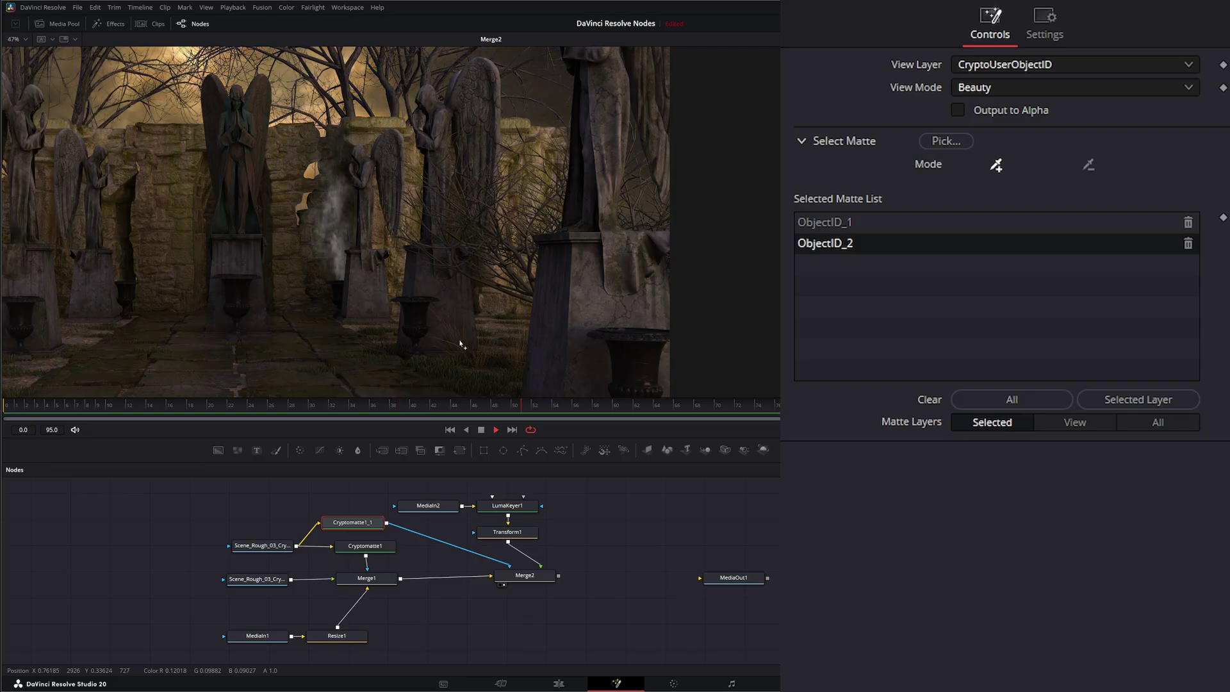
scroll(425, 266, "up", 4)
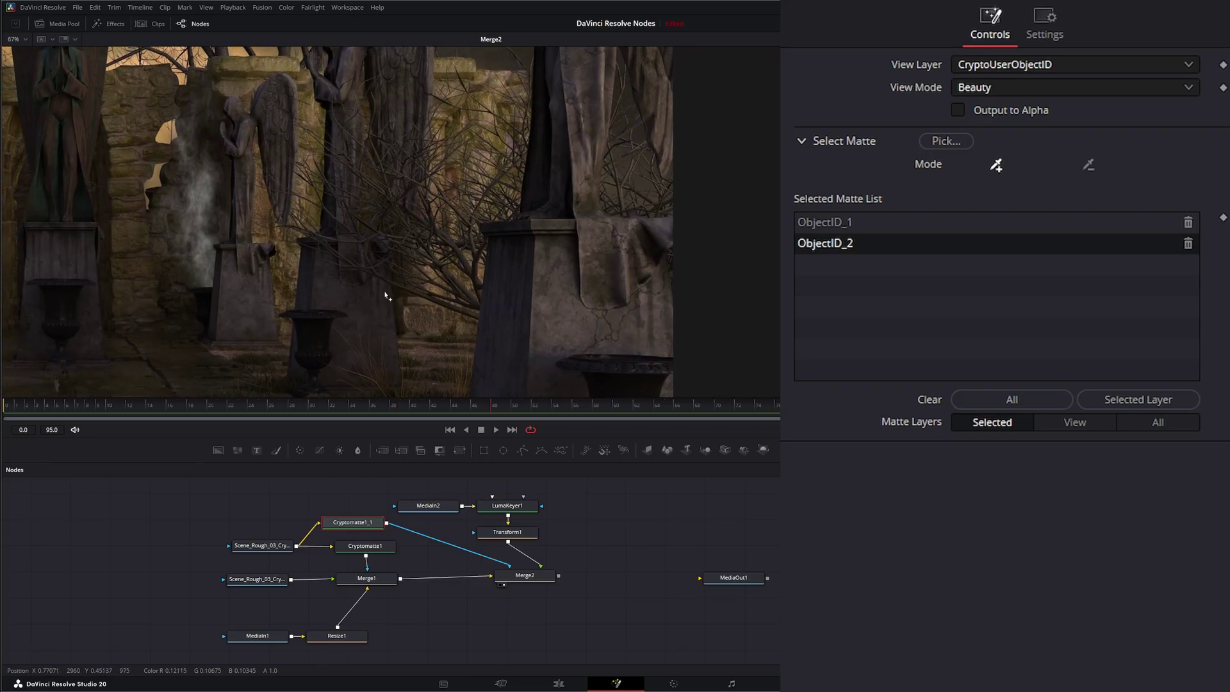
scroll(401, 342, "down", 4)
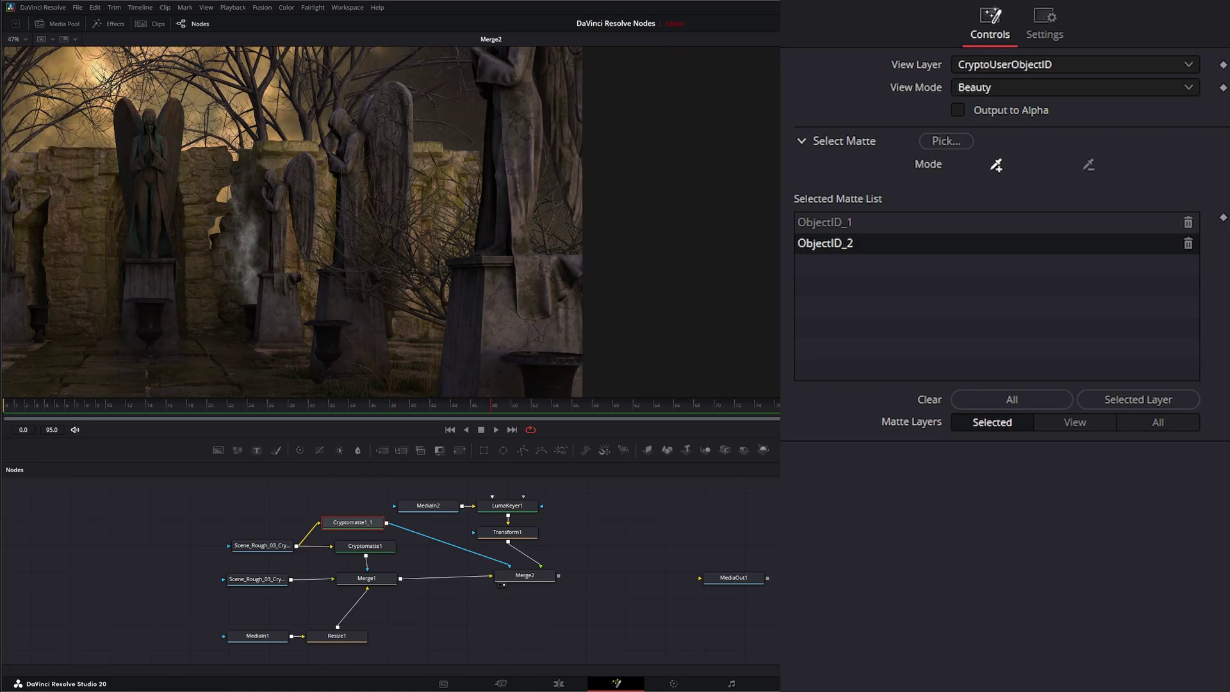
- Bring in another smoke clip, run it through copies of LumaKeyer1 and Transform1, and merge it over Merge2's output with a new Merge node
left_click_drag(1229, 499, 612, 513)
left_click_drag(474, 485, 550, 557)
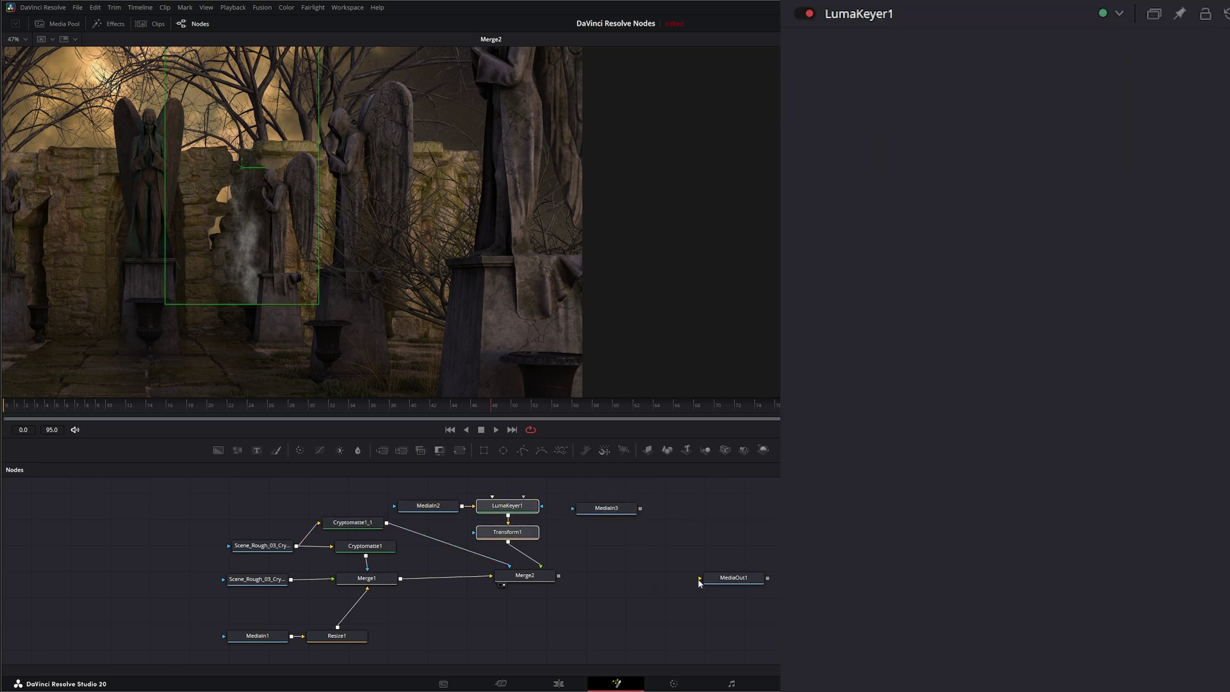
key("ctrl+v")
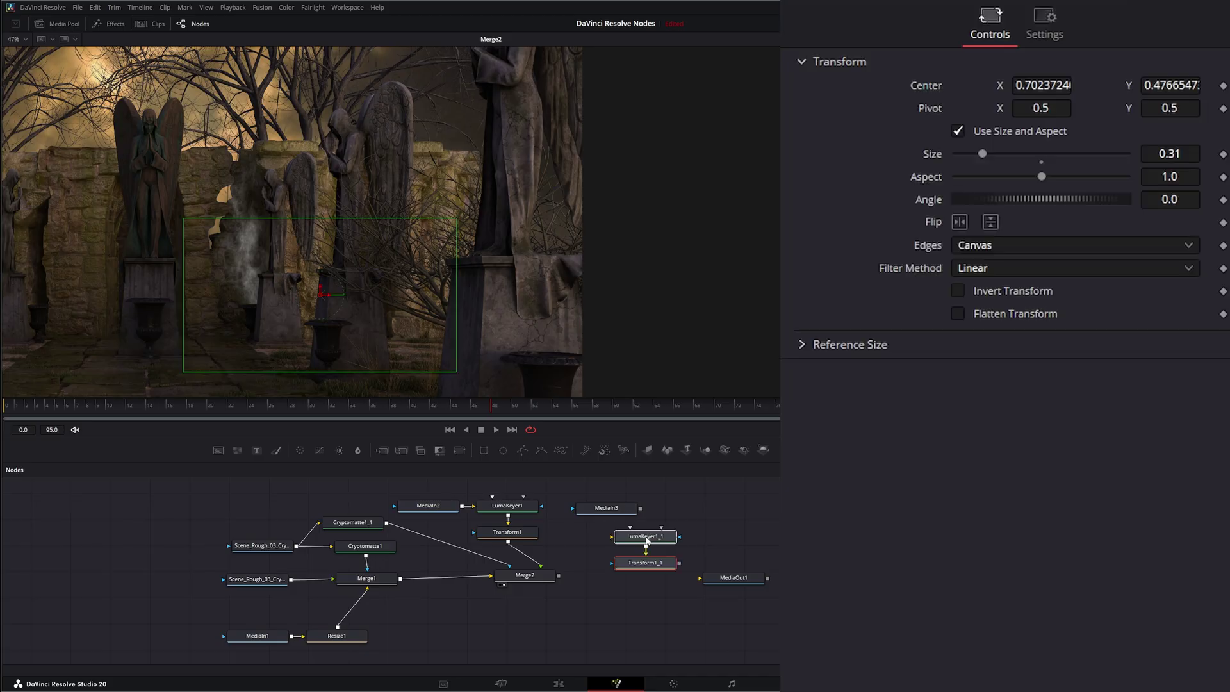
left_click_drag(640, 511, 632, 529)
left_click_drag(383, 454, 607, 603)
left_click_drag(679, 563, 641, 594)
left_click_drag(734, 624, 621, 637)
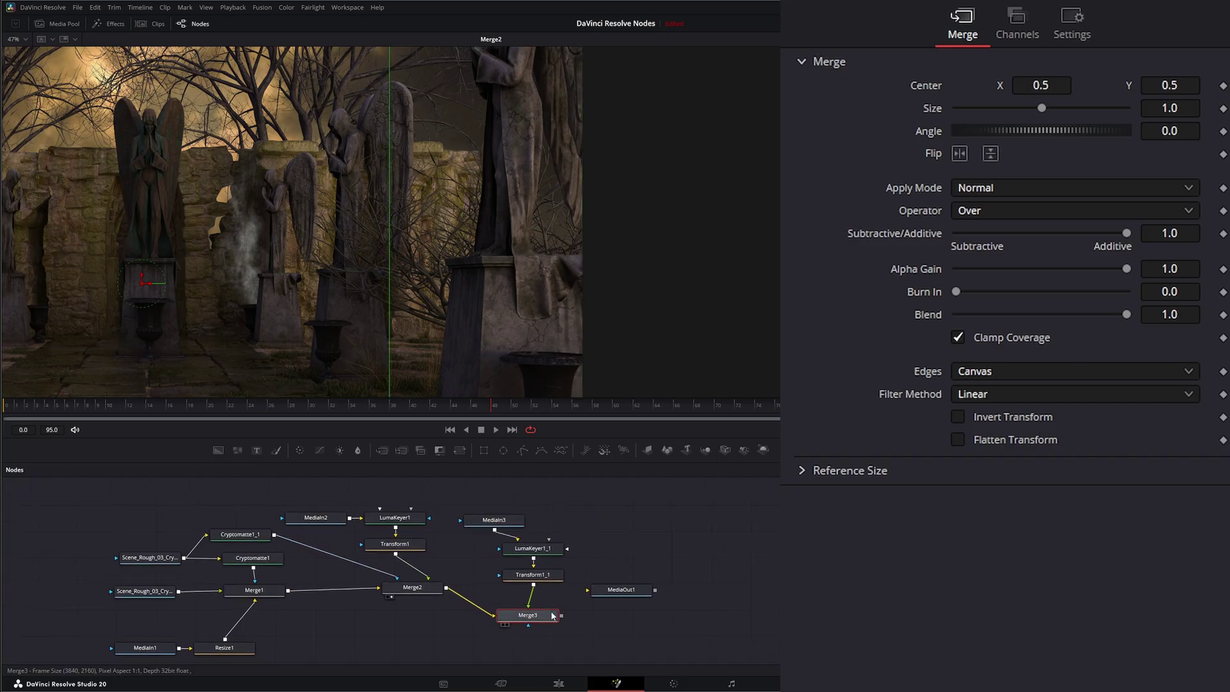
- Duplicate Cryptomatte1_1, feed the copy from the Cryptomatte render, and connect it to Merge3 as the effect mask
left_click(251, 537)
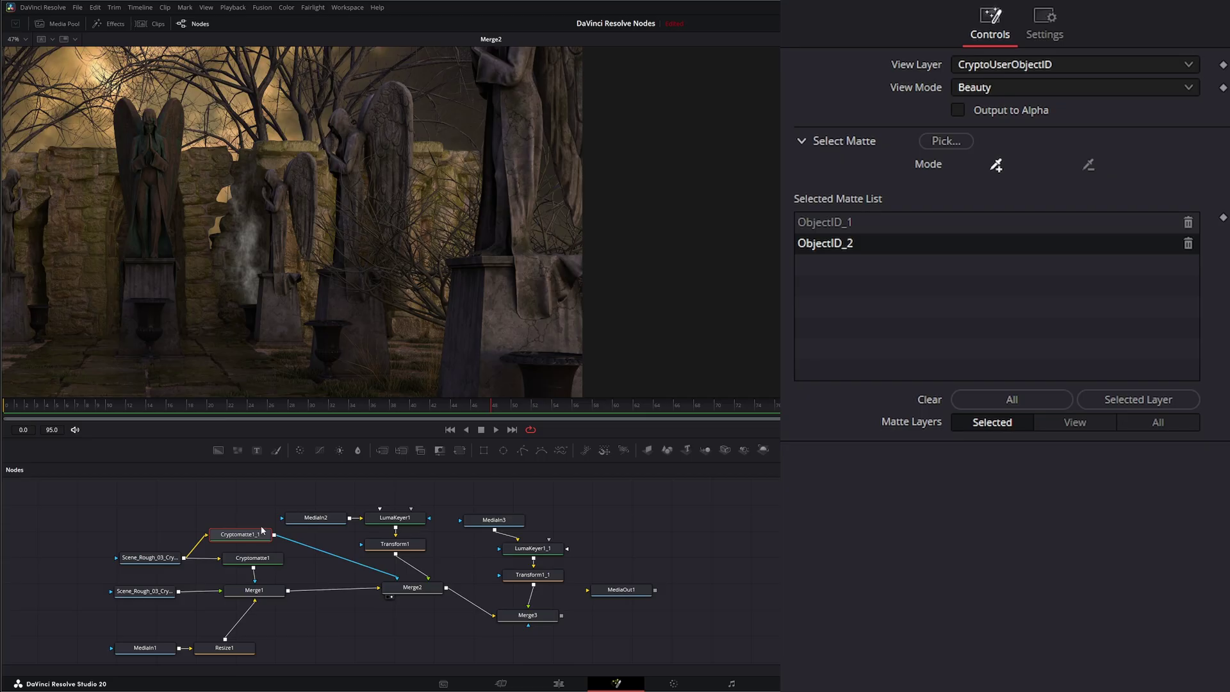
key("ctrl+c")
key("ctrl+v")
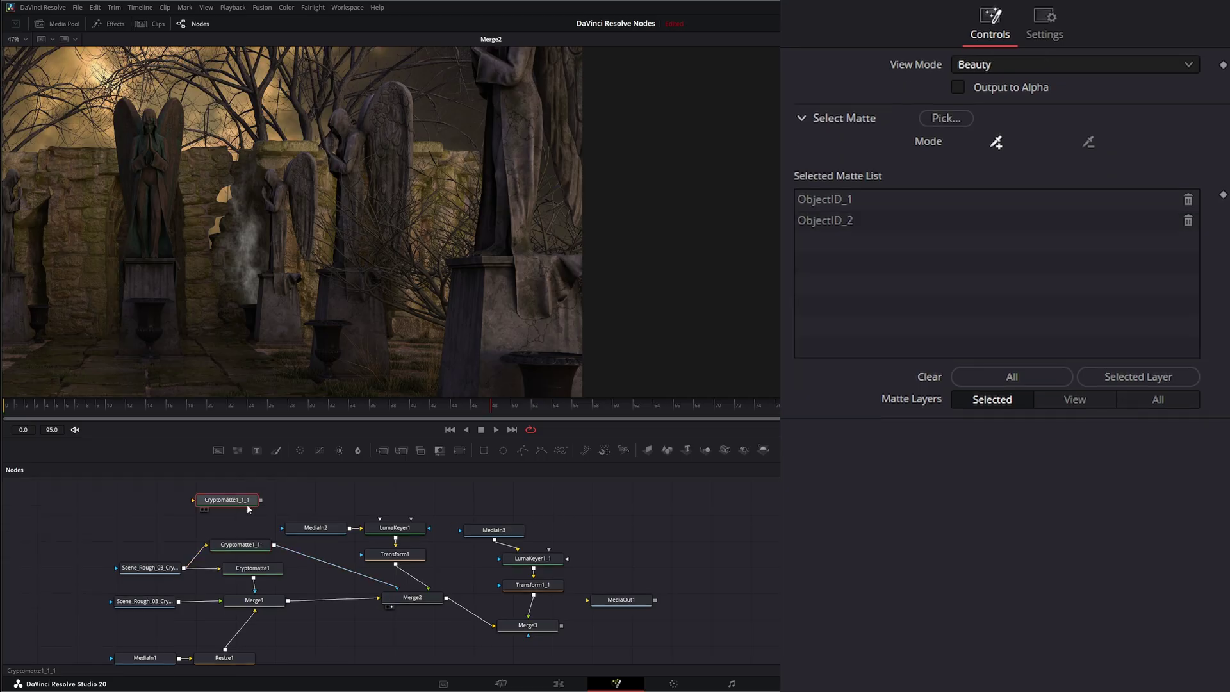
left_click_drag(250, 505, 262, 518)
left_click_drag(184, 568, 529, 639)
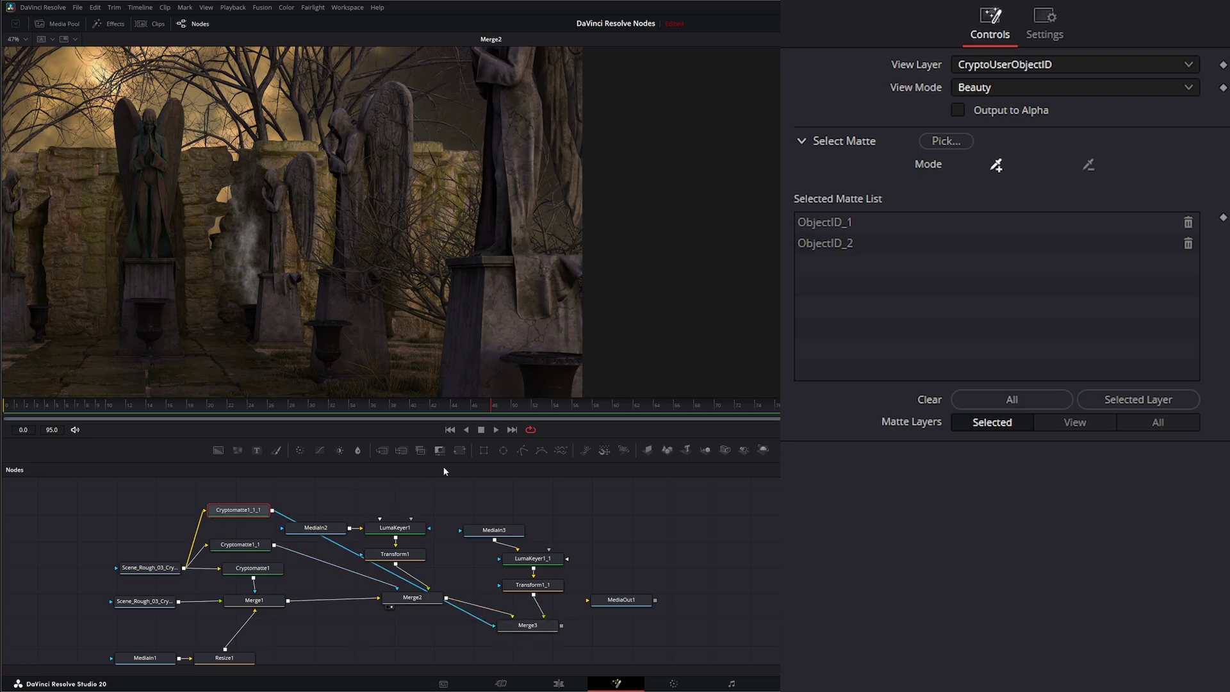
- Display Merge3 with the mask disconnected and move the second smoke to about 0.873, 0.610, above the urn by the middle right angel
left_click(540, 627)
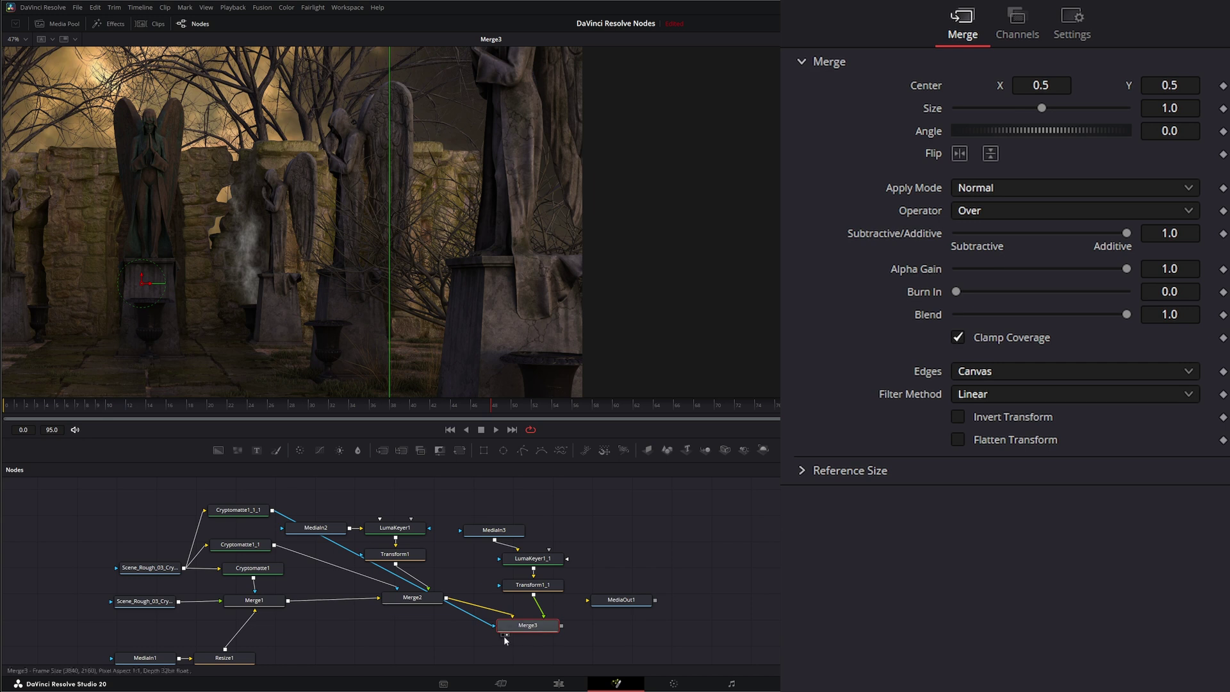
left_click_drag(507, 635, 538, 631)
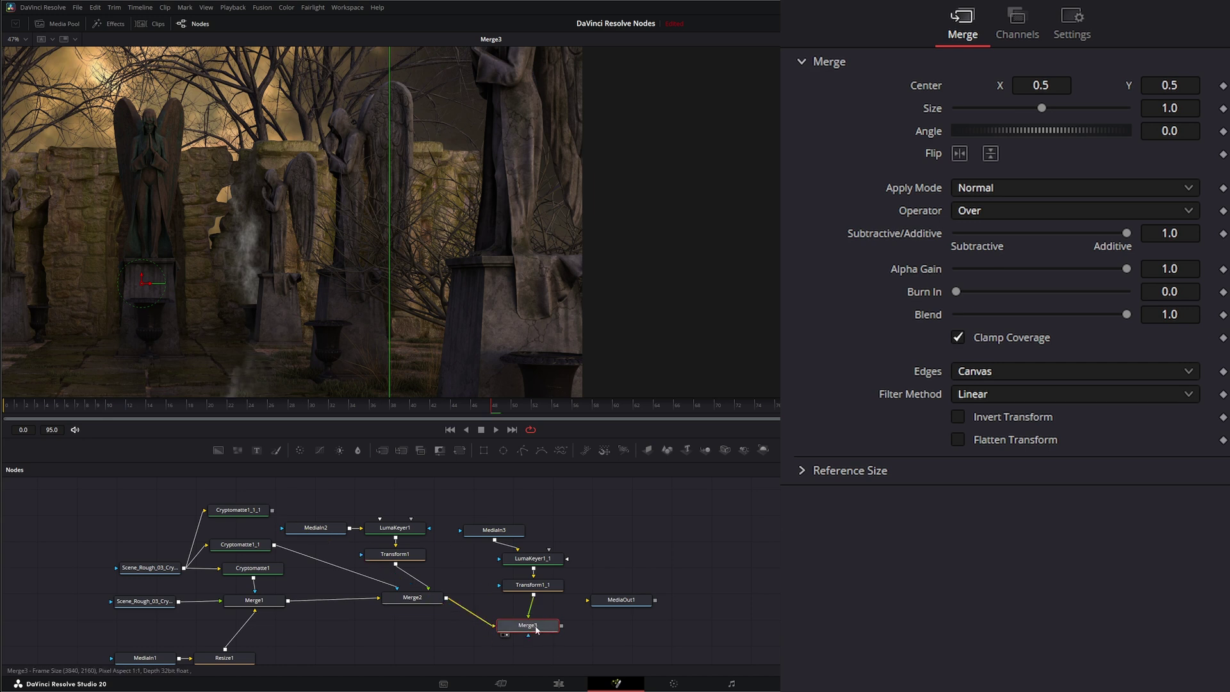
left_click(535, 588)
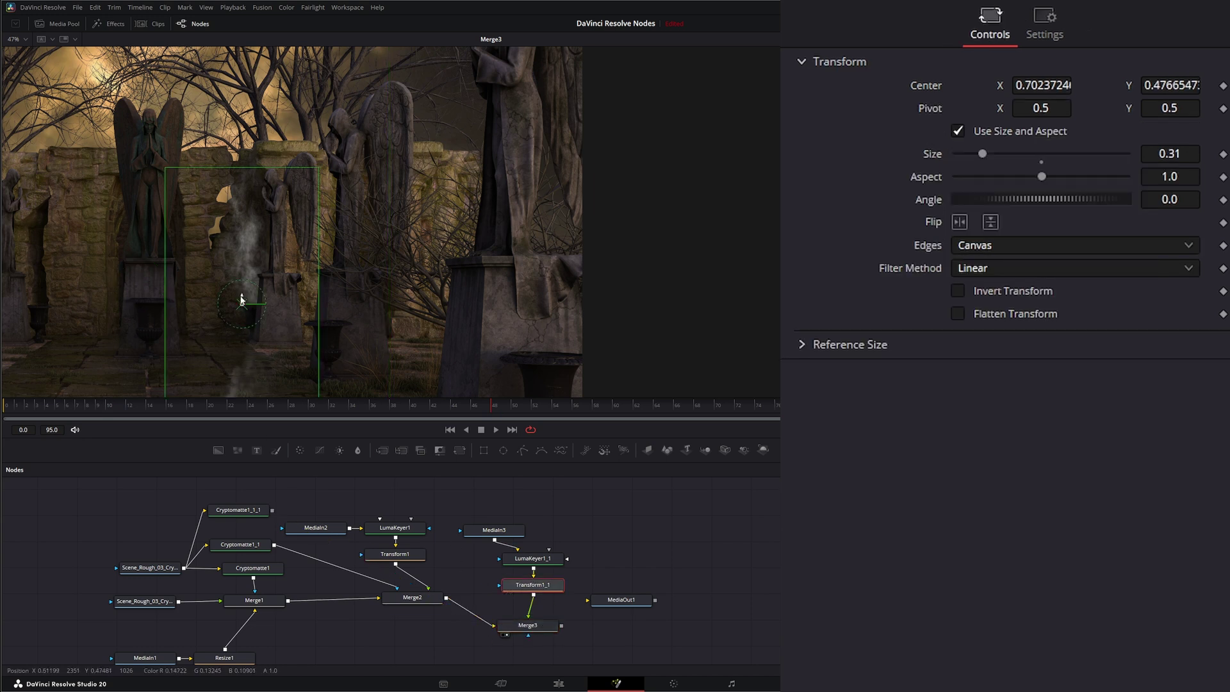
left_click_drag(242, 300, 327, 180)
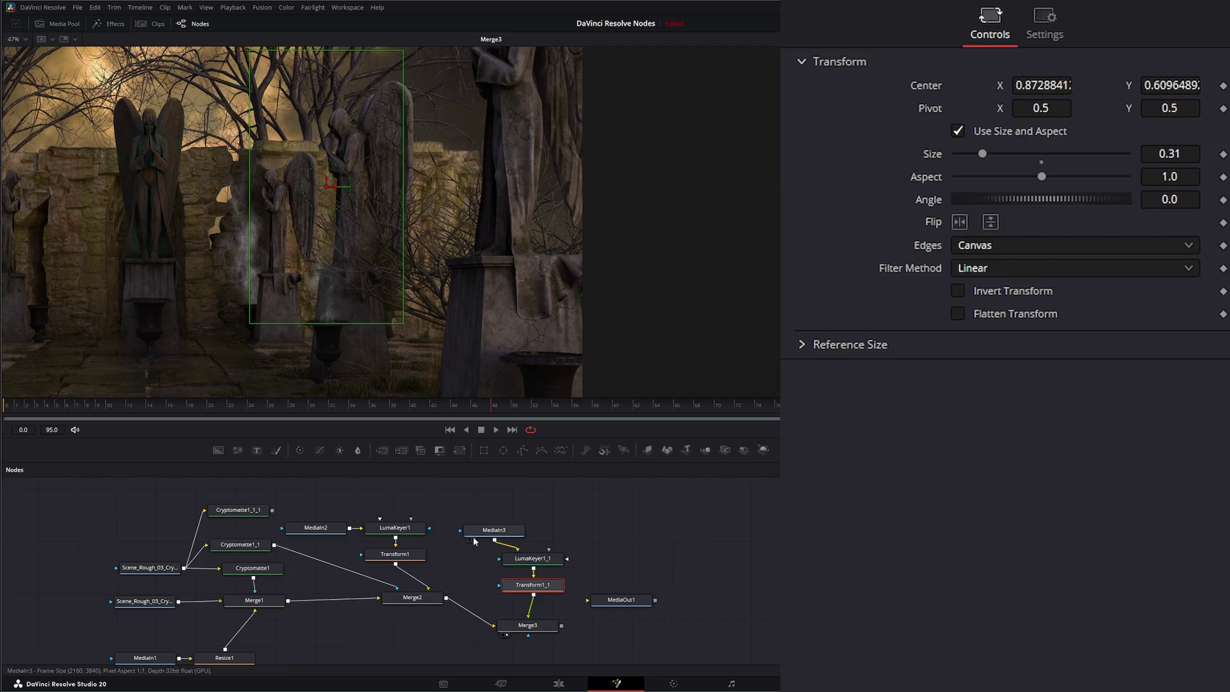
left_click(449, 430)
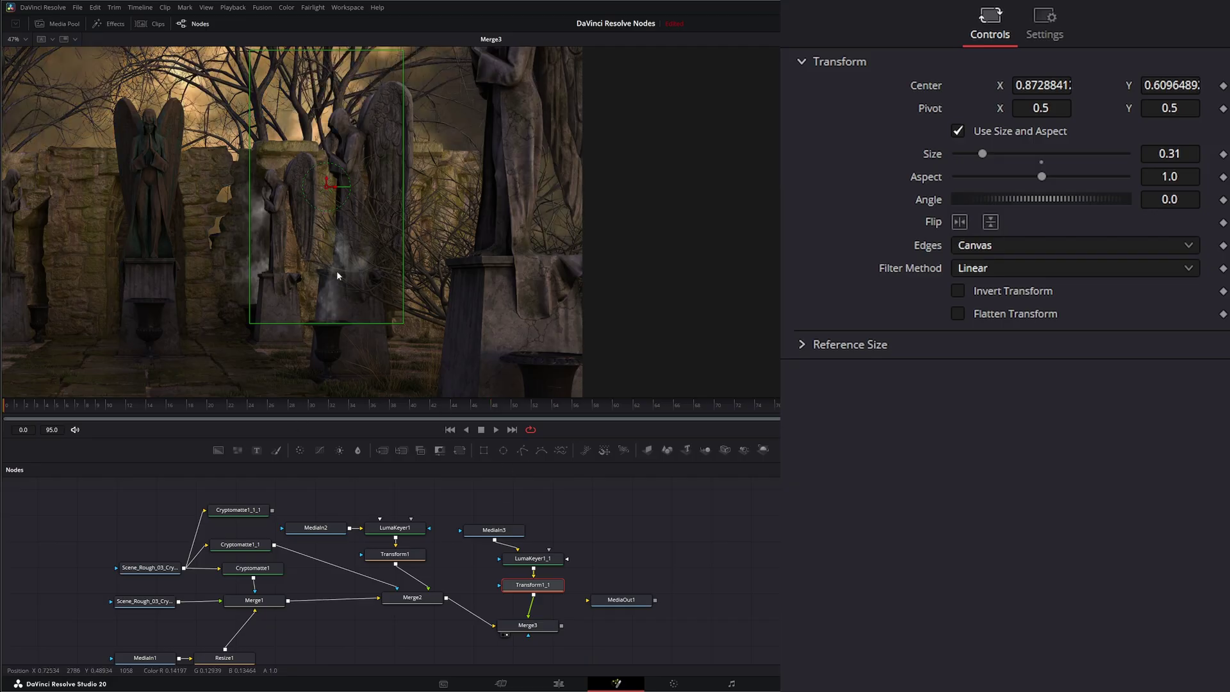
scroll(360, 289, "up", 2)
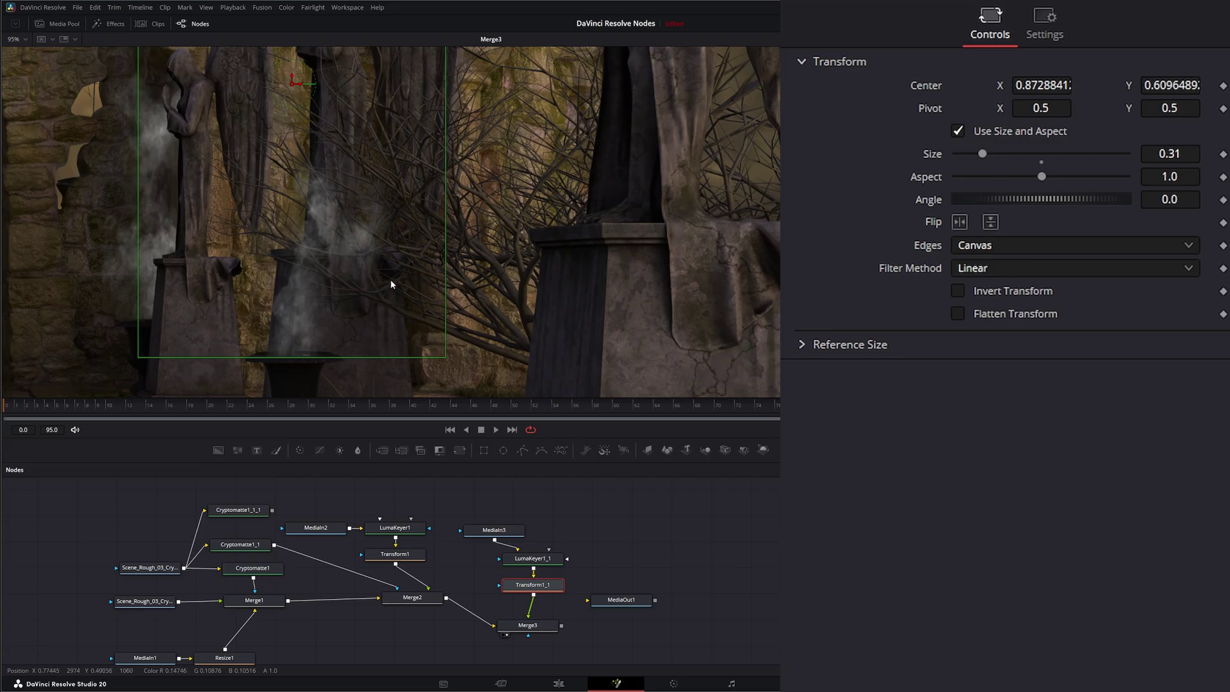
scroll(407, 330, "down", 1)
- Display Cryptomatte1_1_1, clear its matte list, and pick the bare branches in front of the right-hand statues (ObjectID_5)
left_click_drag(237, 510, 357, 332)
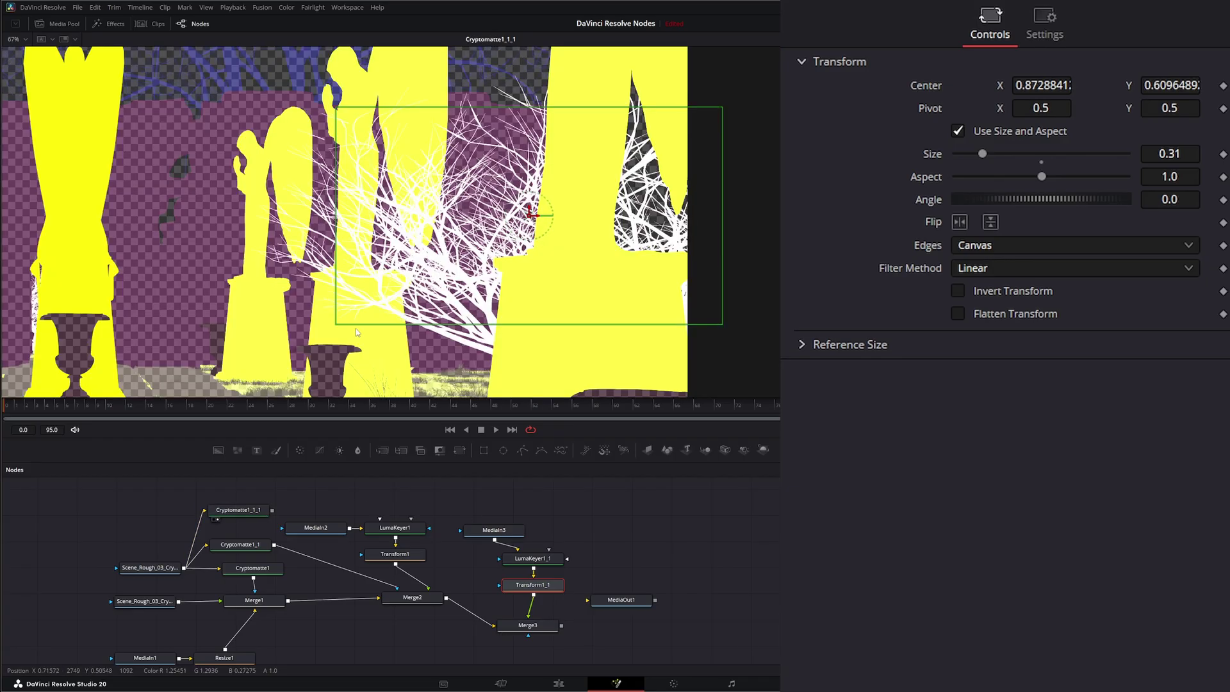
left_click(251, 513)
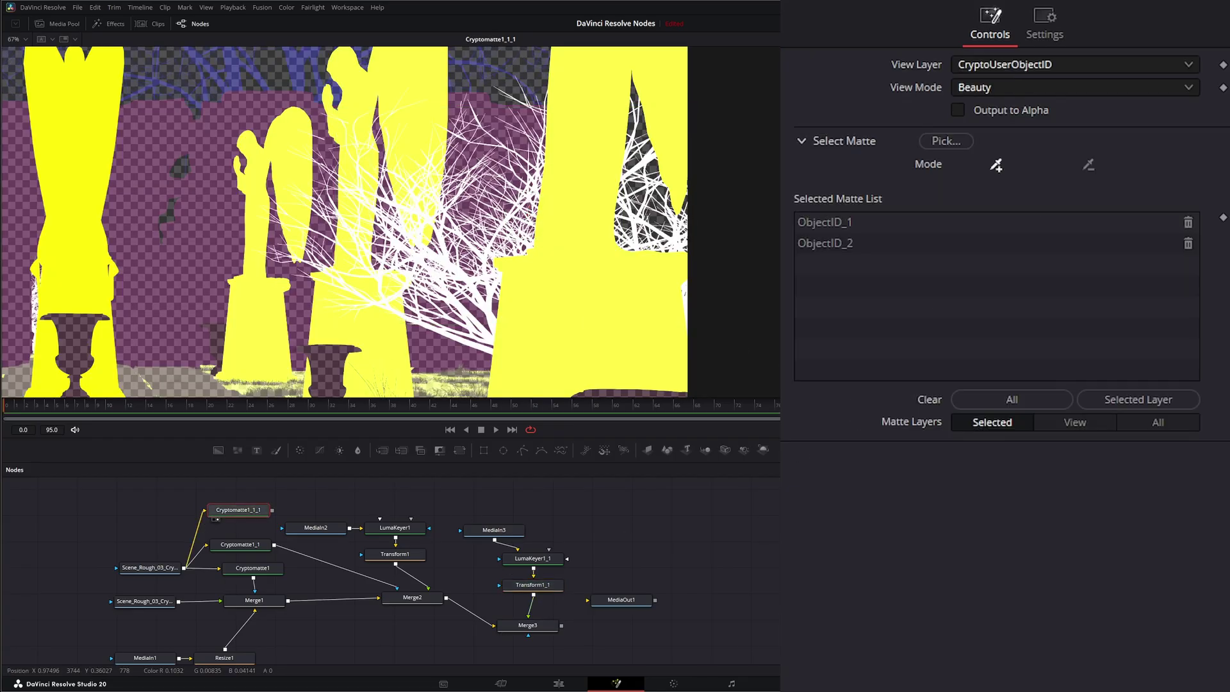
left_click(1010, 399)
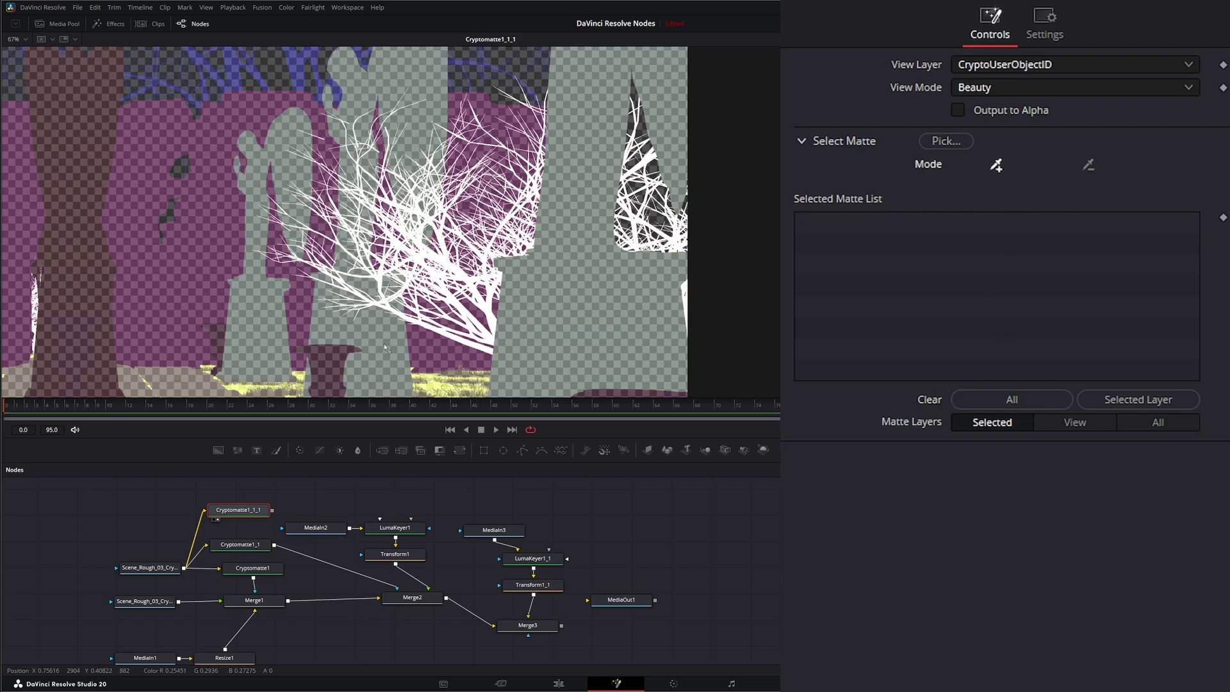
left_click(482, 308)
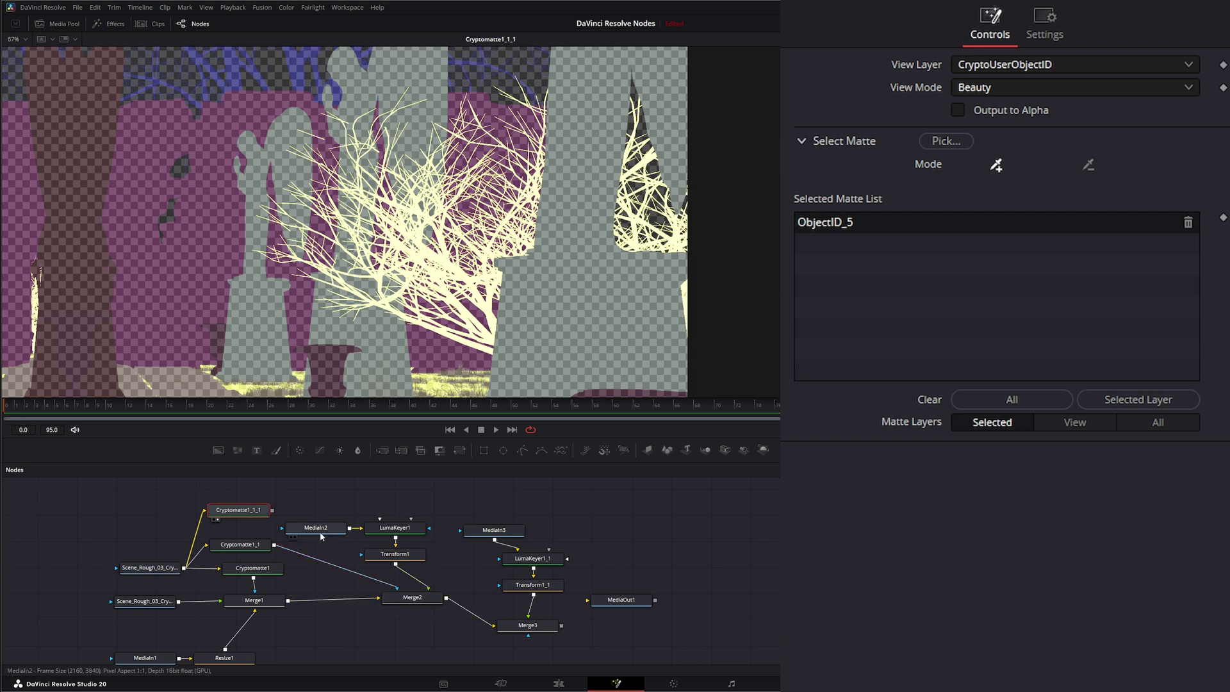
- Connect Cryptomatte1_1_1 to Merge3 as its effect mask, display Merge3, and apply the mask inverted
left_click_drag(272, 511, 530, 640)
left_click(506, 635)
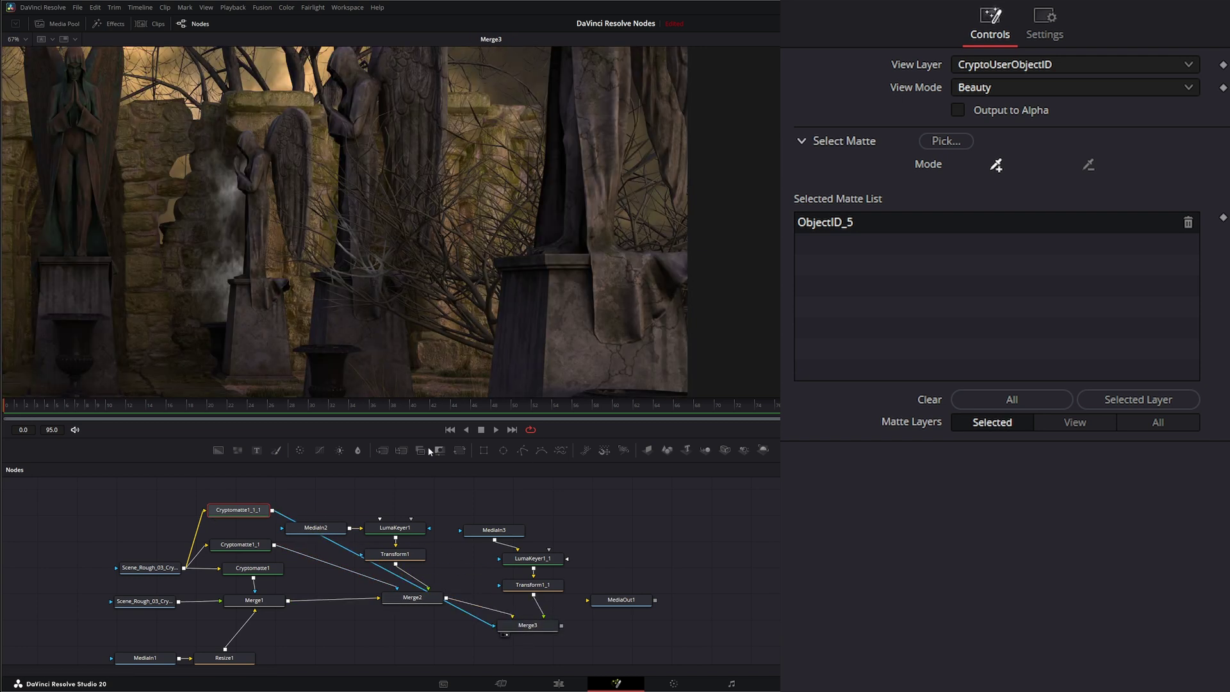
left_click(528, 628)
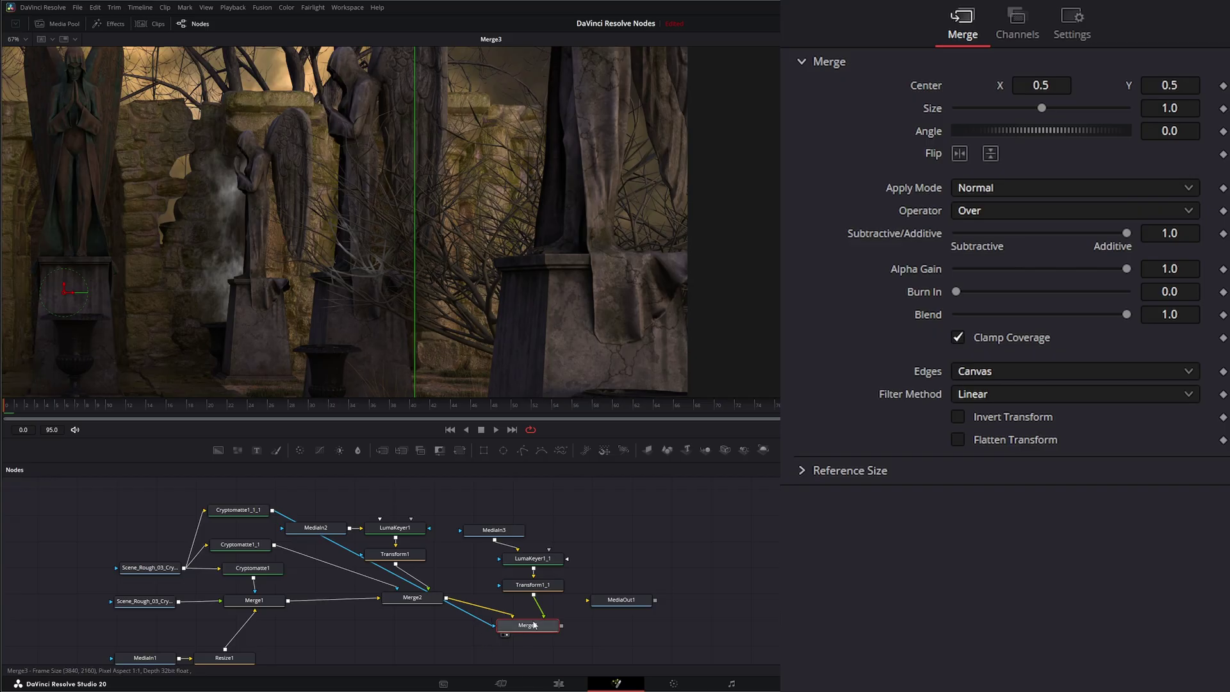
left_click(1072, 19)
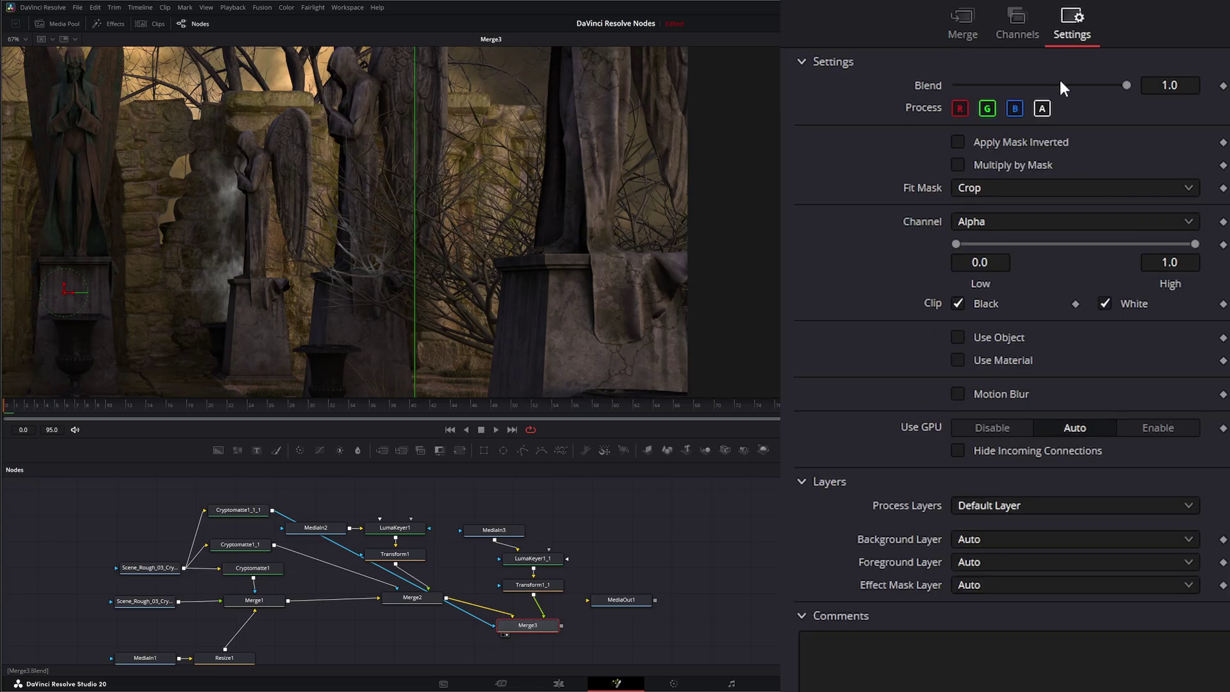
left_click(978, 142)
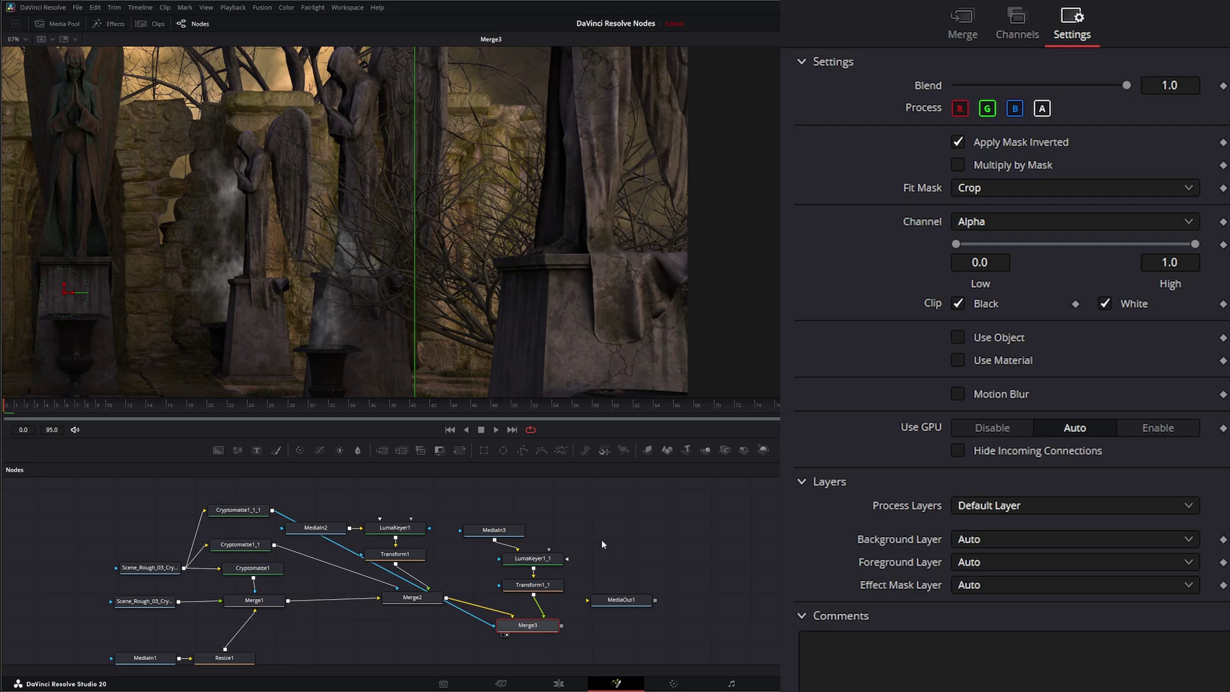
- Play back the Merge3 composite and examine the smoke behind the statues and branches across the whole frame
left_click(537, 484)
left_click(497, 430)
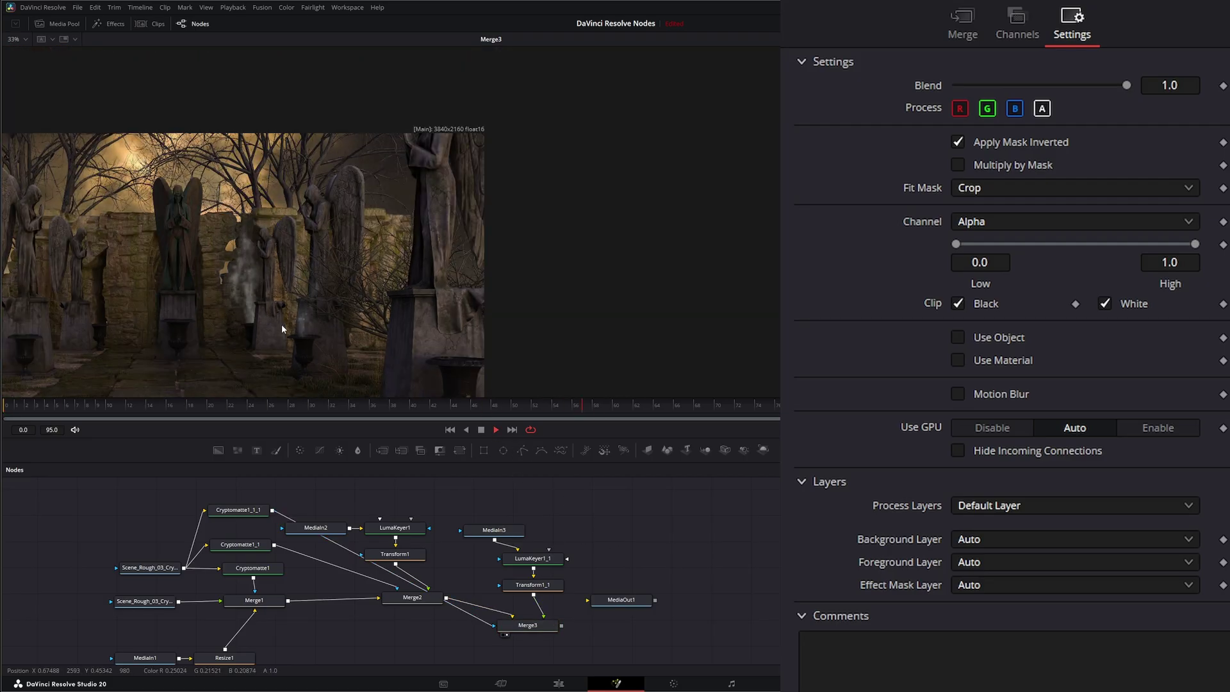
scroll(282, 324, "down", 3)
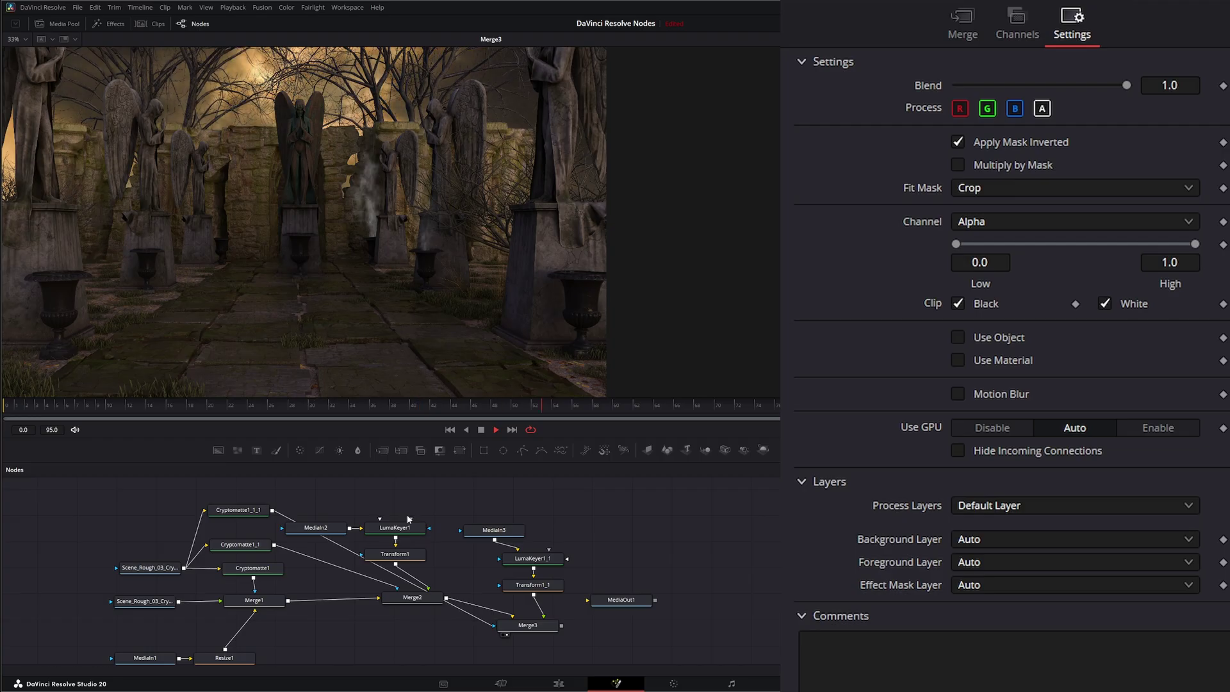
- Select the Cryptomatte1_1_1 node in the node graph
left_click_drag(156, 491, 269, 517)
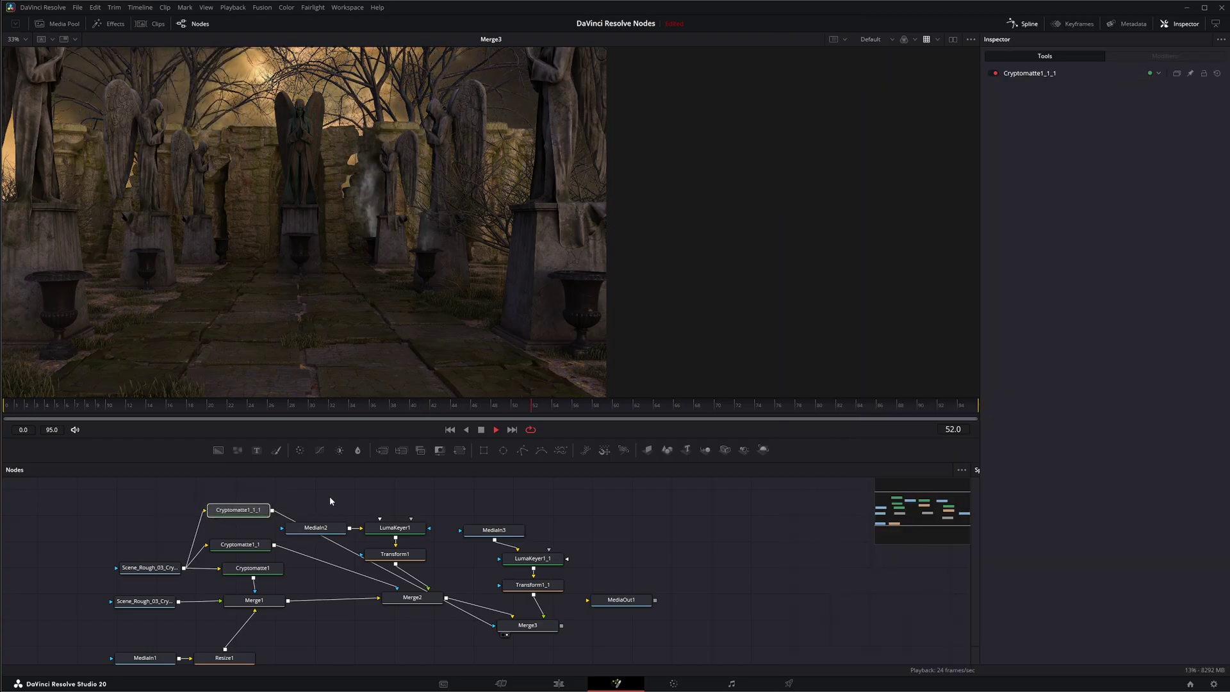